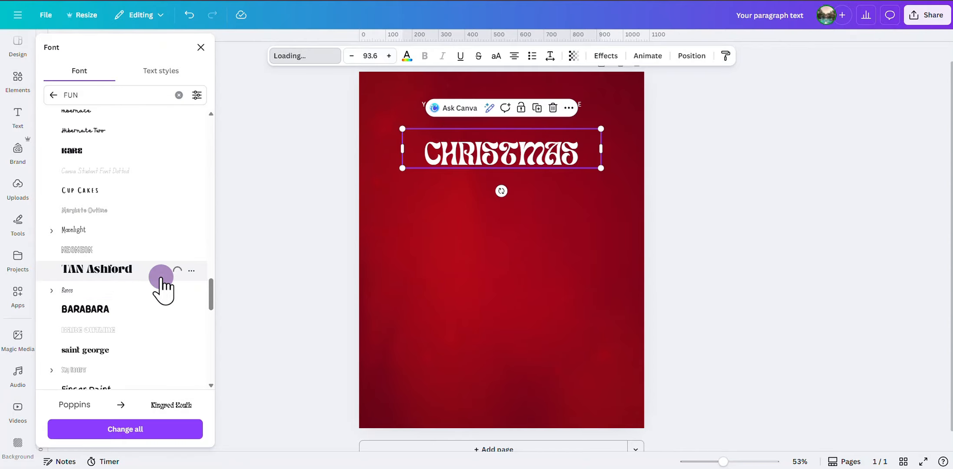
# Step: Apply the TAN Ashford font to the CHRISTMAS heading and shrink it to about size 66.2 on one line beneath the business name
pyautogui.click(291, 60)
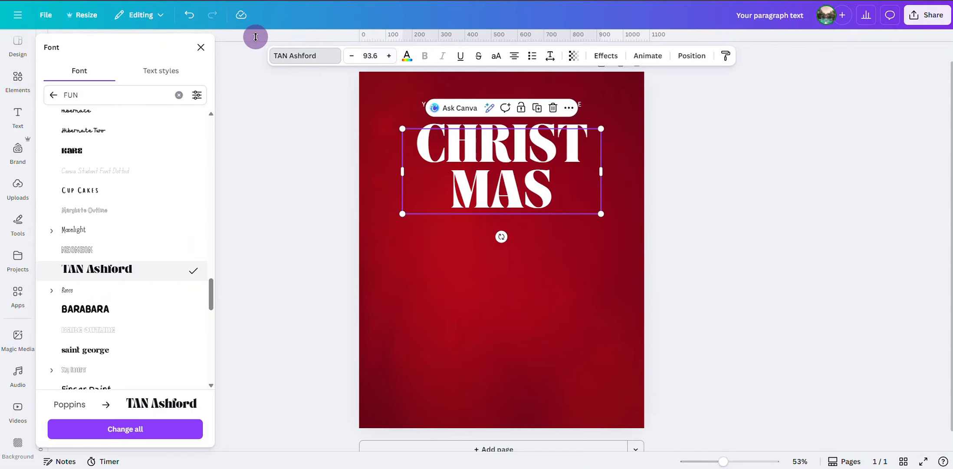
pyautogui.click(201, 45)
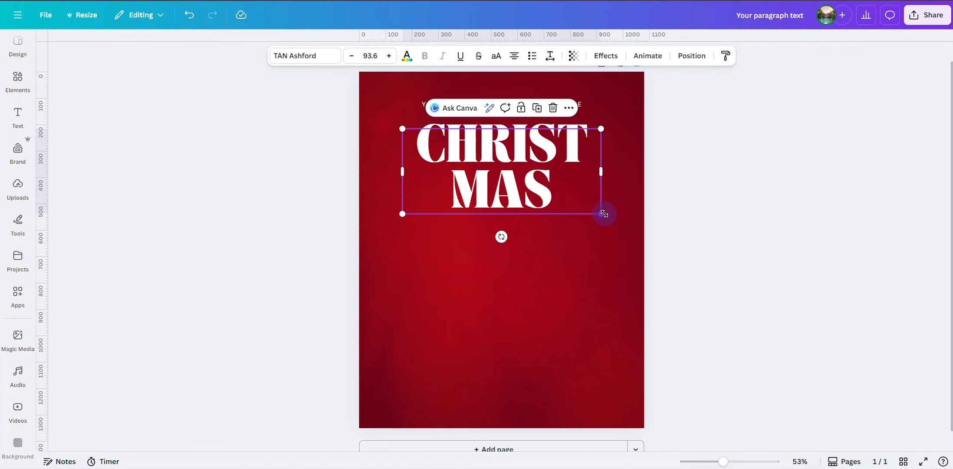
pyautogui.moveTo(602, 213); pyautogui.dragTo(608, 155)
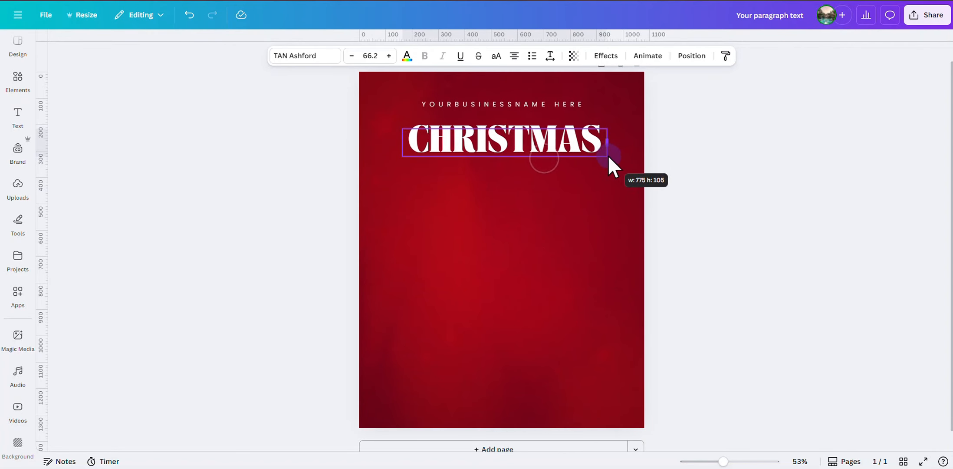
pyautogui.moveTo(538, 145); pyautogui.dragTo(536, 150)
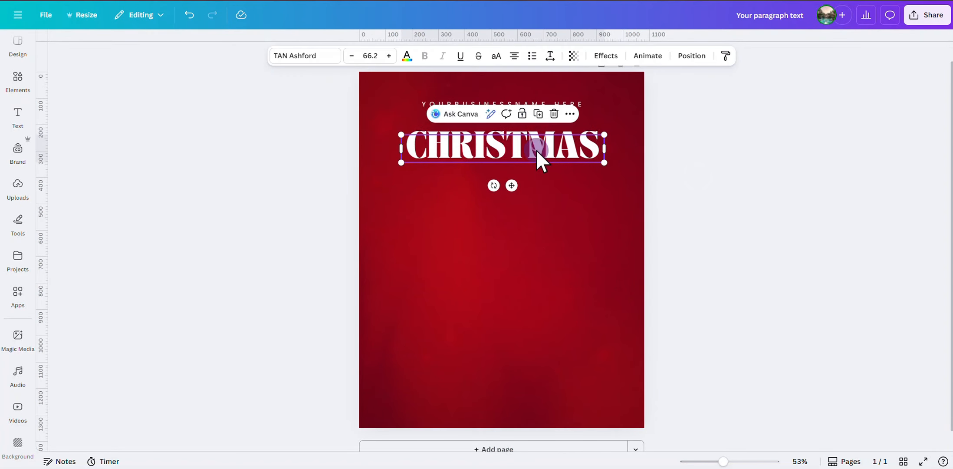
# Step: Duplicate the CHRISTMAS heading and replace the copy's text with "BEAUTY SPECIAL"
pyautogui.click(536, 115)
pyautogui.doubleClick(537, 153)
pyautogui.write('BUFFE')
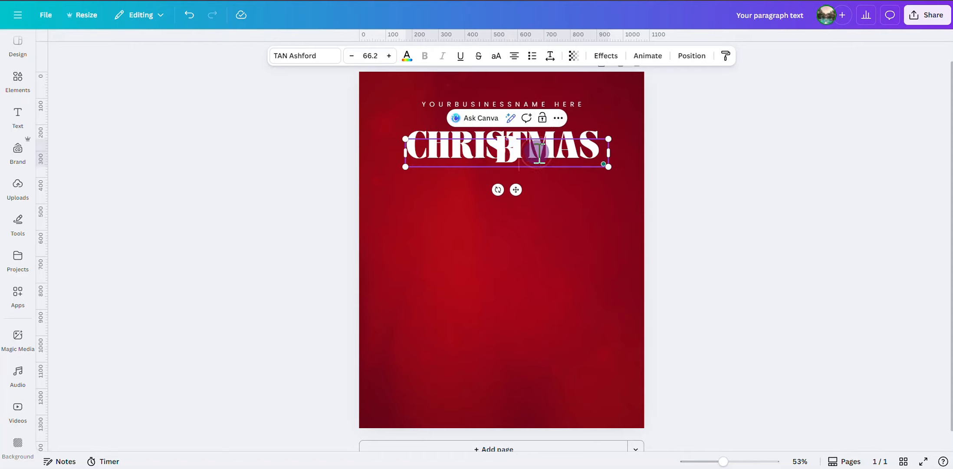
pyautogui.press('BackSpace')
pyautogui.press('BackSpace')
pyautogui.press('BackSpace')
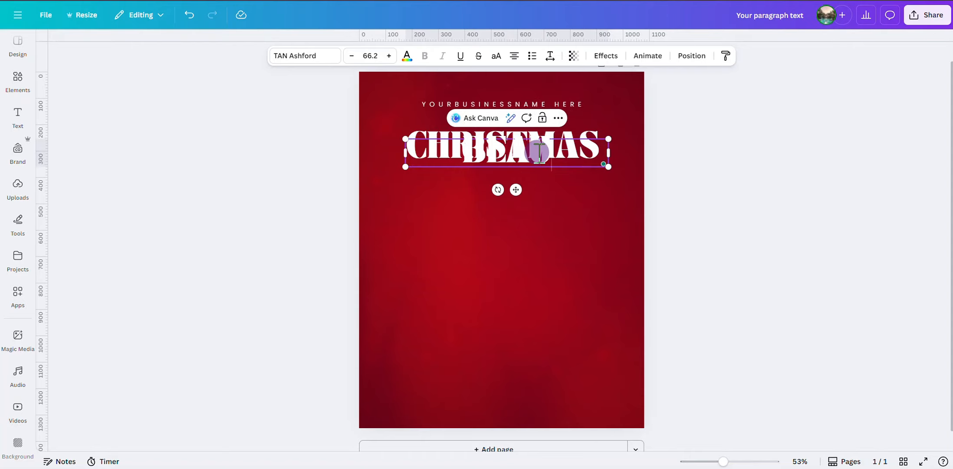
pyautogui.write('TY SPECI')
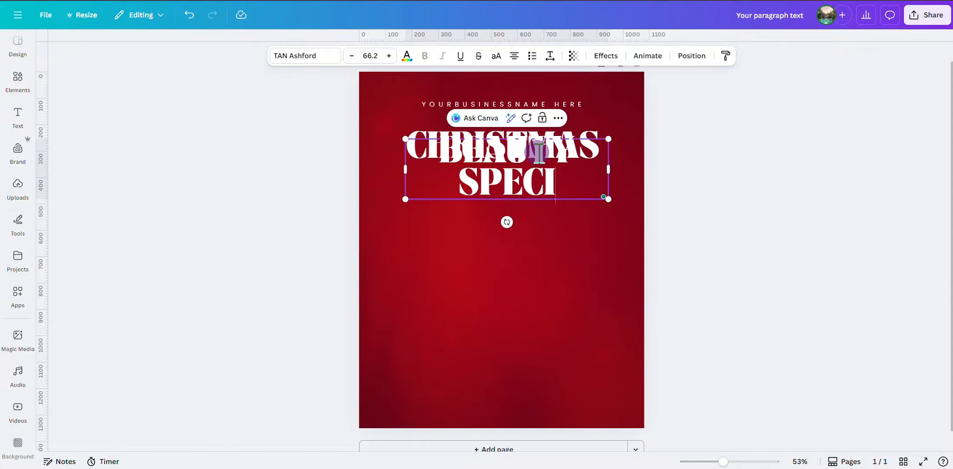
pyautogui.write('AL')
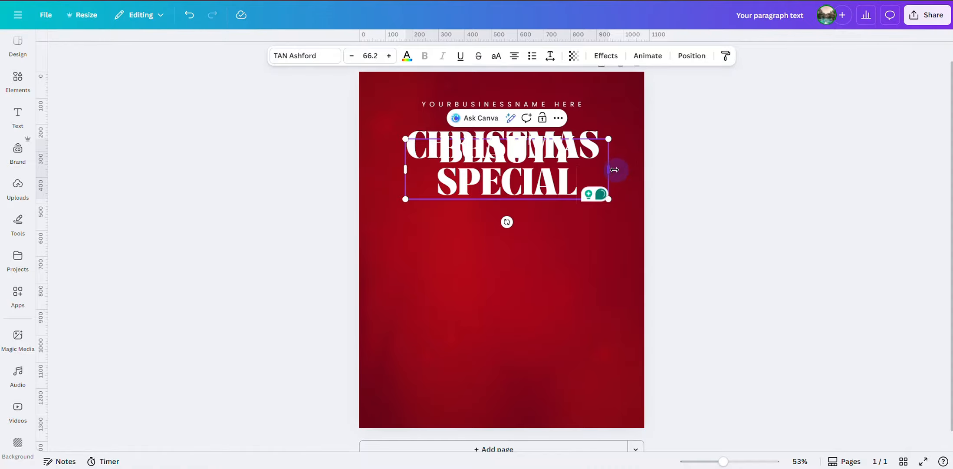
# Step: Fit BEAUTY SPECIAL on one line and place it, slightly narrower than the heading, directly beneath CHRISTMAS
pyautogui.moveTo(609, 169)
pyautogui.mouseDown()
pyautogui.moveTo(711, 172)
pyautogui.moveTo(615, 157)
pyautogui.mouseUp()
pyautogui.click(696, 184)
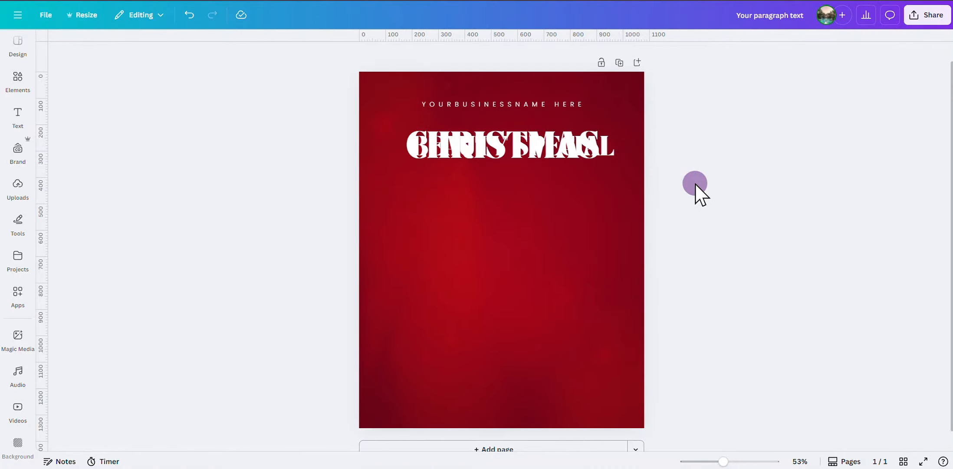
pyautogui.moveTo(545, 154); pyautogui.dragTo(557, 170)
pyautogui.moveTo(615, 180); pyautogui.dragTo(557, 172)
pyautogui.click(732, 194)
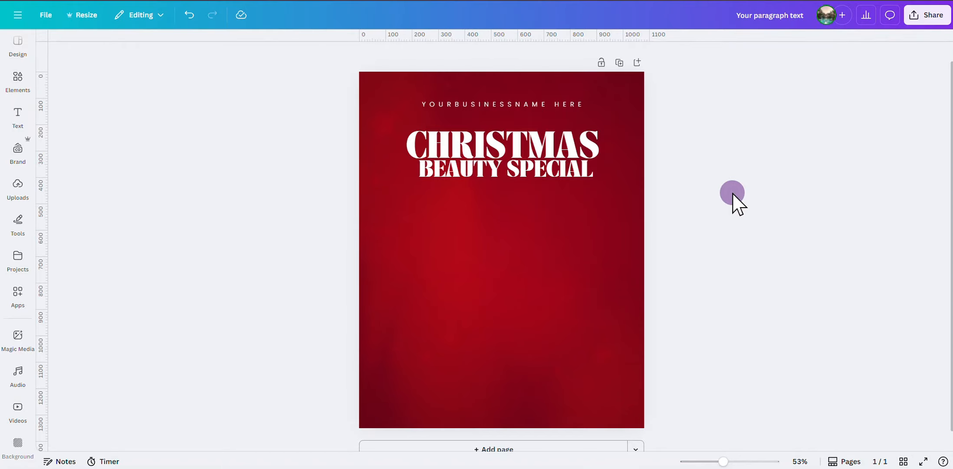
# Step: Copy the business name line's text style onto BEAUTY SPECIAL and enlarge it to about size 29.9
pyautogui.click(571, 169)
pyautogui.click(569, 104)
pyautogui.click(724, 55)
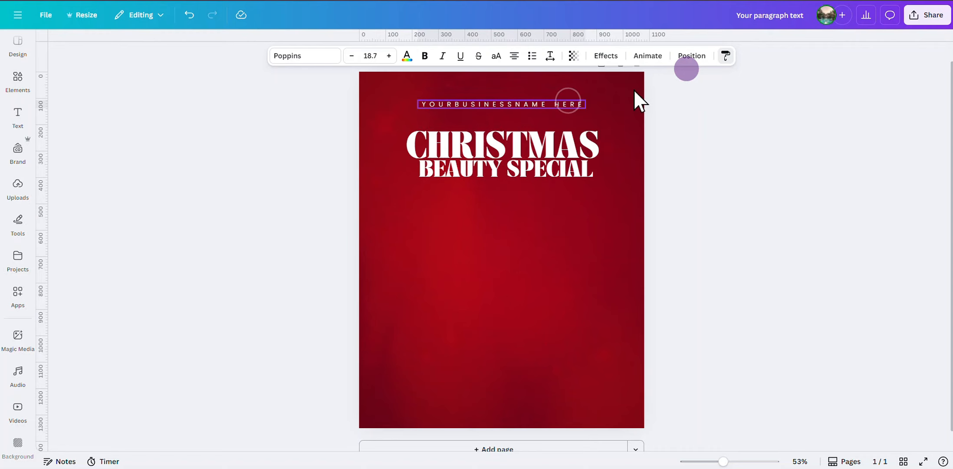
pyautogui.click(564, 169)
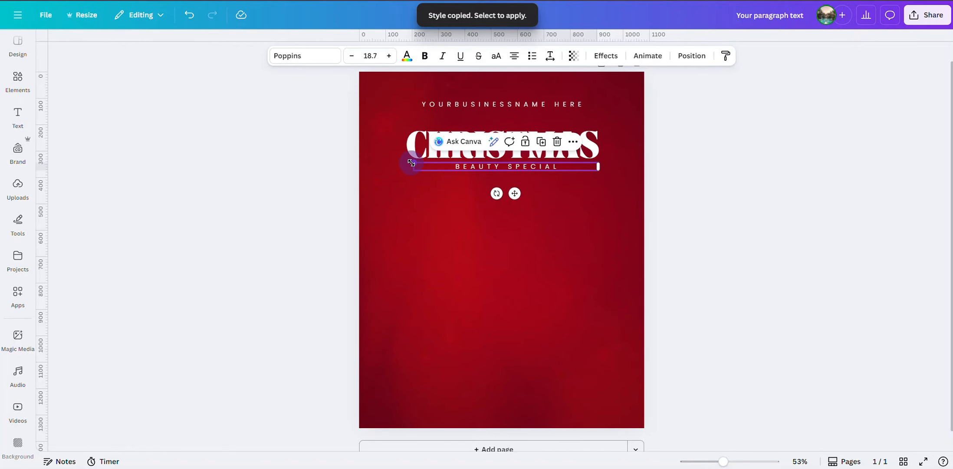
pyautogui.moveTo(411, 163); pyautogui.dragTo(302, 158)
pyautogui.moveTo(459, 190); pyautogui.dragTo(508, 194)
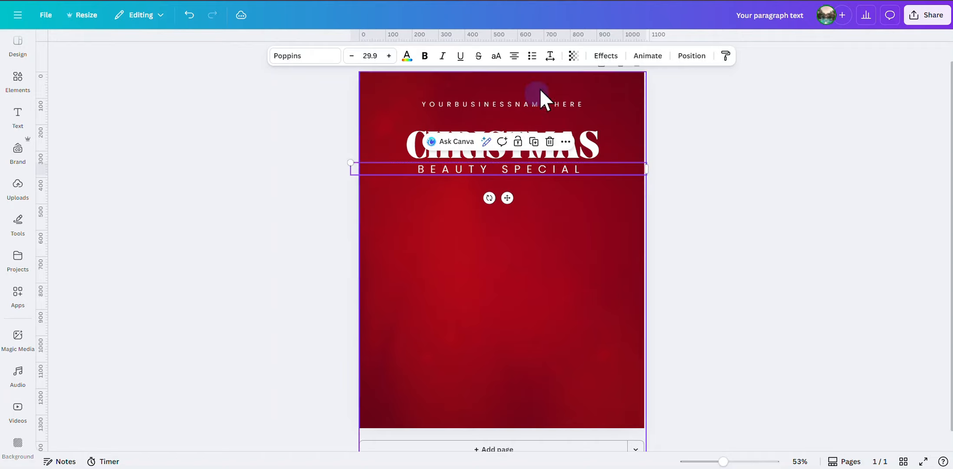
# Step: Reduce the letter spacing of BEAUTY SPECIAL to 221 and narrow its text box to fit the words
pyautogui.click(549, 56)
pyautogui.moveTo(559, 97)
pyautogui.mouseDown()
pyautogui.moveTo(532, 97)
pyautogui.moveTo(545, 97)
pyautogui.mouseUp()
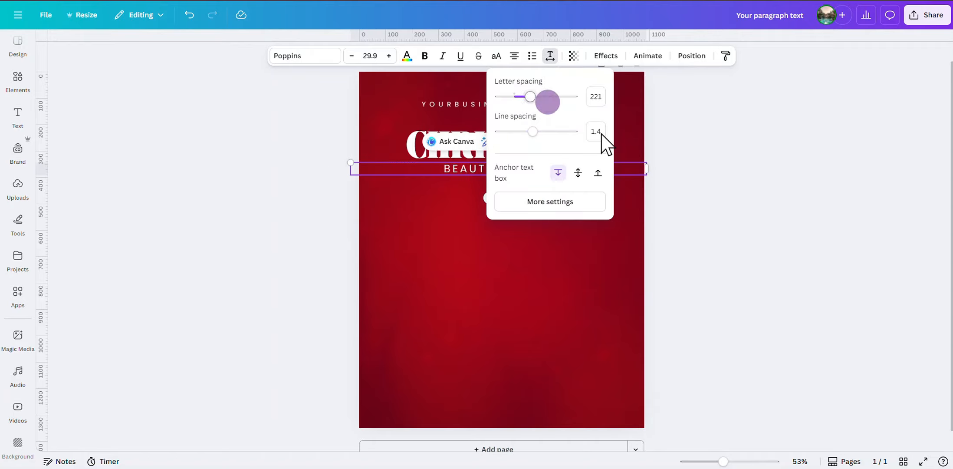
pyautogui.moveTo(647, 169); pyautogui.dragTo(531, 168)
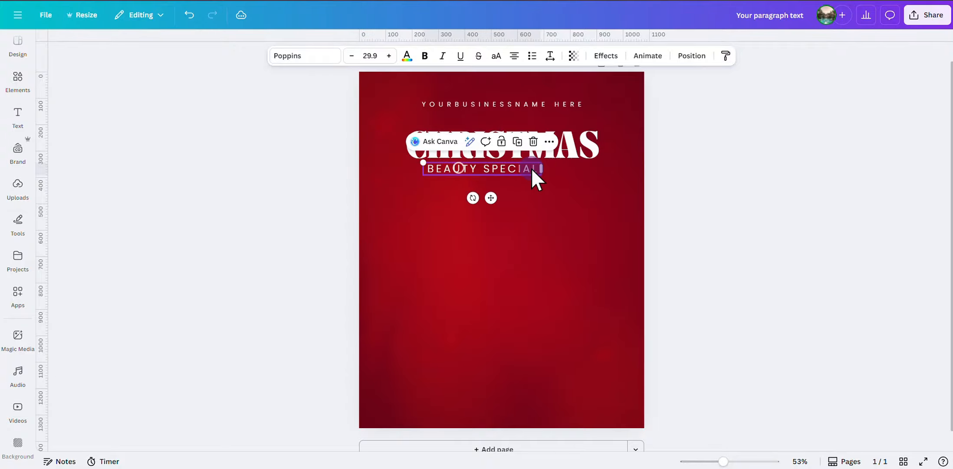
# Step: Set the letter spacing of BEAUTY SPECIAL to 800 and fit it on one line centred under CHRISTMAS, at about size 27.1
pyautogui.click(550, 56)
pyautogui.moveTo(536, 104); pyautogui.dragTo(573, 97)
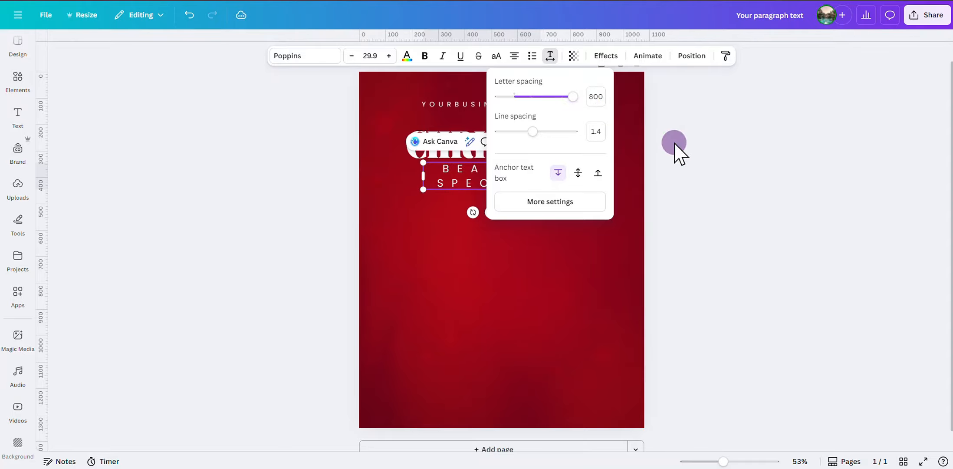
pyautogui.click(674, 143)
pyautogui.moveTo(542, 175); pyautogui.dragTo(605, 176)
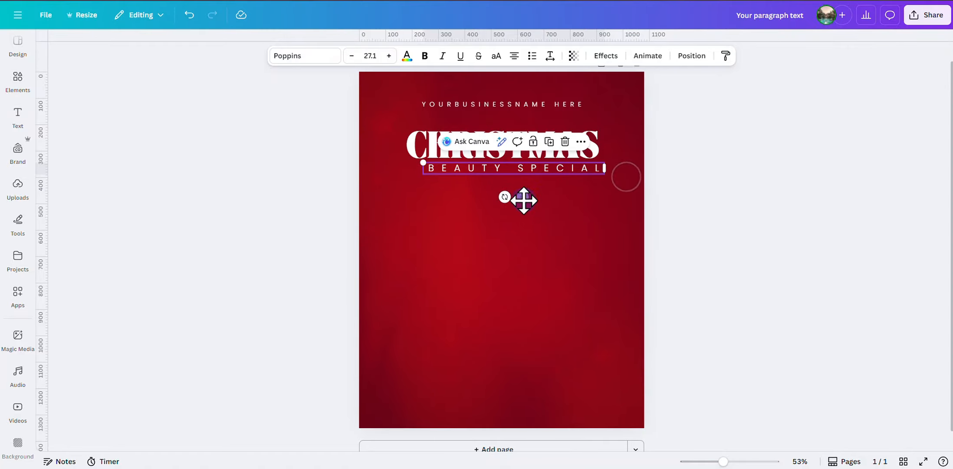
pyautogui.moveTo(523, 200); pyautogui.dragTo(515, 200)
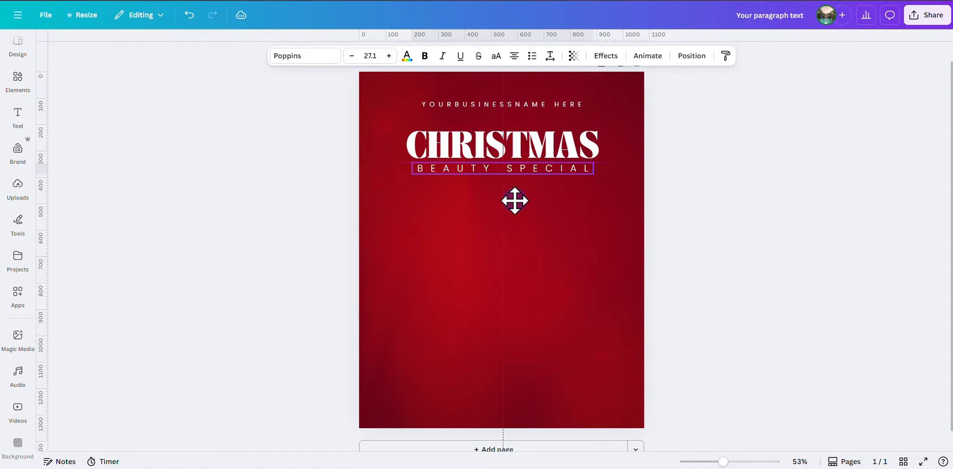
pyautogui.click(742, 198)
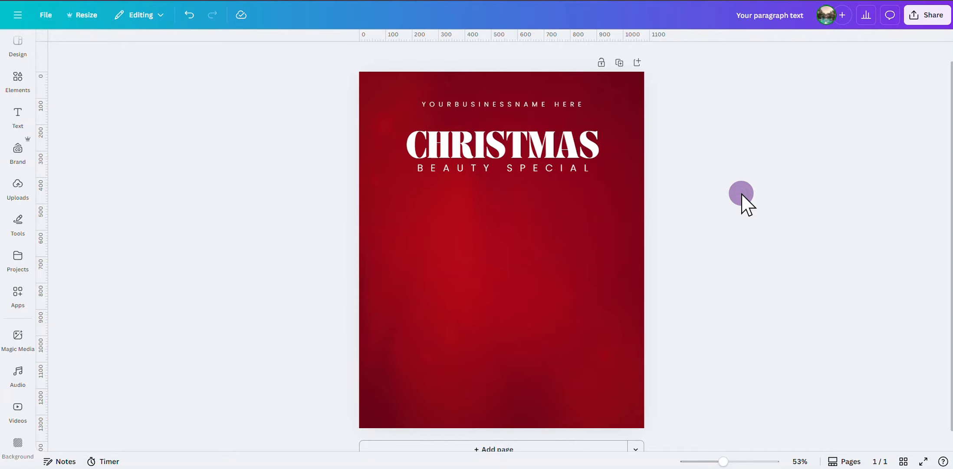
# Step: Group CHRISTMAS with BEAUTY SPECIAL, move the group up slightly and centre it horizontally on the page
pyautogui.click(566, 143)
pyautogui.keyDown('shift'); pyautogui.click(569, 162); pyautogui.keyUp('shift')
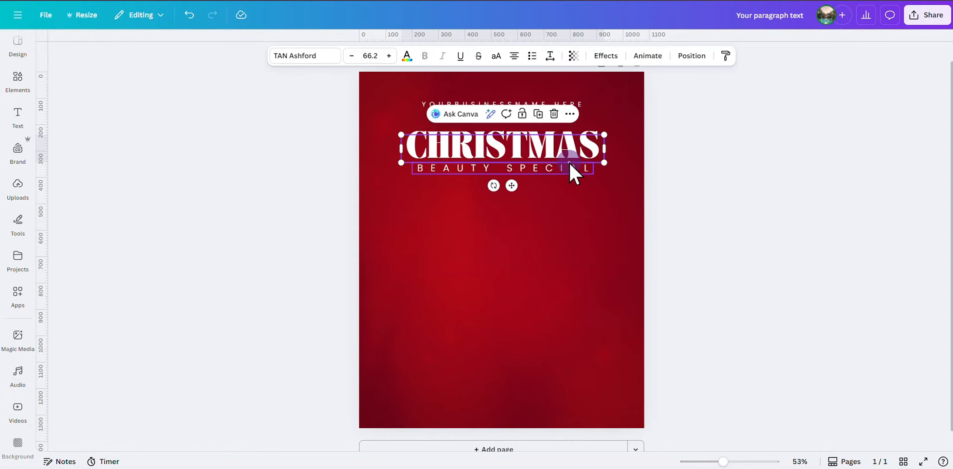
pyautogui.click(480, 113)
pyautogui.moveTo(502, 151); pyautogui.dragTo(502, 146)
pyautogui.click(691, 55)
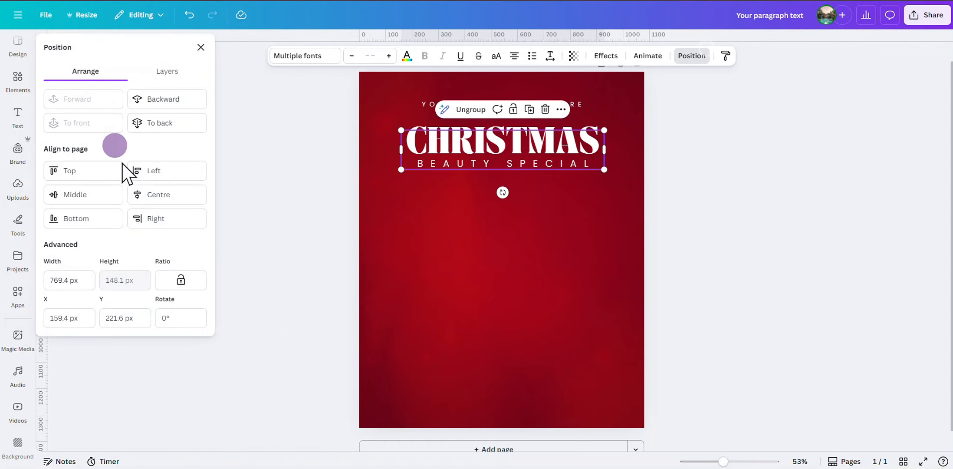
pyautogui.click(157, 196)
# Step: Switch to Pinterest and search for "HAIRSTYLES"
pyautogui.hotkey('alt', 'Tab')
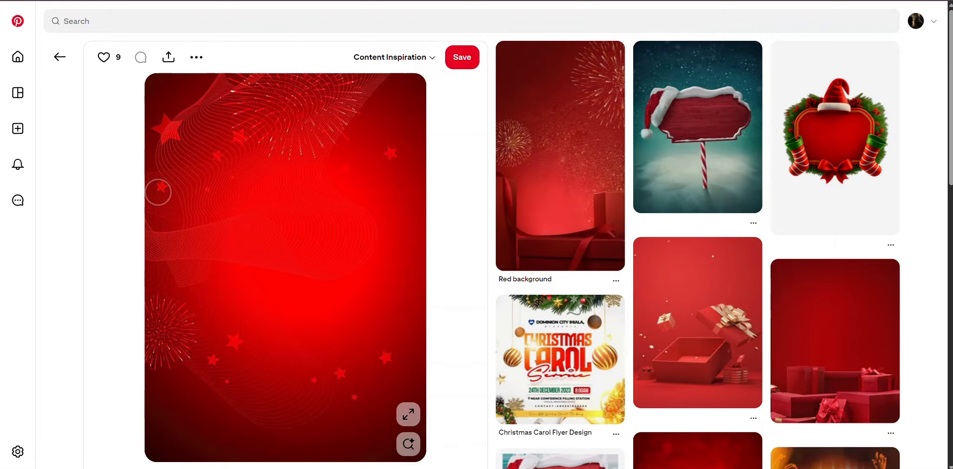
pyautogui.click(325, 22)
pyautogui.write('HAIRS')
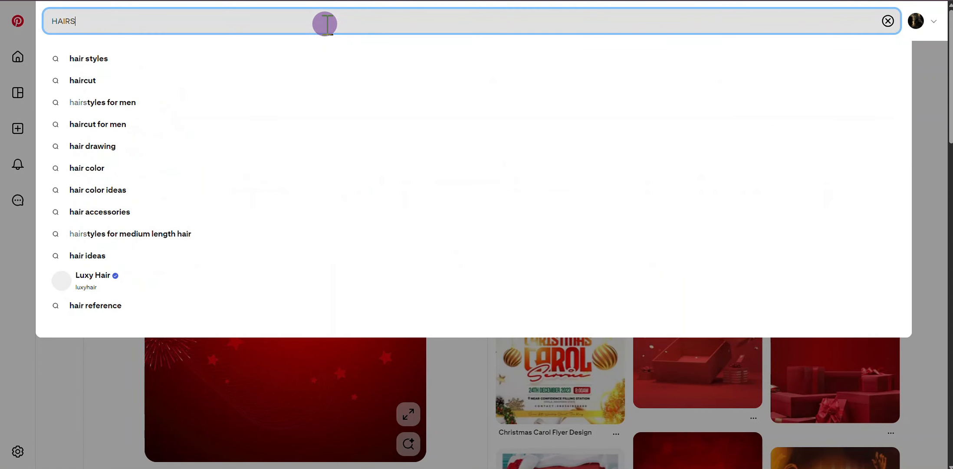
pyautogui.write('TY')
pyautogui.press('BackSpace')
pyautogui.write('TYLE')
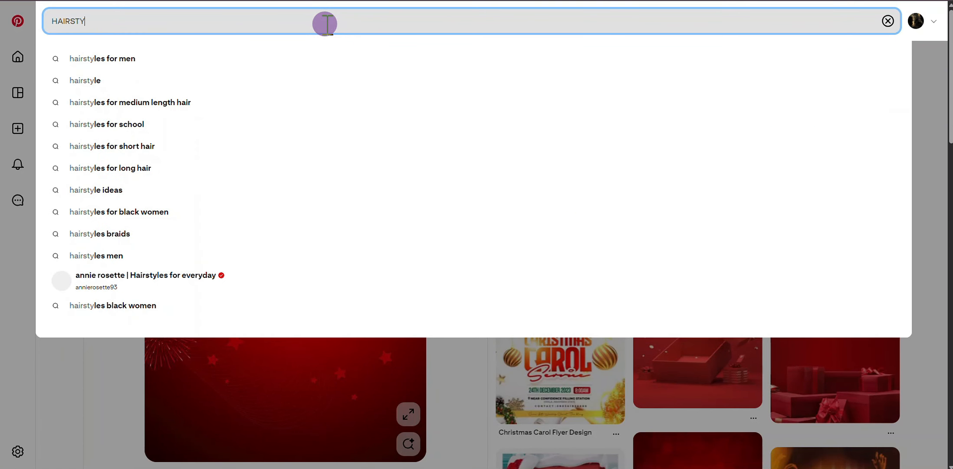
pyautogui.write('S')
pyautogui.press('Return')
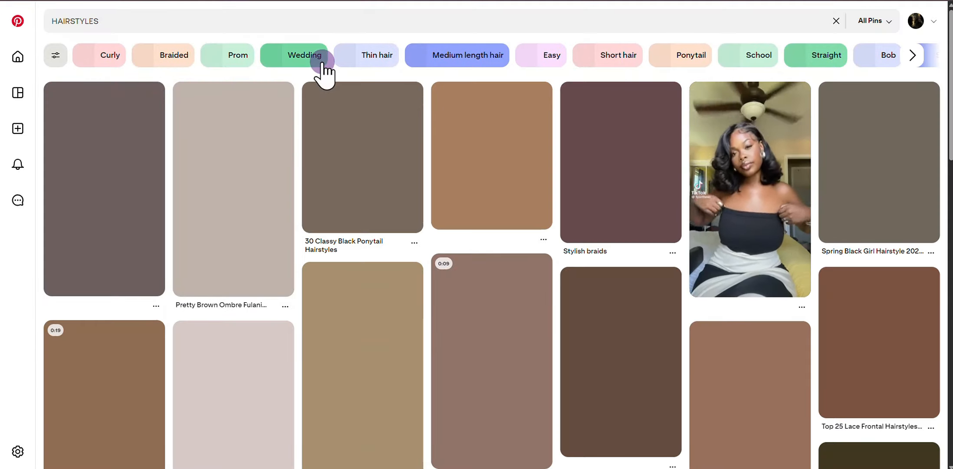
# Step: Narrow the results to braided hairstyles and open the pin of the woman in a light grey top with curly bob-length braids
pyautogui.scroll(-3, 351, 113)
pyautogui.scroll(3, 351, 117)
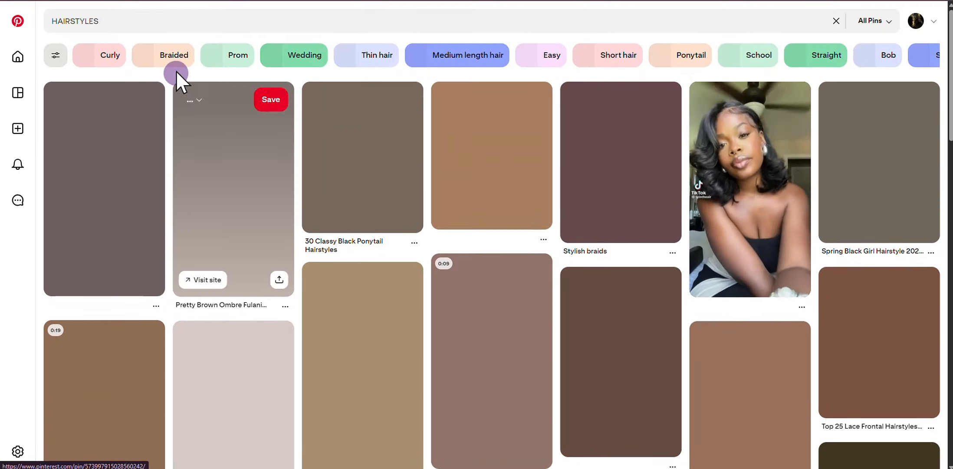
pyautogui.click(173, 55)
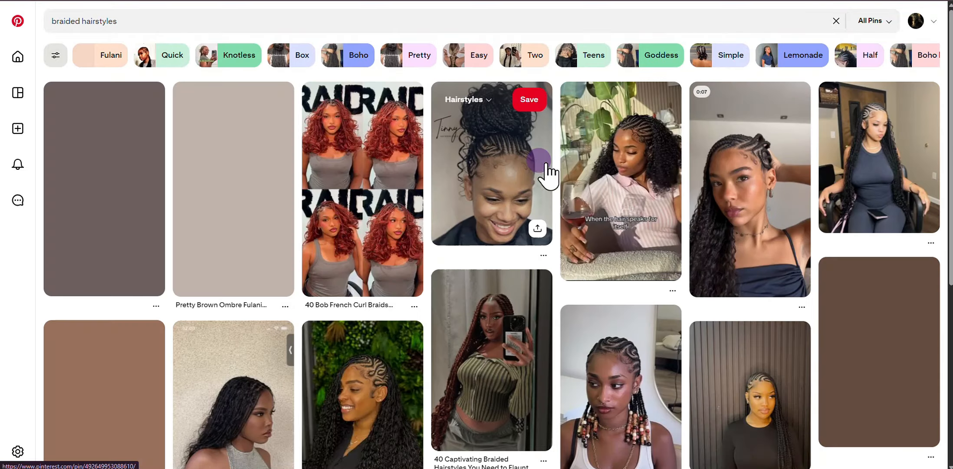
pyautogui.scroll(-5, 904, 255)
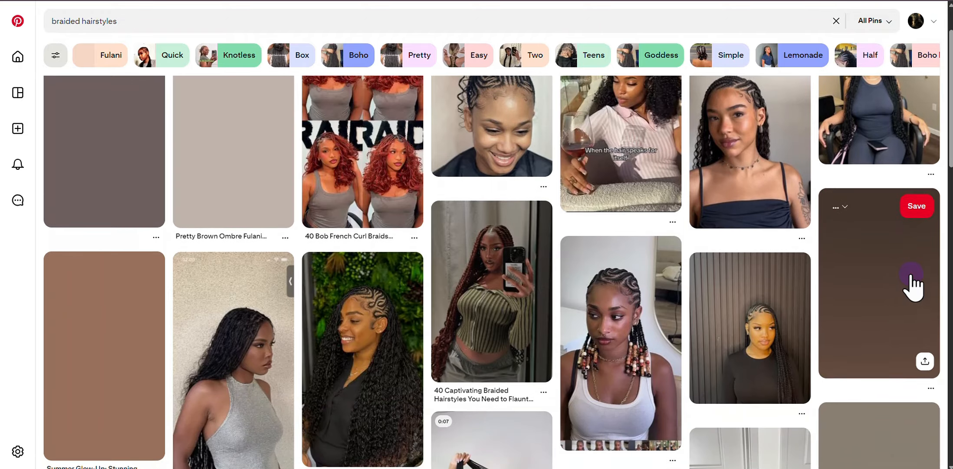
pyautogui.scroll(-3, 910, 282)
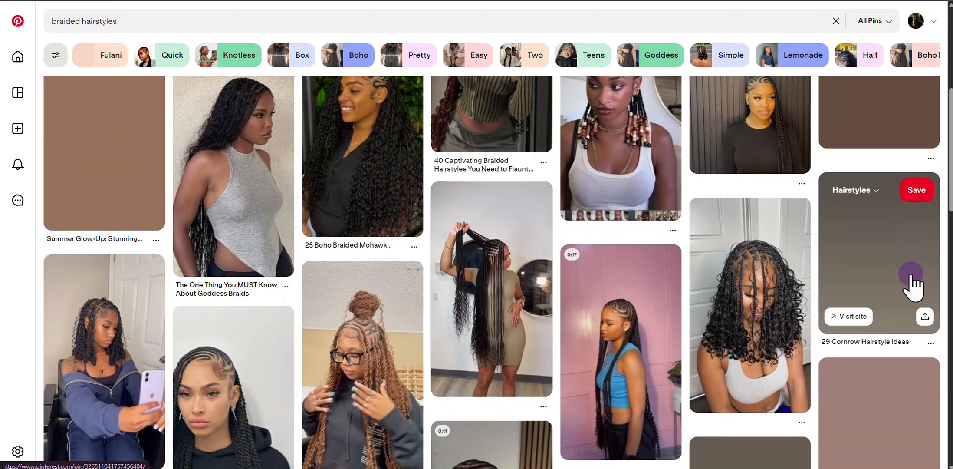
pyautogui.click(769, 271)
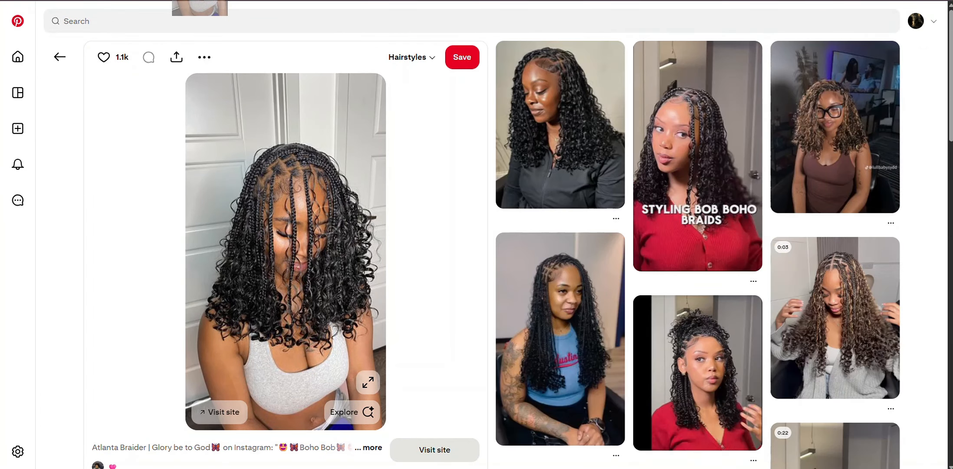
# Step: Bring the pin's photo into the Canva flyer and remove its background
pyautogui.moveTo(211, 1); pyautogui.dragTo(430, 214)
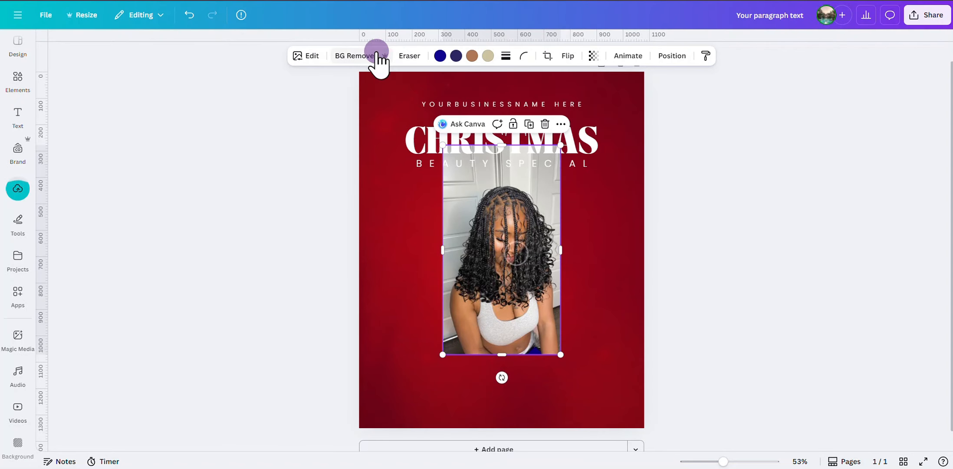
pyautogui.click(374, 55)
# Step: Crop the empty area above the woman's head and fit the cut-out into the flyer's lower-left corner
pyautogui.moveTo(511, 146); pyautogui.dragTo(511, 176)
pyautogui.moveTo(529, 230); pyautogui.dragTo(425, 299)
pyautogui.moveTo(338, 250); pyautogui.dragTo(340, 257)
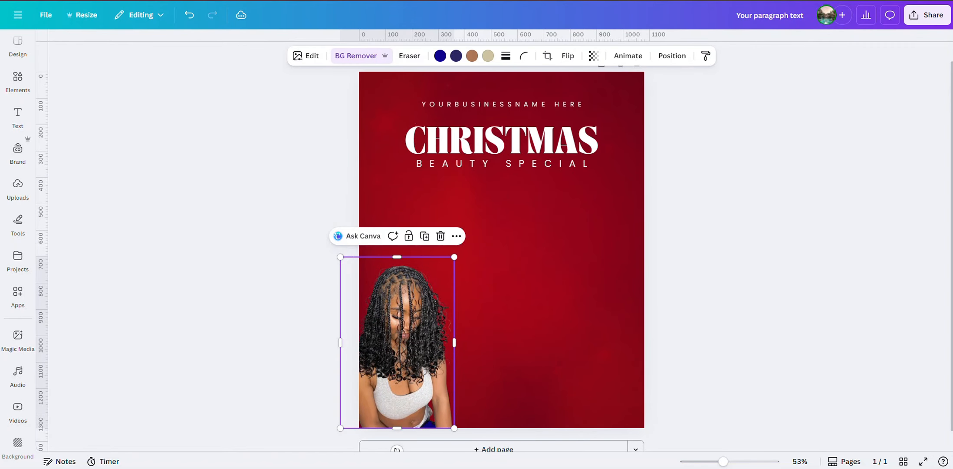
# Step: Adjust the woman's cut-out by setting Vibrance to 18, Sharpness to 28 and Clarity to about -8
pyautogui.click(321, 63)
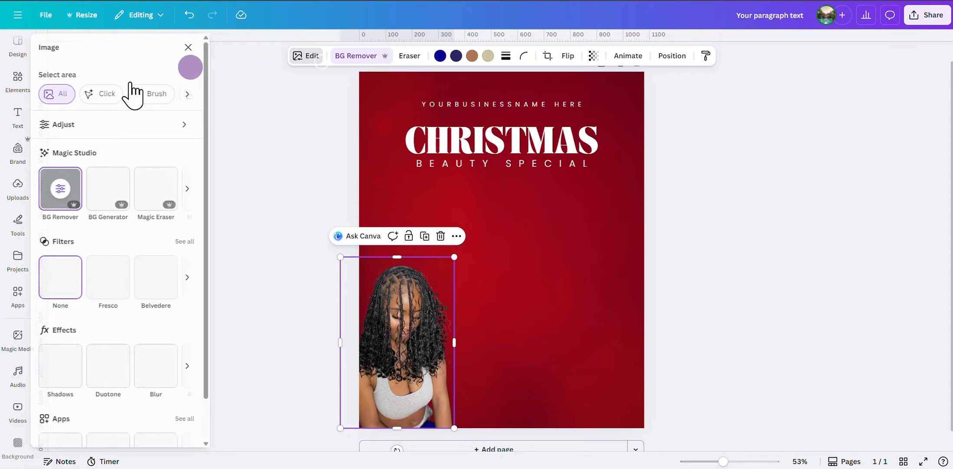
pyautogui.click(132, 285)
pyautogui.click(110, 124)
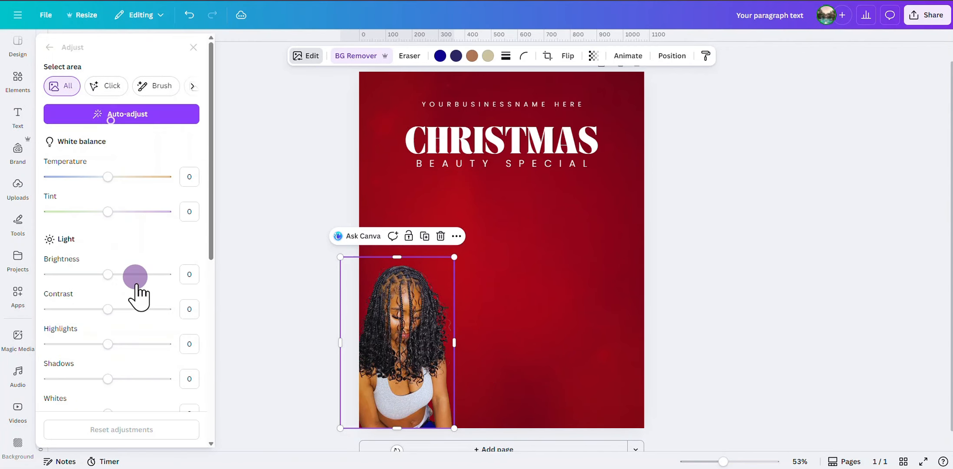
pyautogui.scroll(-8, 133, 277)
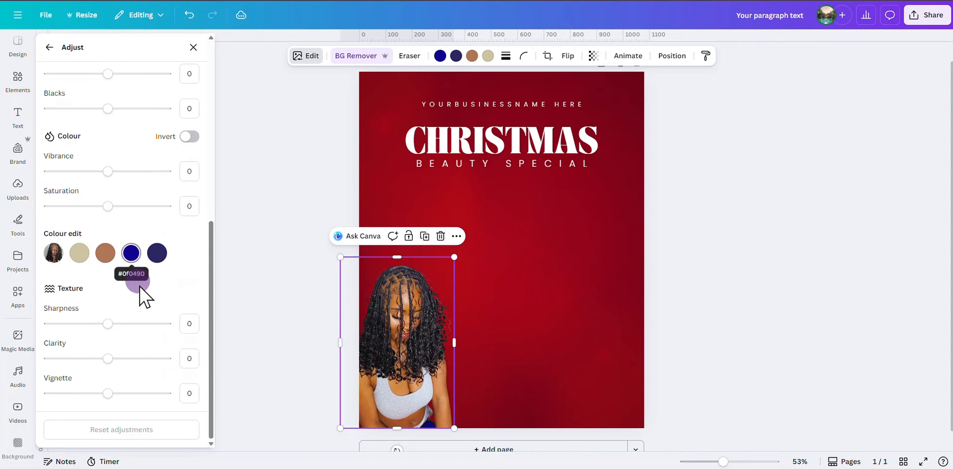
pyautogui.moveTo(107, 323); pyautogui.dragTo(127, 323)
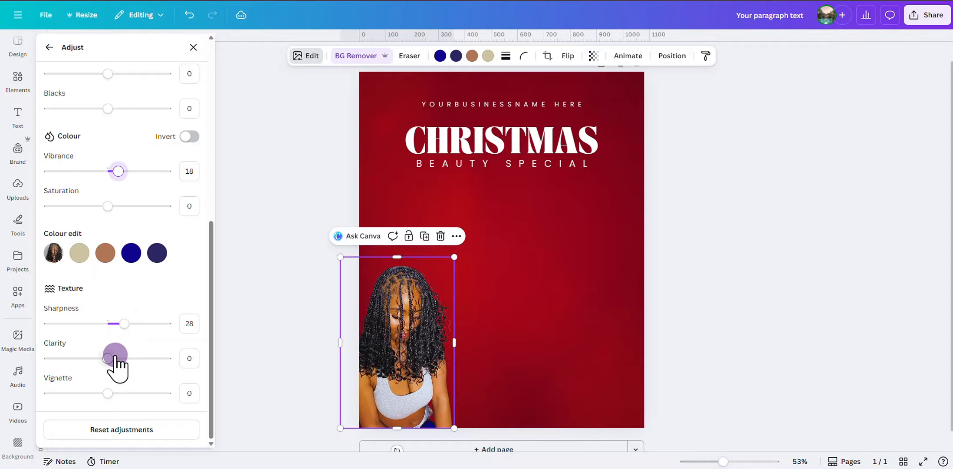
pyautogui.moveTo(124, 362); pyautogui.dragTo(101, 361)
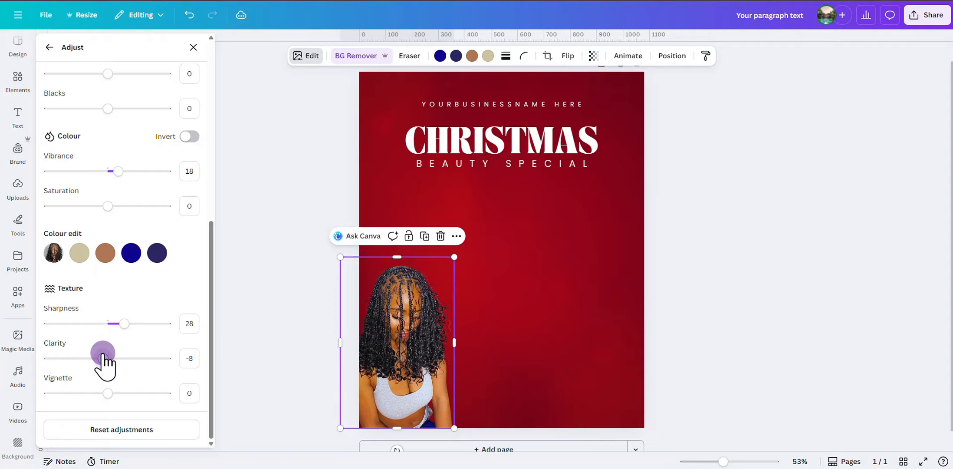
pyautogui.scroll(5, 106, 354)
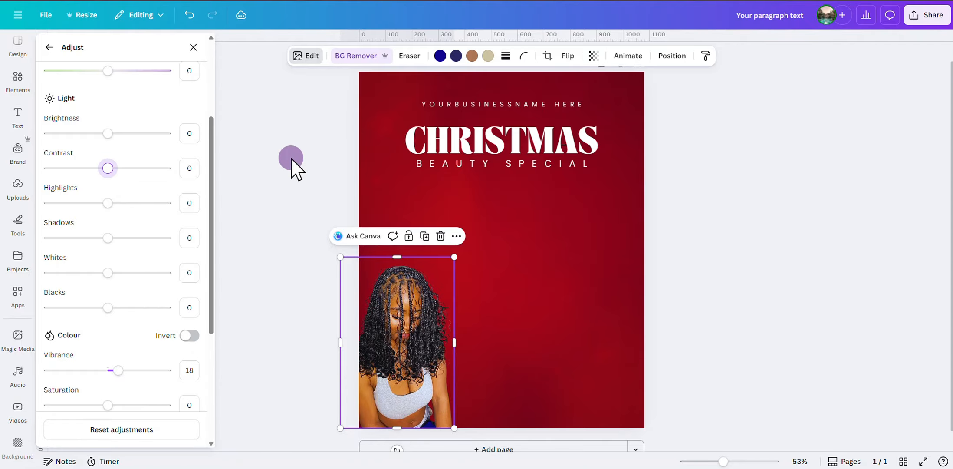
# Step: Switch to Pinterest and return to the braided hairstyles results to look over the pins
pyautogui.click(292, 160)
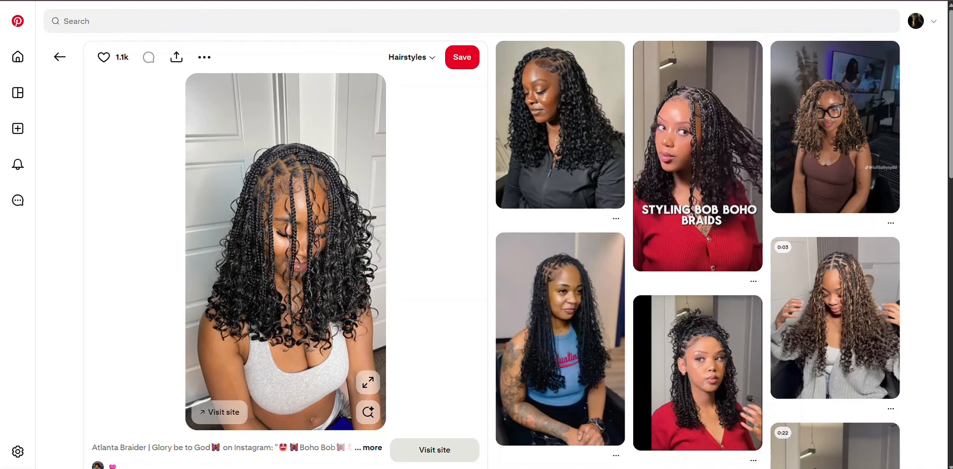
pyautogui.click(55, 59)
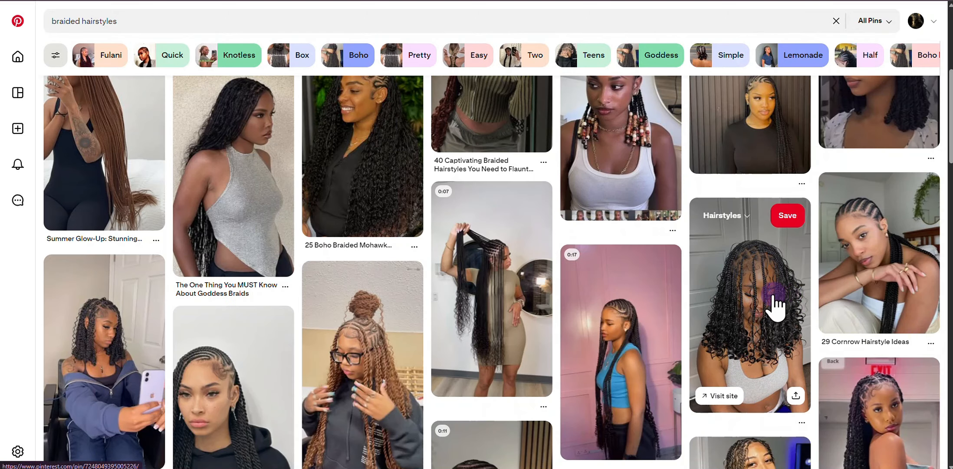
pyautogui.scroll(3, 776, 304)
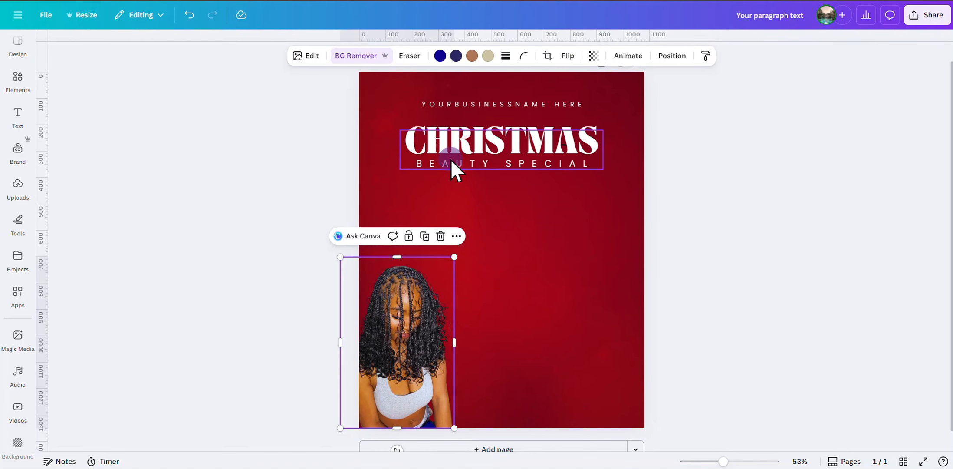
# Step: Switch back to Canva and replace the word BEAUTY with BOHO in the line beneath the CHRISTMAS heading
pyautogui.doubleClick(450, 160)
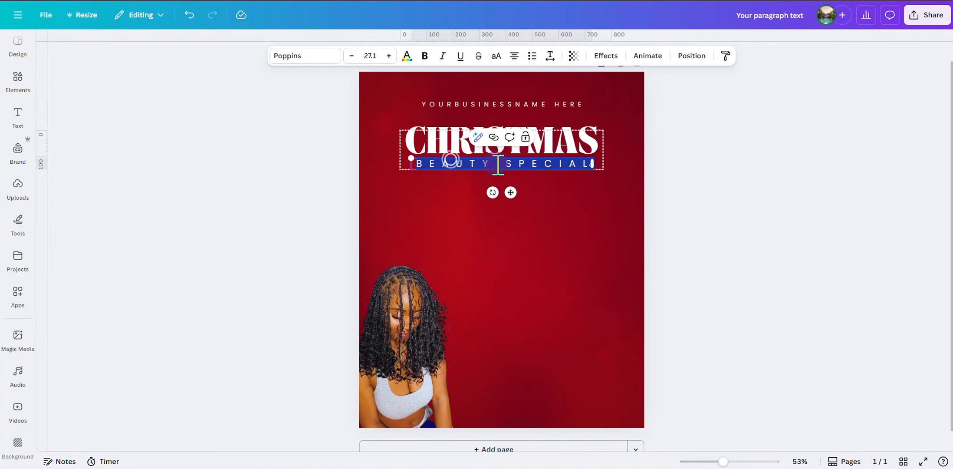
pyautogui.click(495, 163)
pyautogui.click(654, 192)
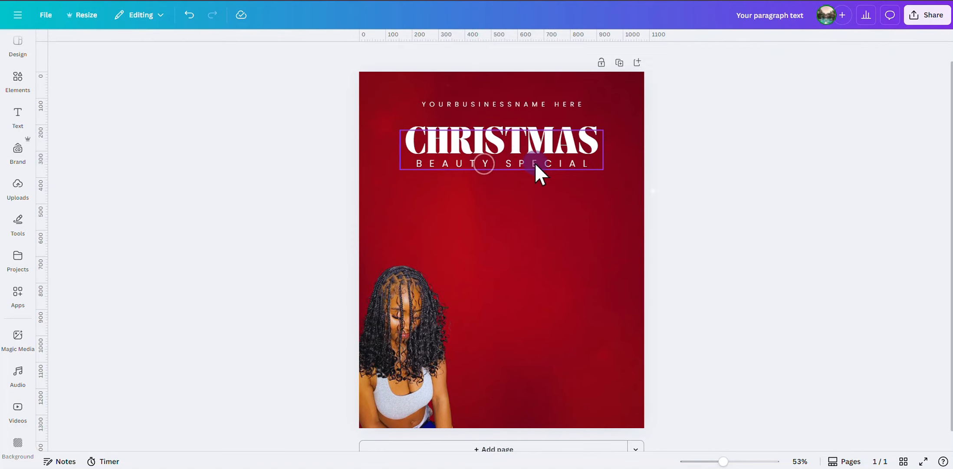
pyautogui.click(534, 162)
pyautogui.click(477, 112)
pyautogui.click(654, 205)
pyautogui.doubleClick(510, 165)
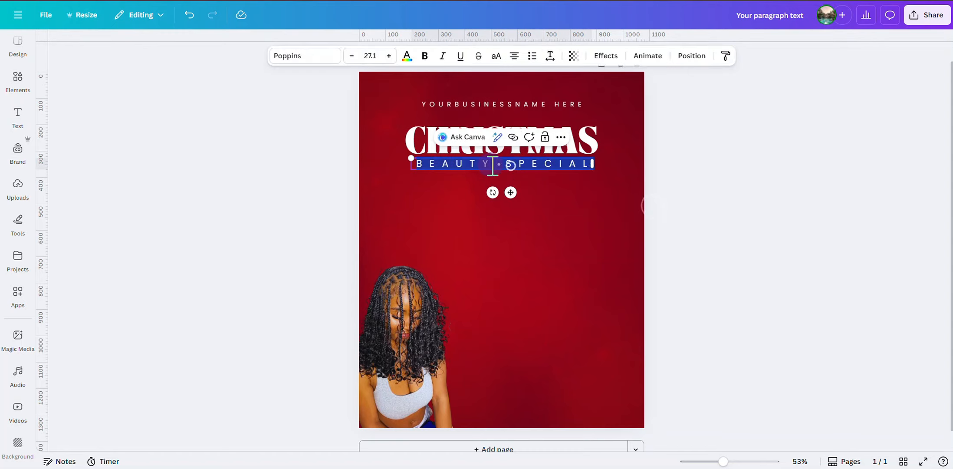
pyautogui.click(492, 165)
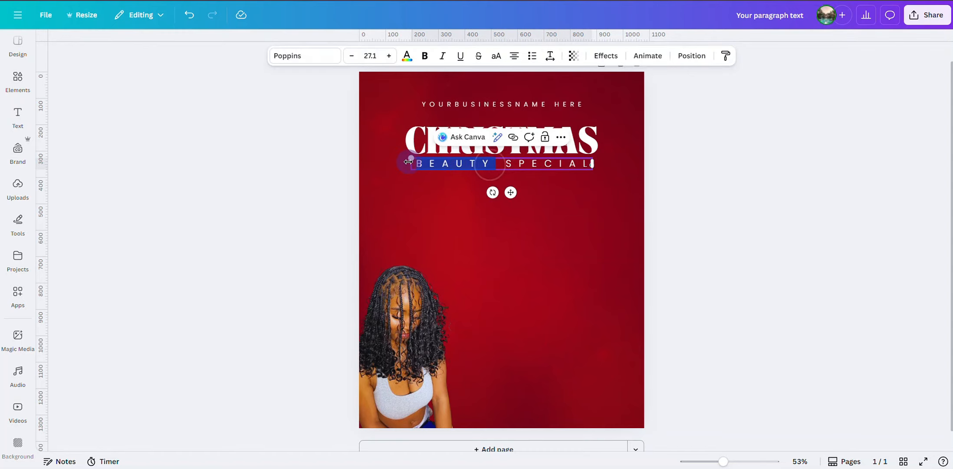
pyautogui.write('BOHO')
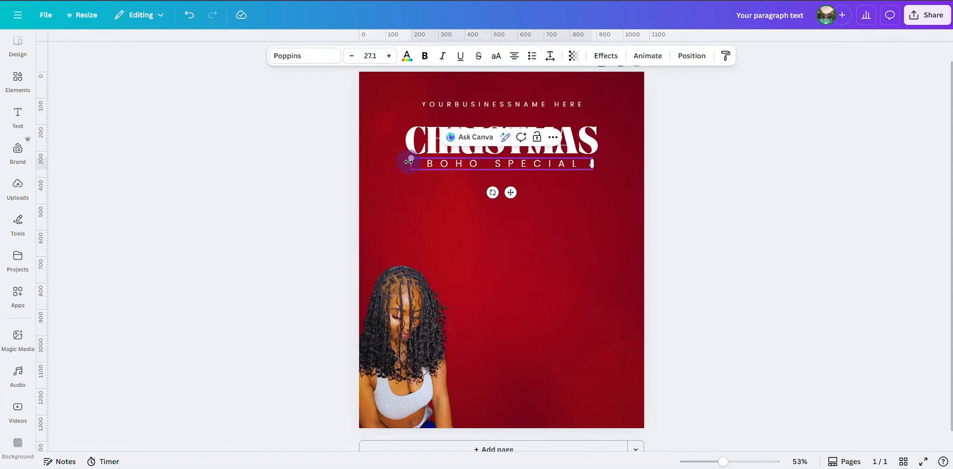
pyautogui.click(771, 213)
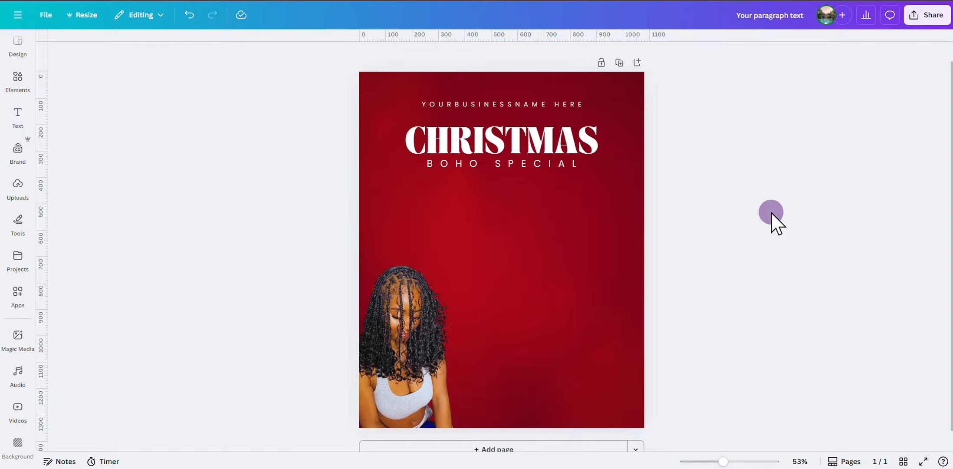
# Step: Change BOHO to BOH-HO in the subtitle and widen its text box to about 746 px to keep it on one line
pyautogui.click(491, 162)
pyautogui.click(482, 165)
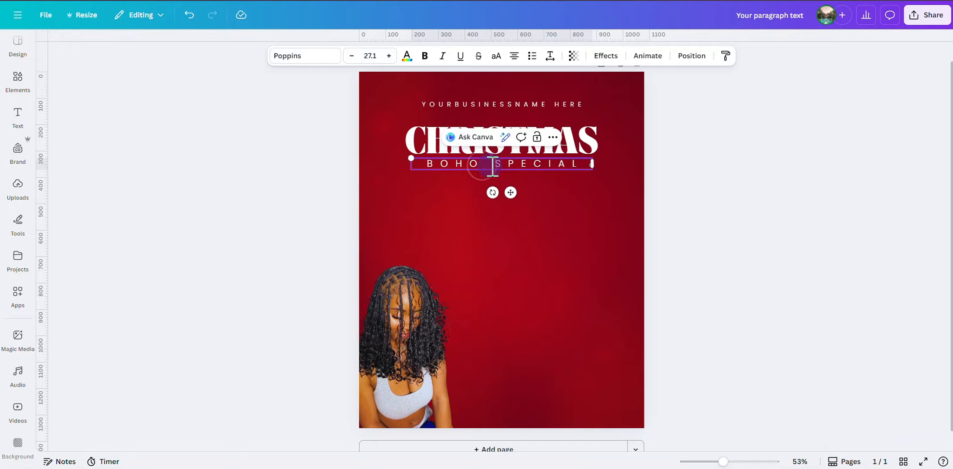
pyautogui.write('-HO')
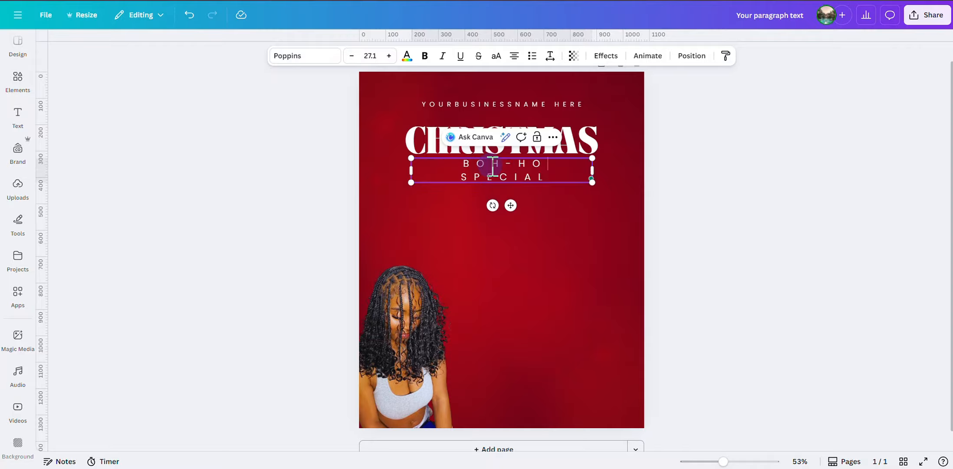
pyautogui.moveTo(592, 171); pyautogui.dragTo(613, 166)
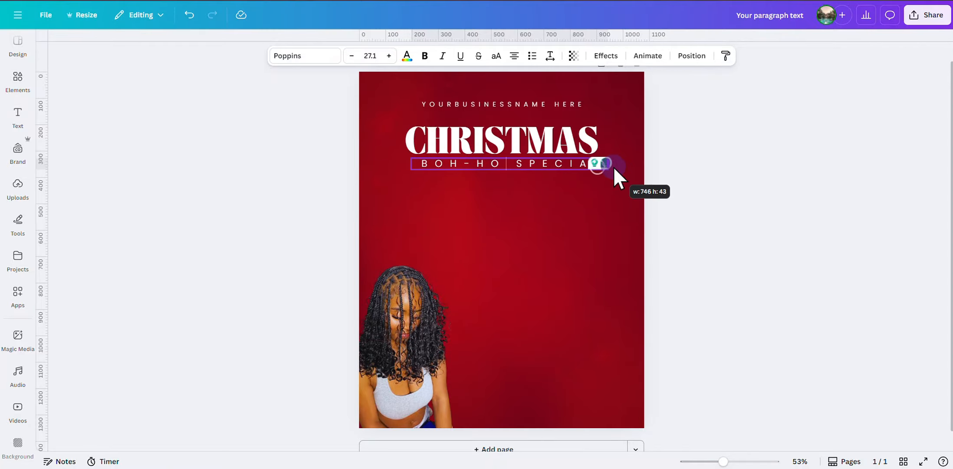
pyautogui.click(672, 189)
# Step: Refine the width and position of the BOH-HO SPECIAL line to align it under the CHRISTMAS heading
pyautogui.click(553, 166)
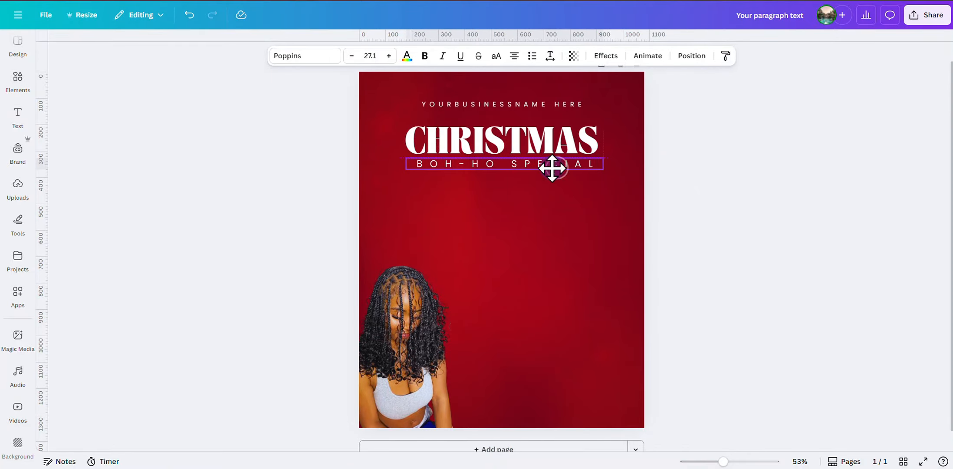
pyautogui.moveTo(551, 169); pyautogui.dragTo(588, 164)
pyautogui.moveTo(505, 193); pyautogui.dragTo(513, 196)
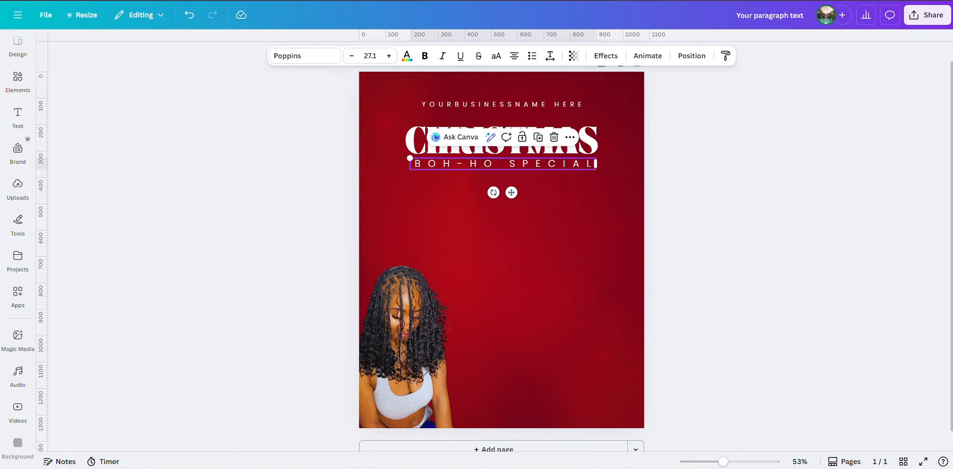
# Step: Search the projects for "FRAMES"
pyautogui.click(17, 63)
pyautogui.click(17, 81)
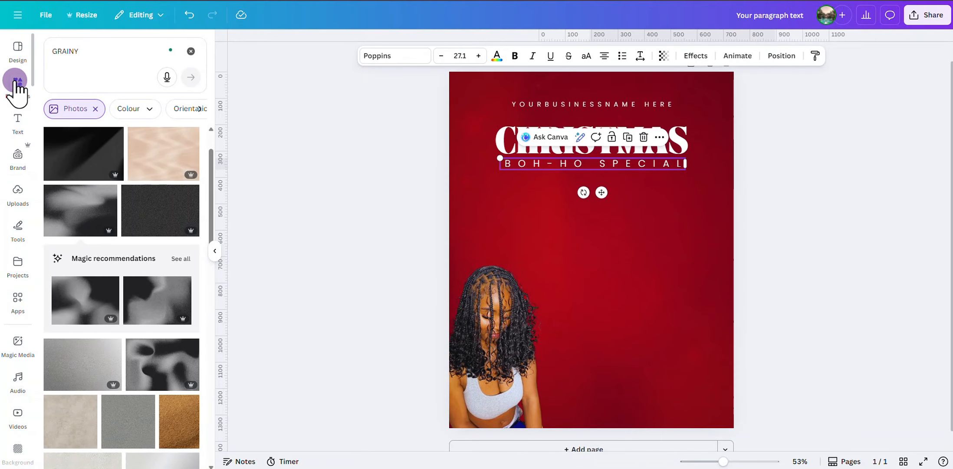
pyautogui.click(18, 297)
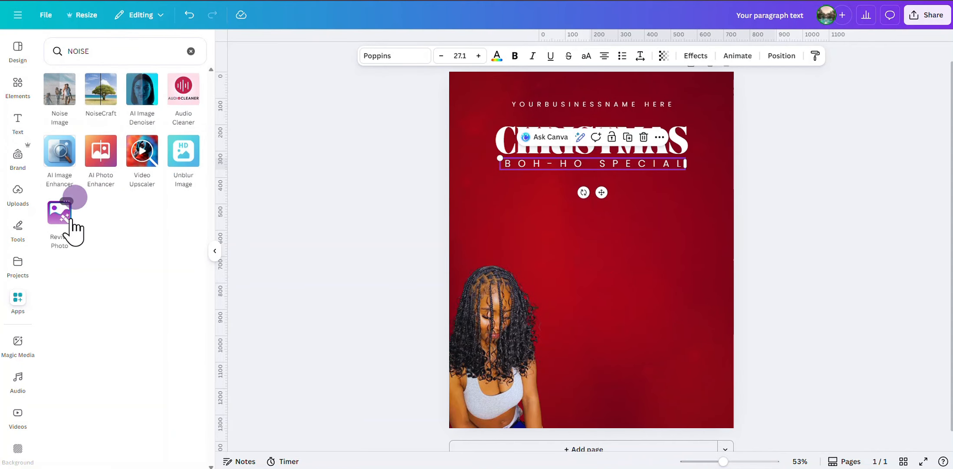
pyautogui.click(18, 264)
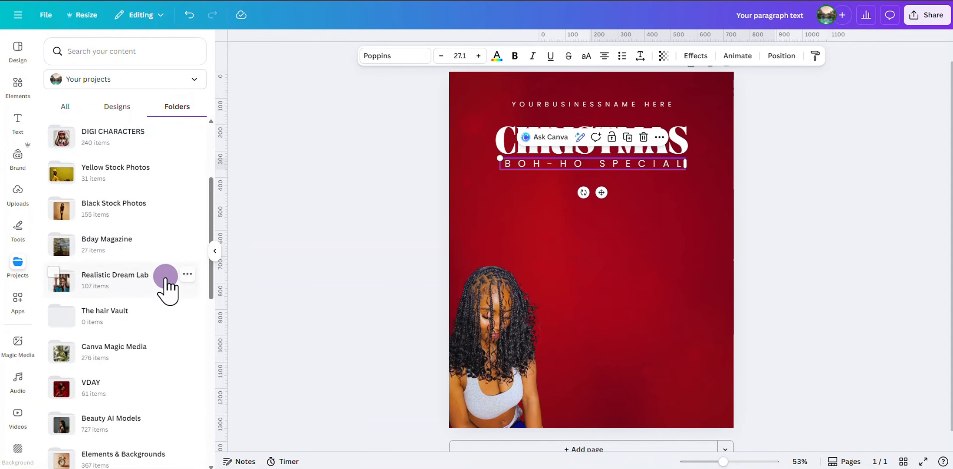
pyautogui.scroll(-5, 166, 278)
pyautogui.scroll(6, 166, 282)
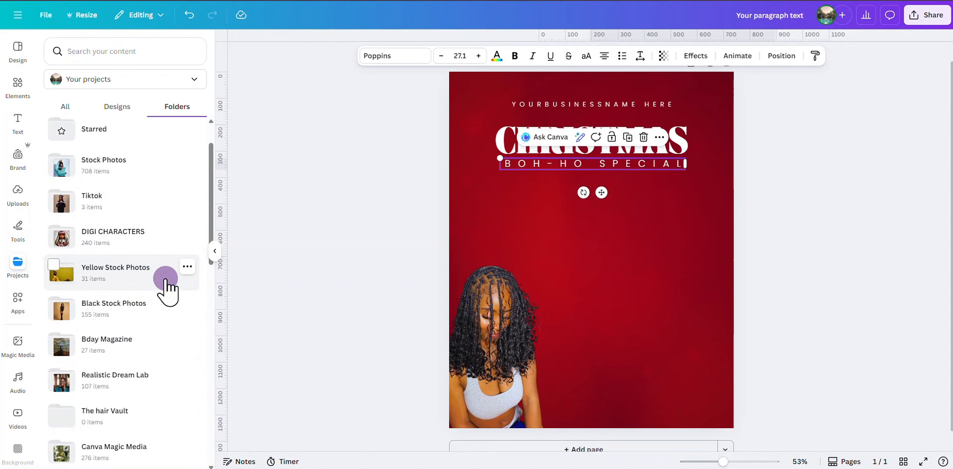
pyautogui.click(135, 51)
pyautogui.write('FRAMES')
pyautogui.press('Return')
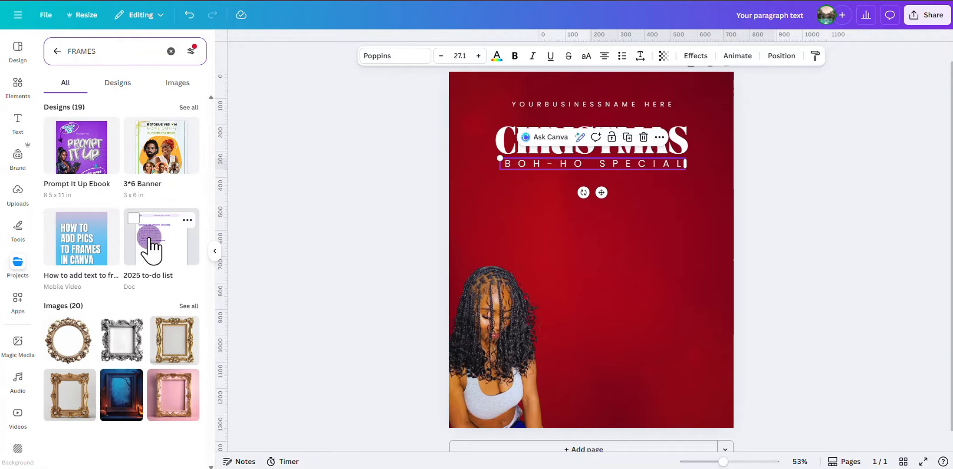
# Step: Add the ornate gold frame photo with jewelled corners to the flyer and remove its background
pyautogui.click(70, 397)
pyautogui.click(216, 253)
pyautogui.moveTo(501, 219); pyautogui.dragTo(427, 209)
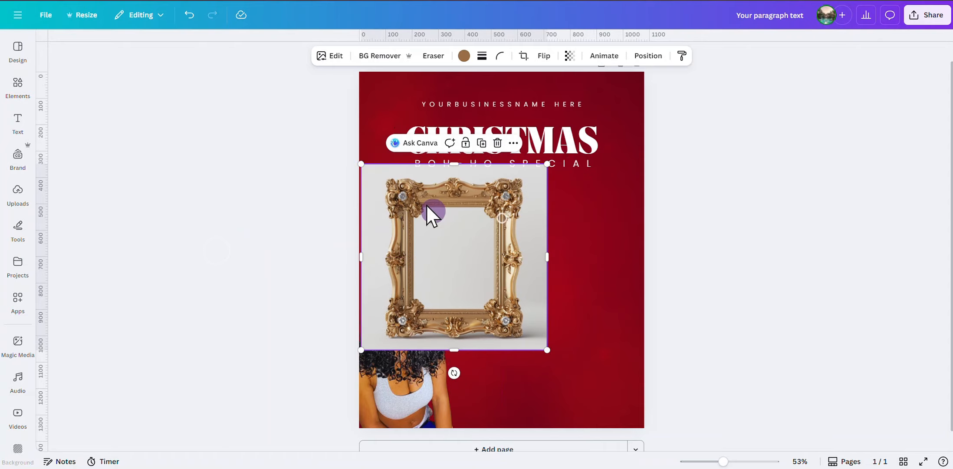
pyautogui.click(389, 55)
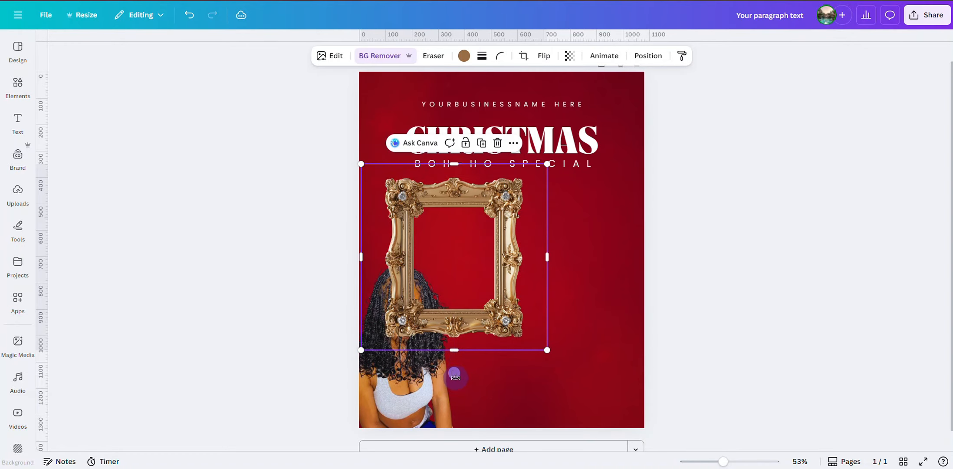
# Step: Tilt the gold frame about 5.3°, place it around the woman and send it to the back
pyautogui.moveTo(454, 373); pyautogui.dragTo(443, 373)
pyautogui.moveTo(407, 320); pyautogui.dragTo(363, 361)
pyautogui.click(647, 56)
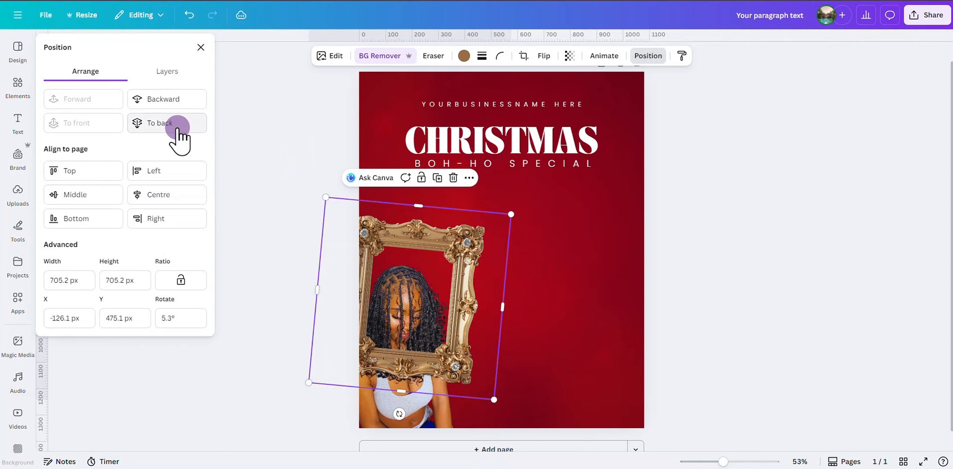
pyautogui.click(178, 126)
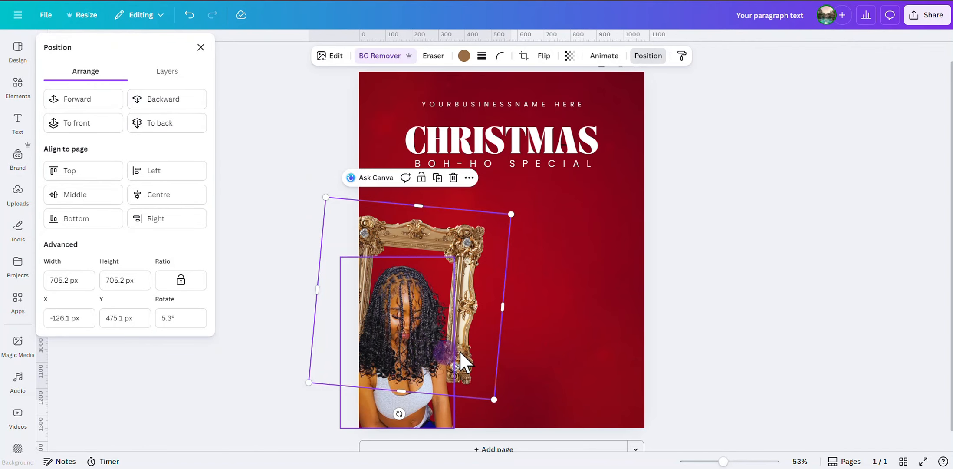
# Step: Move the frame beside the woman and enlarge it to about 829 px, and enlarge her cut-out to about 456 px wide
pyautogui.moveTo(459, 351); pyautogui.dragTo(559, 374)
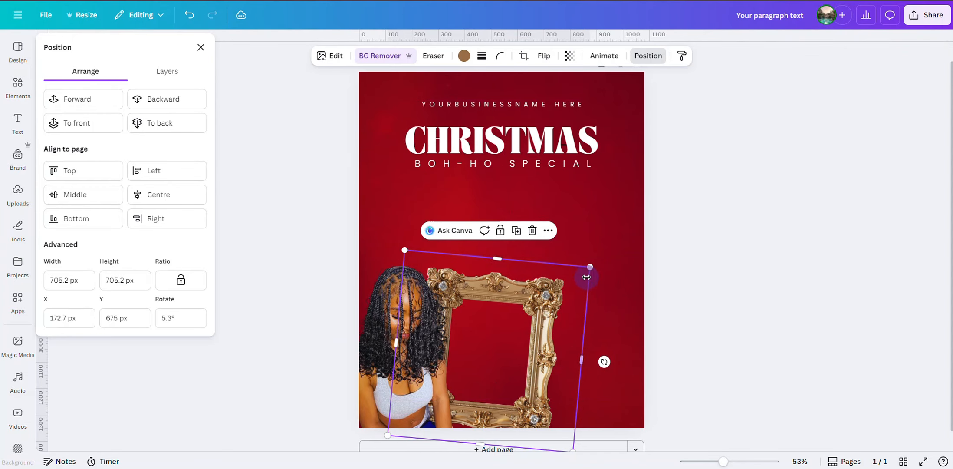
pyautogui.moveTo(588, 270); pyautogui.dragTo(622, 224)
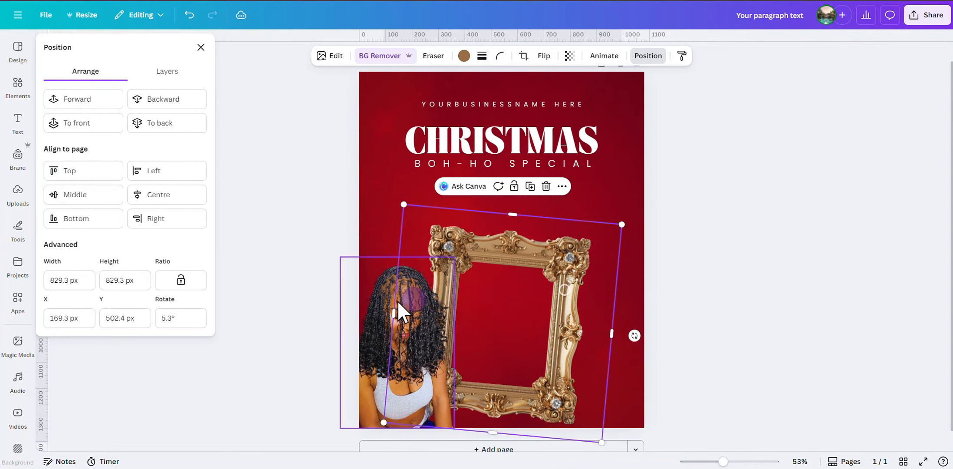
pyautogui.moveTo(381, 305); pyautogui.dragTo(389, 290)
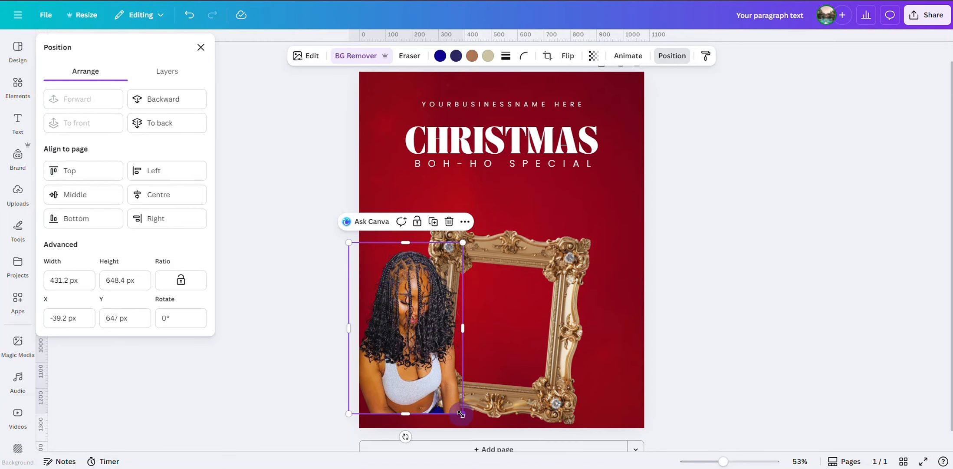
pyautogui.moveTo(461, 414); pyautogui.dragTo(467, 424)
# Step: Shift the gold frame down and further behind the woman, and raise her cut-out slightly above the flyer's lower edge
pyautogui.moveTo(513, 383); pyautogui.dragTo(499, 393)
pyautogui.click(368, 344)
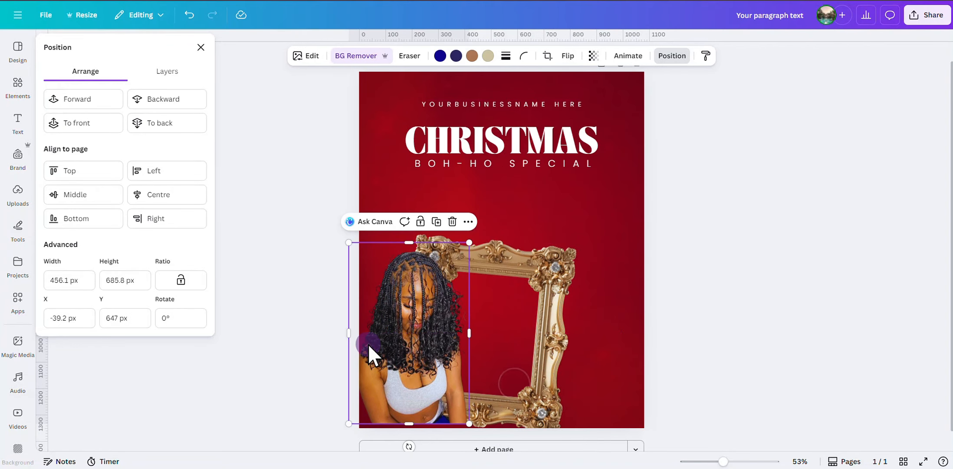
pyautogui.moveTo(367, 344); pyautogui.dragTo(372, 319)
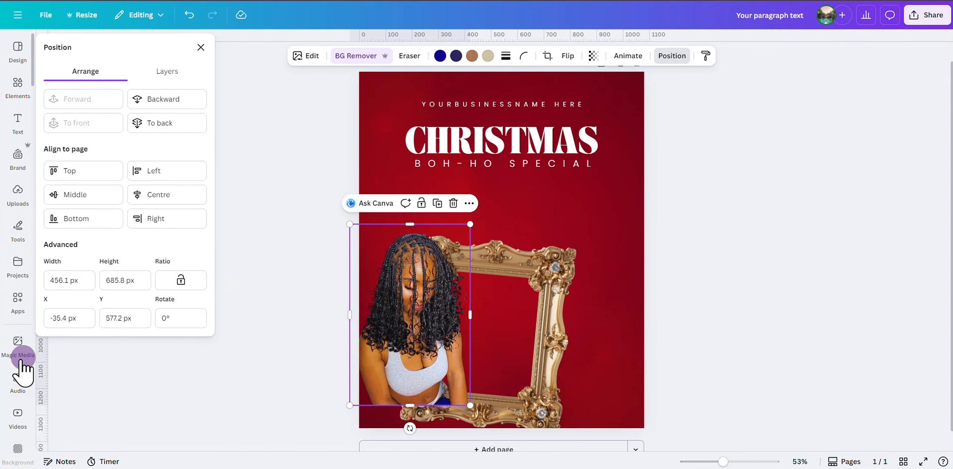
# Step: Search the apps for BLEND and open Image Blender for the selected woman's cut-out
pyautogui.click(17, 313)
pyautogui.click(125, 44)
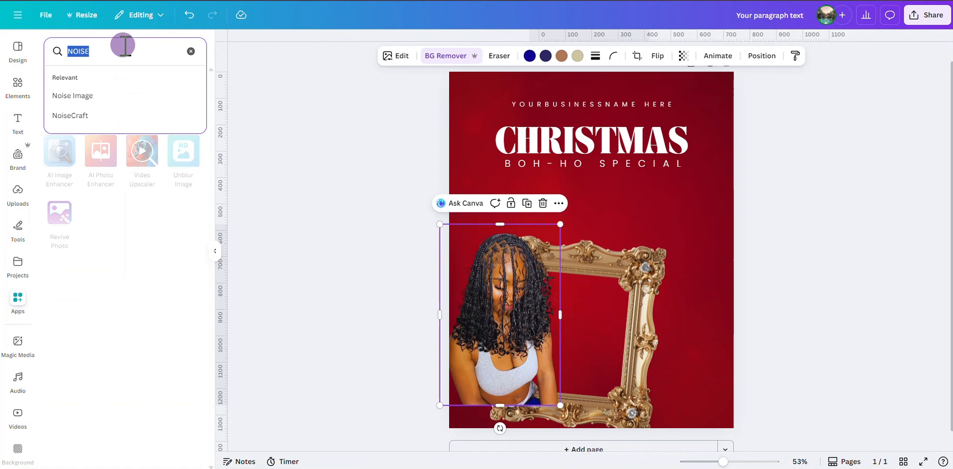
pyautogui.write('BLEND')
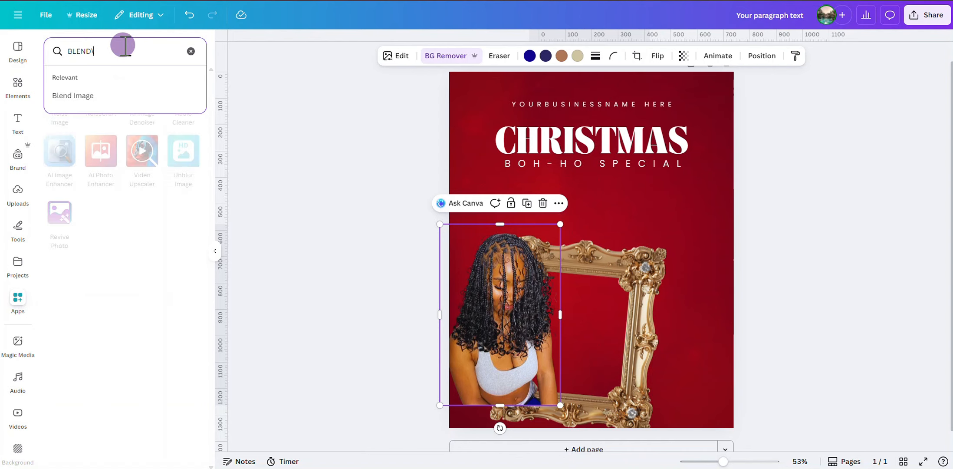
pyautogui.press('Return')
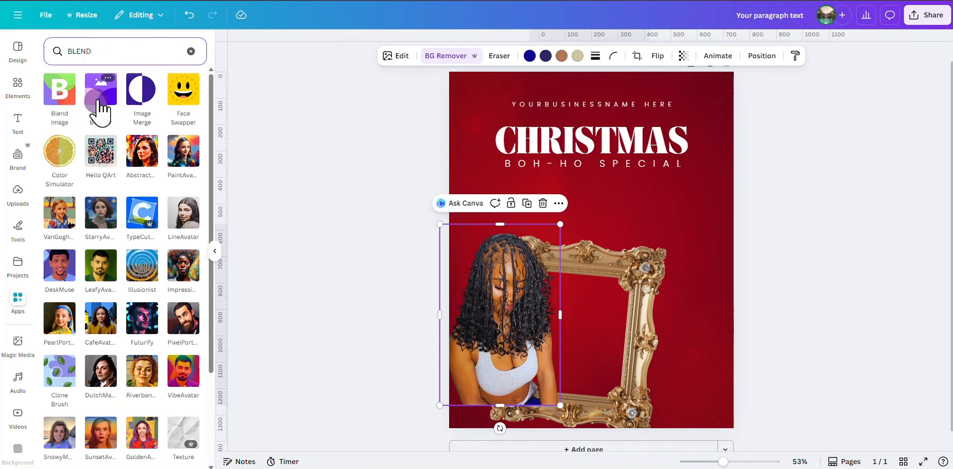
pyautogui.click(100, 97)
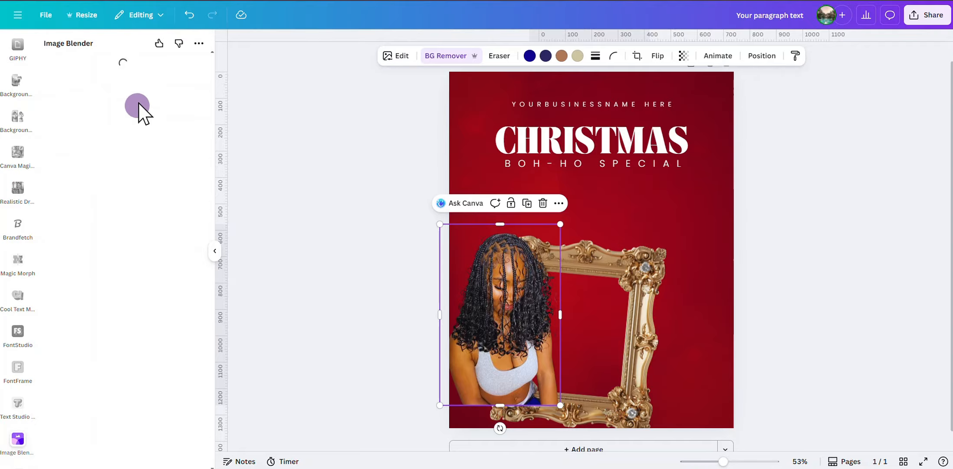
# Step: Try fading the woman's lower body with a Linear blend at strength 50, shift her down, and undo both changes
pyautogui.click(72, 125)
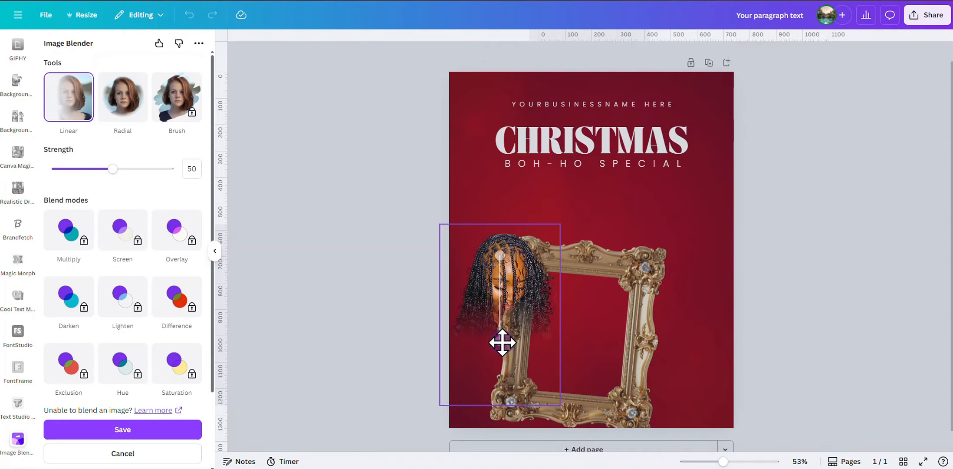
pyautogui.moveTo(502, 343); pyautogui.dragTo(502, 387)
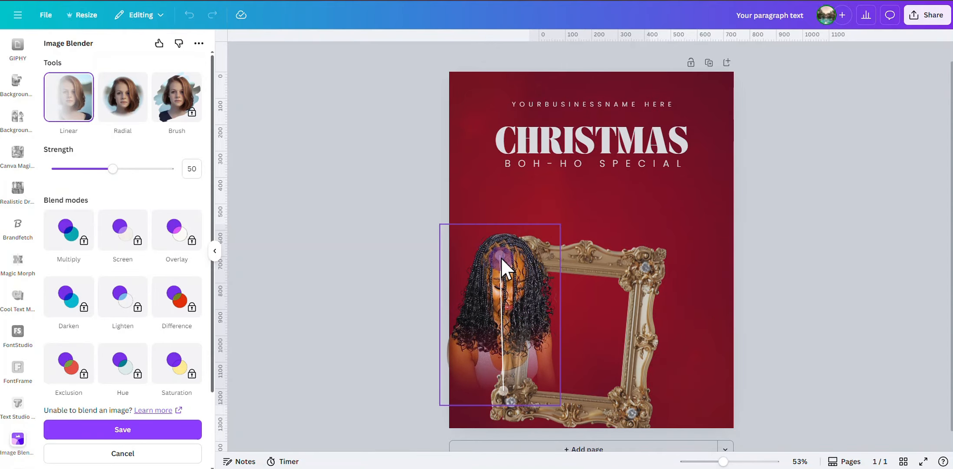
pyautogui.click(170, 429)
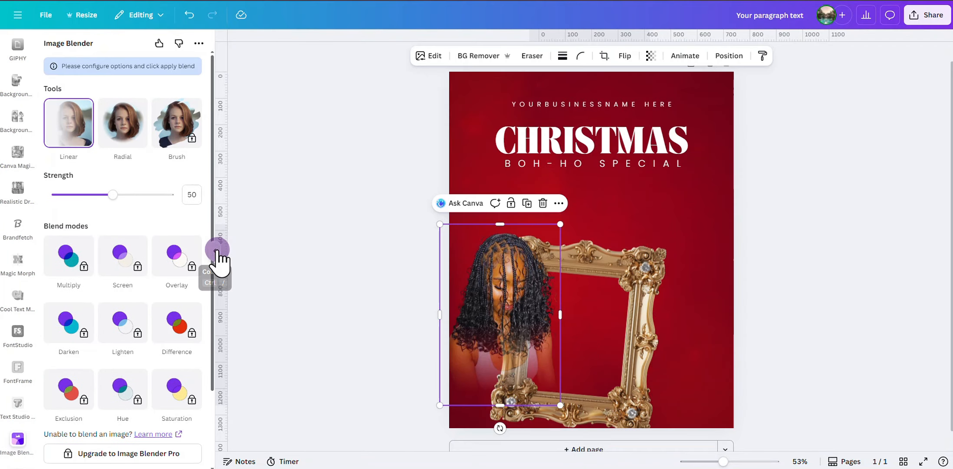
pyautogui.click(214, 251)
pyautogui.moveTo(431, 320); pyautogui.dragTo(428, 341)
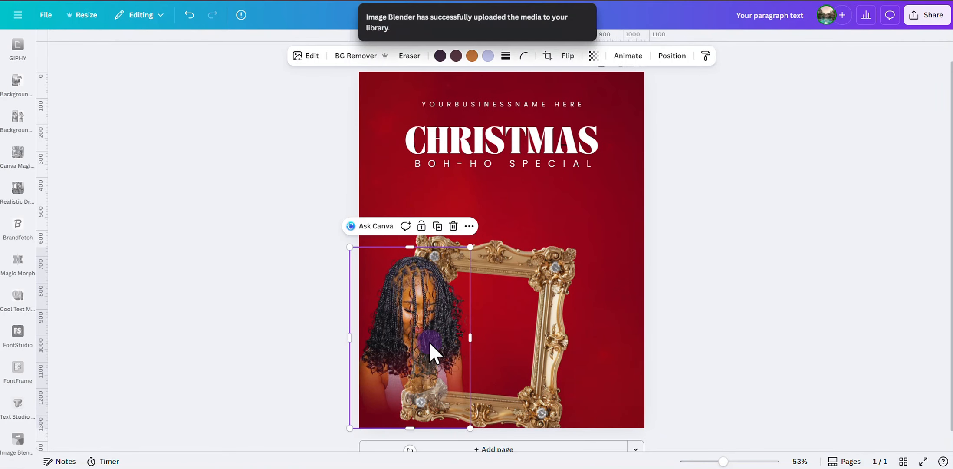
pyautogui.click(188, 15)
pyautogui.click(188, 15)
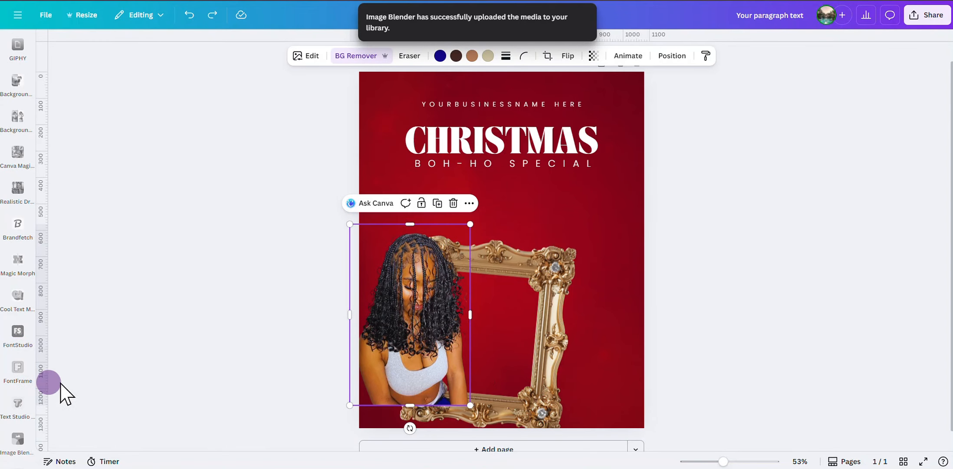
# Step: Fade the lower end of the woman's cut-out with a Linear blend at strength 92 and save the result
pyautogui.click(18, 439)
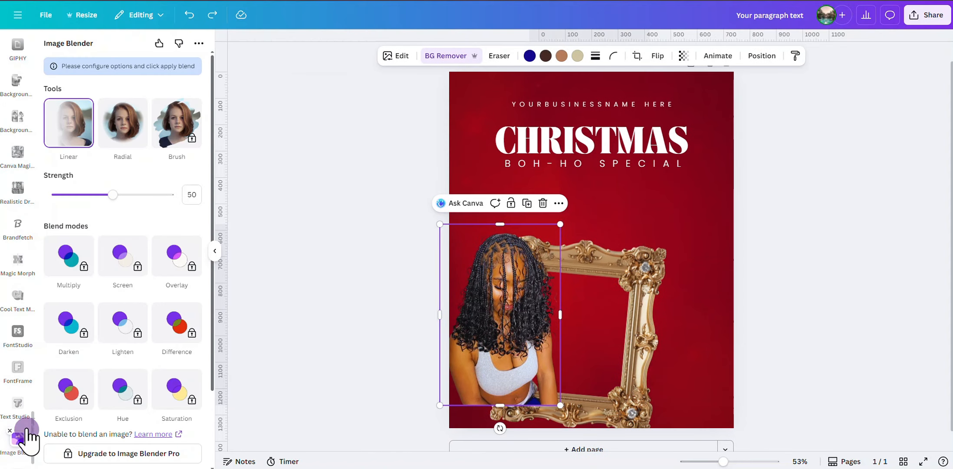
pyautogui.click(74, 130)
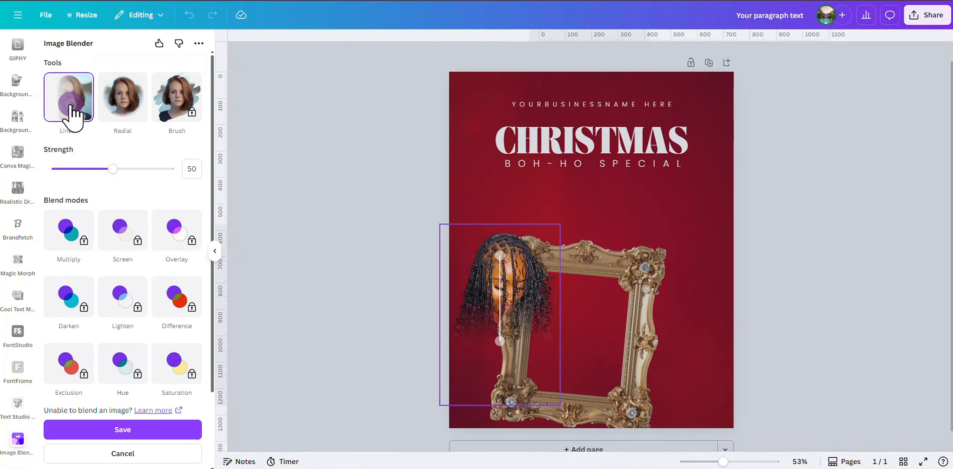
pyautogui.moveTo(500, 341); pyautogui.dragTo(494, 391)
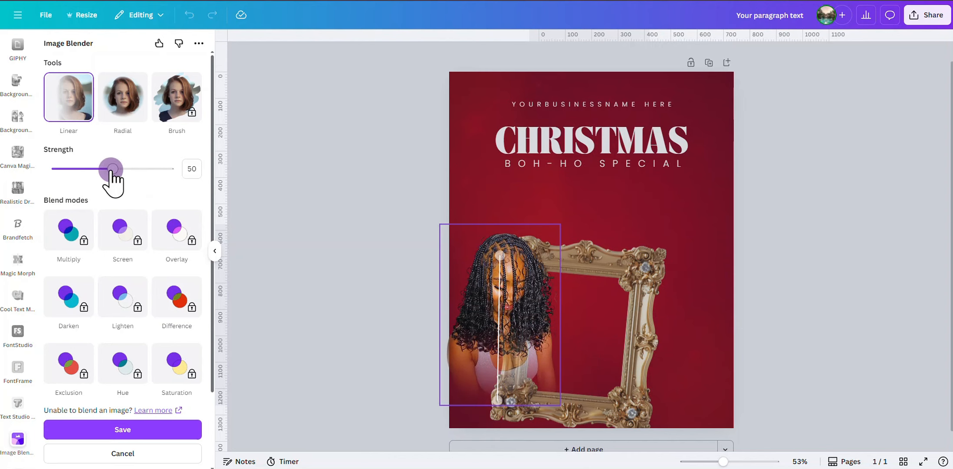
pyautogui.moveTo(111, 171); pyautogui.dragTo(160, 169)
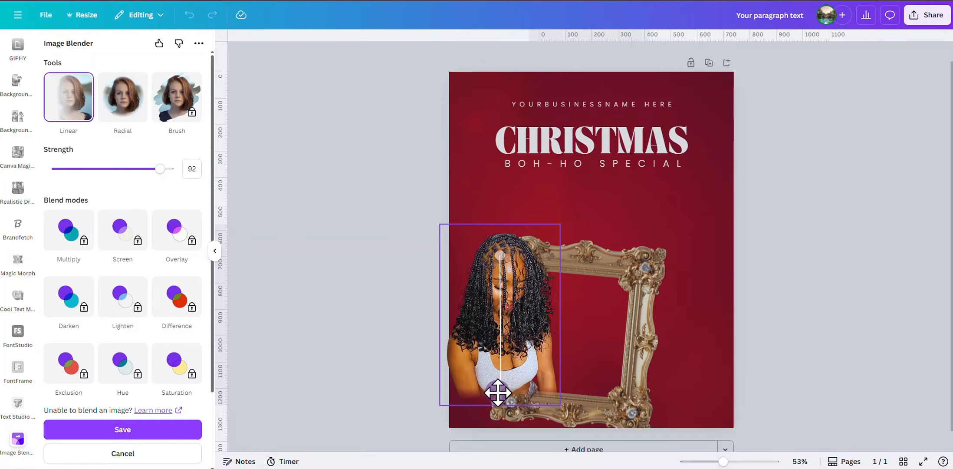
pyautogui.click(170, 431)
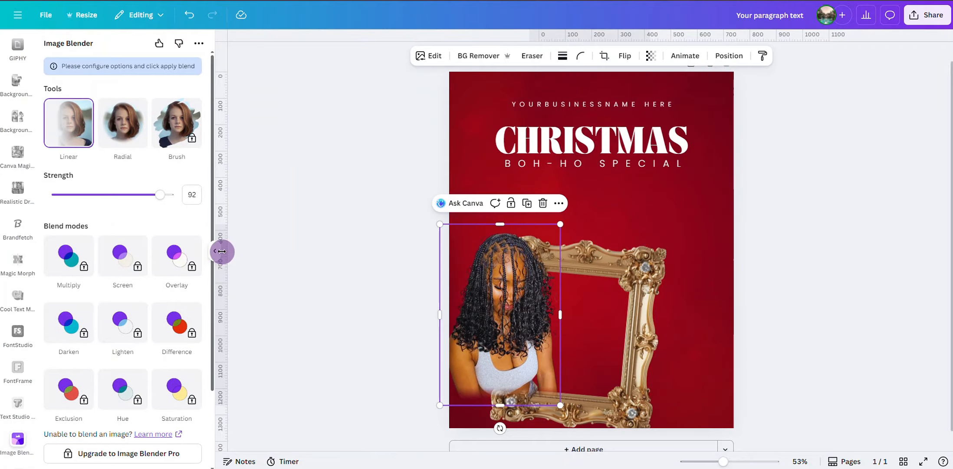
# Step: Lower the faded woman's cut-out to the flyer's bottom edge, keeping the red background in its original position
pyautogui.click(214, 251)
pyautogui.click(608, 340)
pyautogui.moveTo(426, 346); pyautogui.dragTo(428, 385)
pyautogui.click(189, 16)
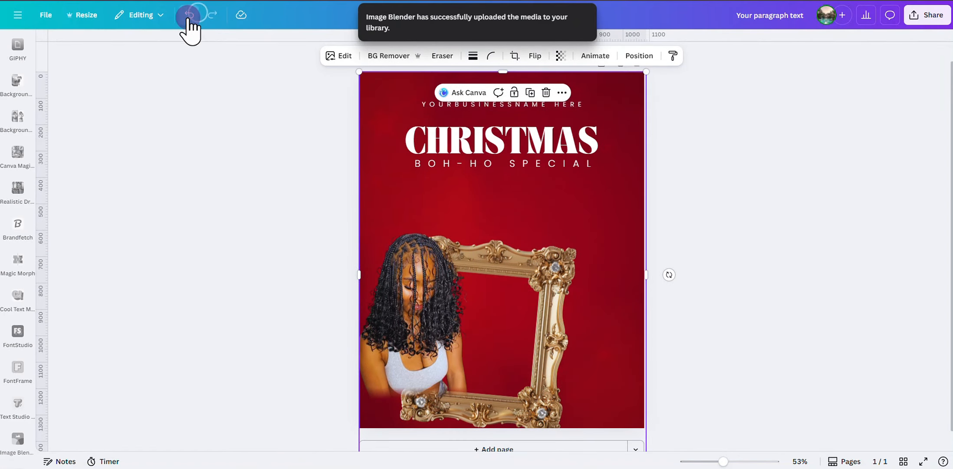
pyautogui.click(707, 213)
pyautogui.moveTo(414, 342); pyautogui.dragTo(414, 363)
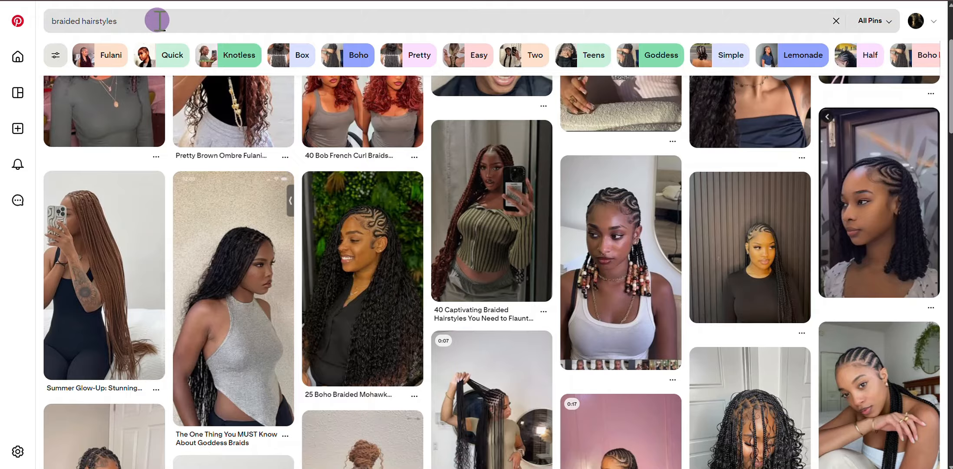
# Step: Switch to Pinterest and change the search to "BOHO braided hairstyles"
pyautogui.click(81, 21)
pyautogui.click(51, 20)
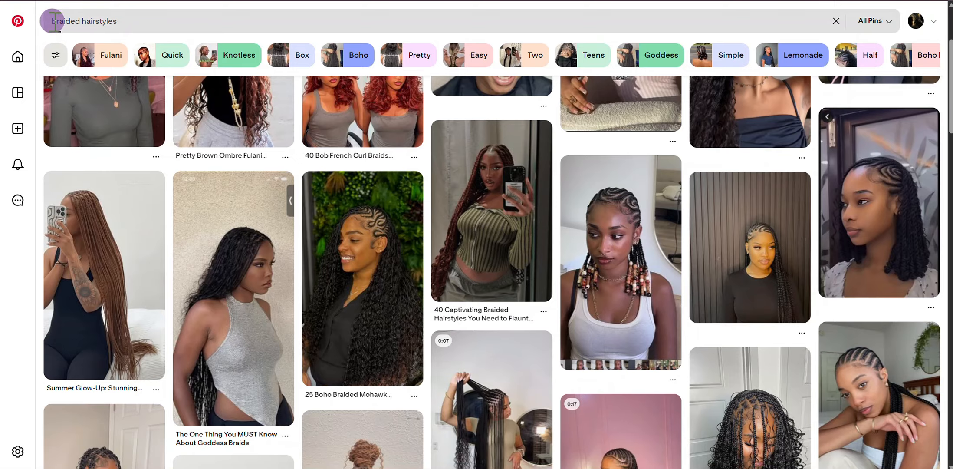
pyautogui.click(69, 21)
pyautogui.write('BOH')
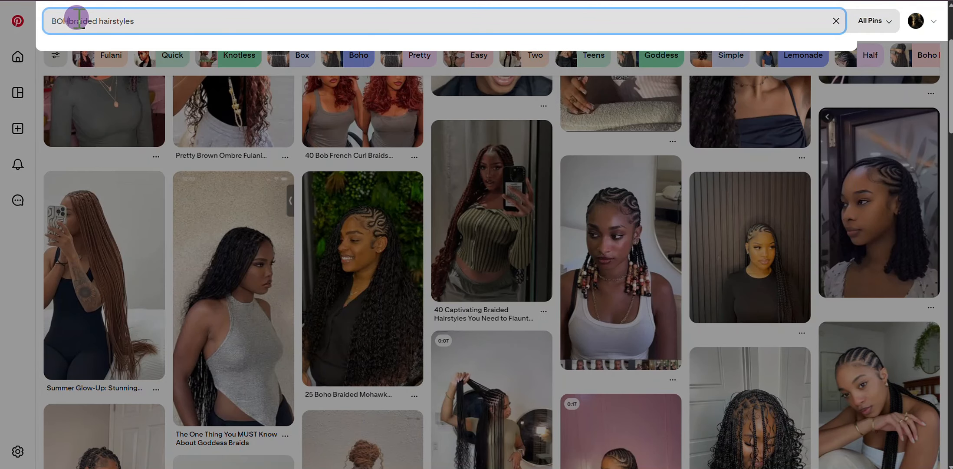
pyautogui.write('O')
pyautogui.press('Return')
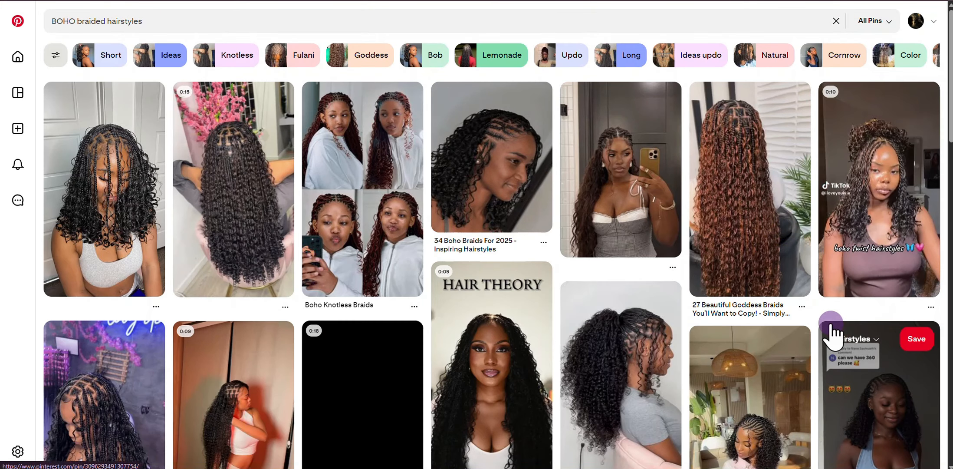
# Step: Take the Boho Knotless Bob photo of the woman in glasses from the results and place it on the Canva flyer
pyautogui.scroll(-2, 831, 335)
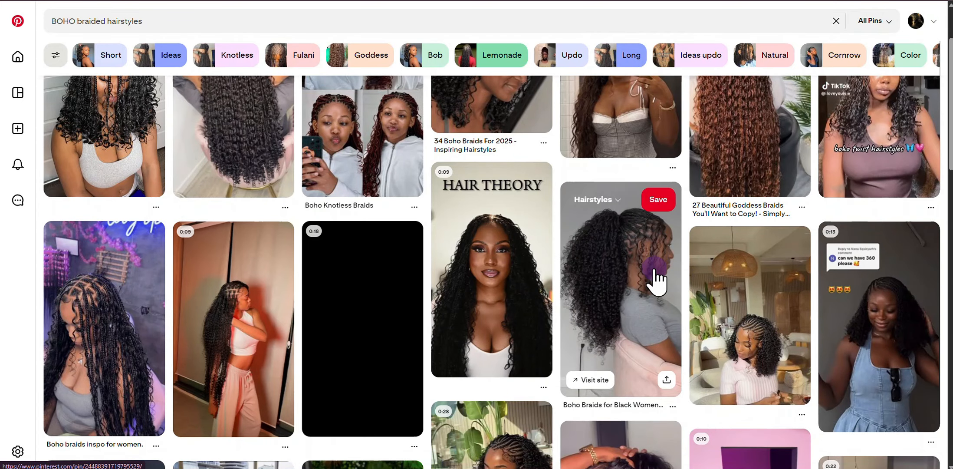
pyautogui.scroll(-5, 655, 279)
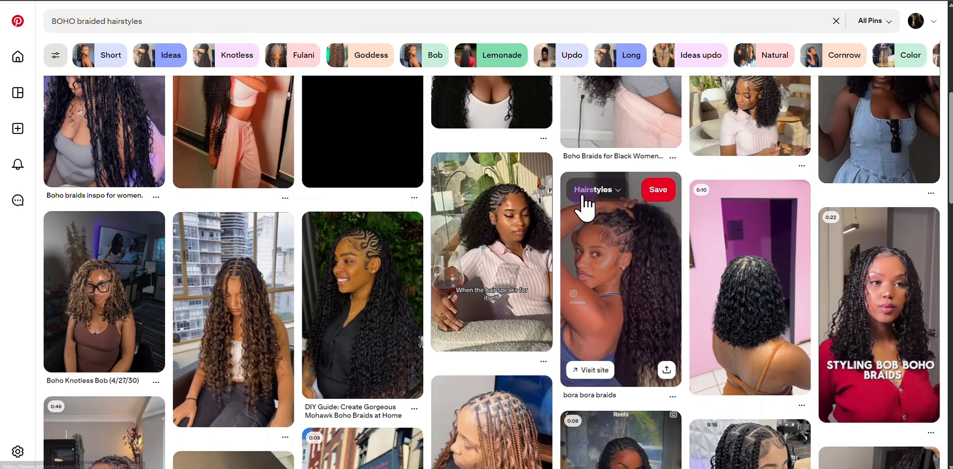
pyautogui.click(146, 285)
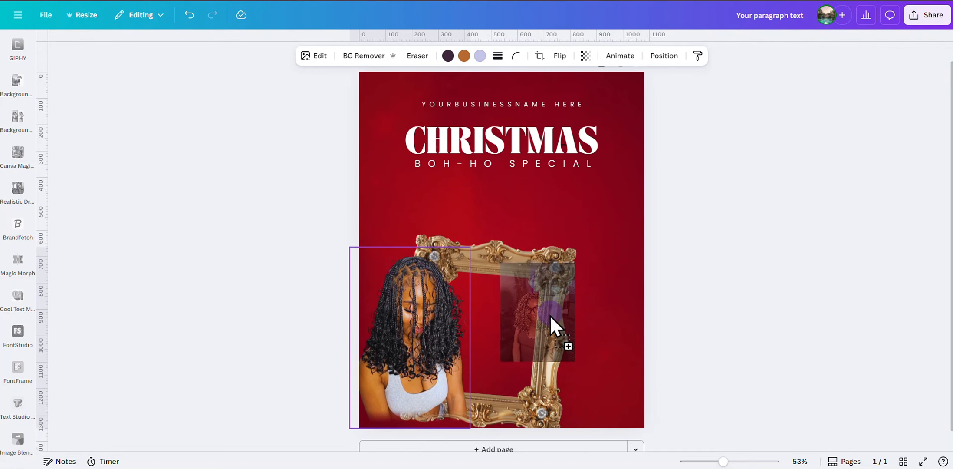
pyautogui.moveTo(551, 315); pyautogui.dragTo(609, 360)
# Step: Shift the new photo slightly down and remove its background
pyautogui.click(429, 305)
pyautogui.click(697, 56)
pyautogui.click(560, 264)
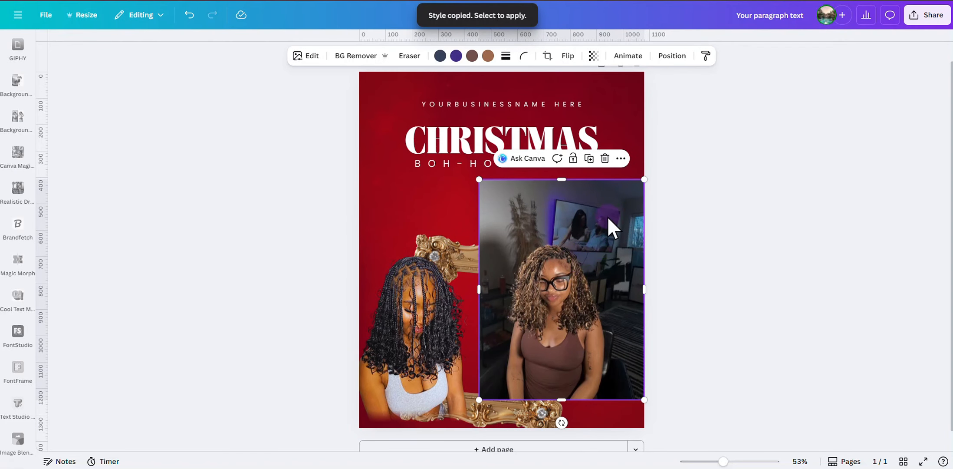
pyautogui.moveTo(607, 216); pyautogui.dragTo(597, 236)
pyautogui.click(356, 55)
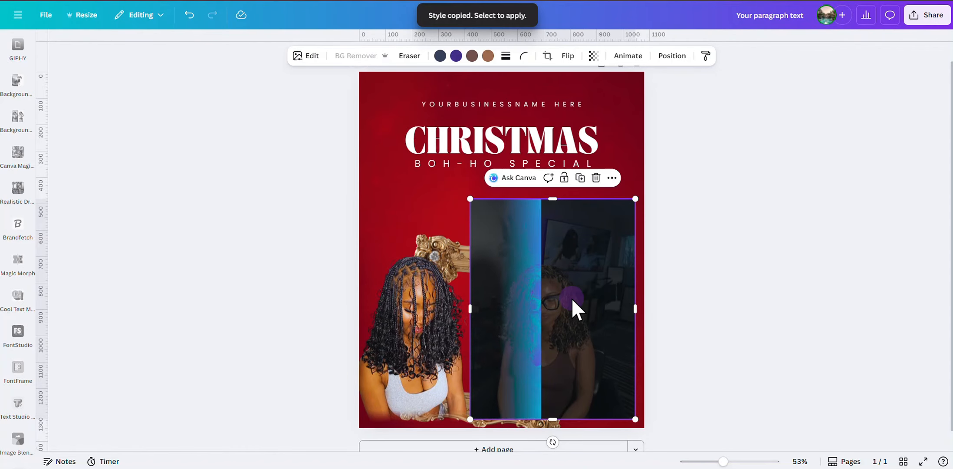
# Step: Enlarge the cut-out of the woman in glasses and place it opposite the first woman, along the flyer's lower edge
pyautogui.moveTo(572, 300); pyautogui.dragTo(604, 315)
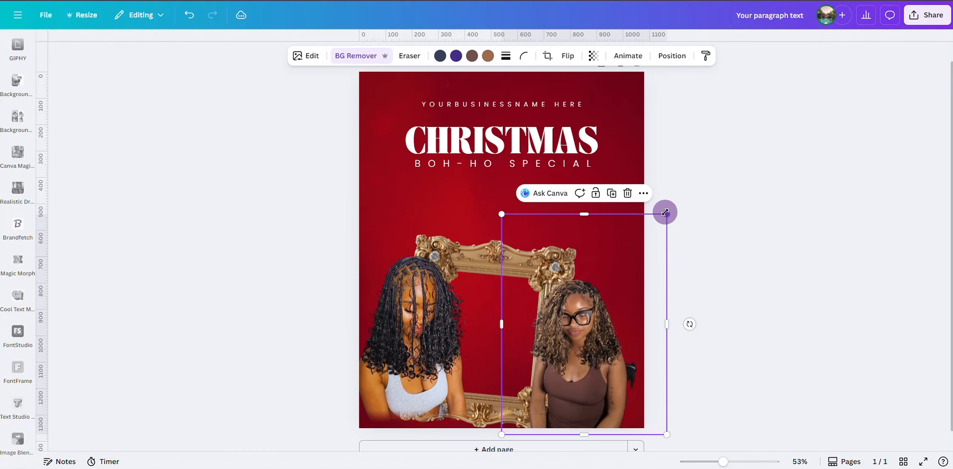
pyautogui.moveTo(665, 212); pyautogui.dragTo(701, 164)
pyautogui.moveTo(636, 260); pyautogui.dragTo(619, 265)
# Step: Fade the lower end of the woman in glasses with a Linear blend at strength 90 and save the result
pyautogui.click(415, 303)
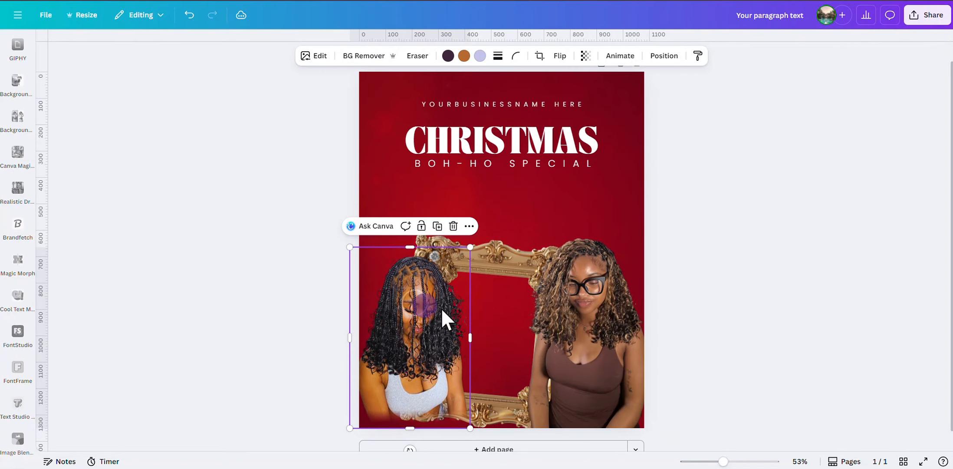
pyautogui.click(500, 302)
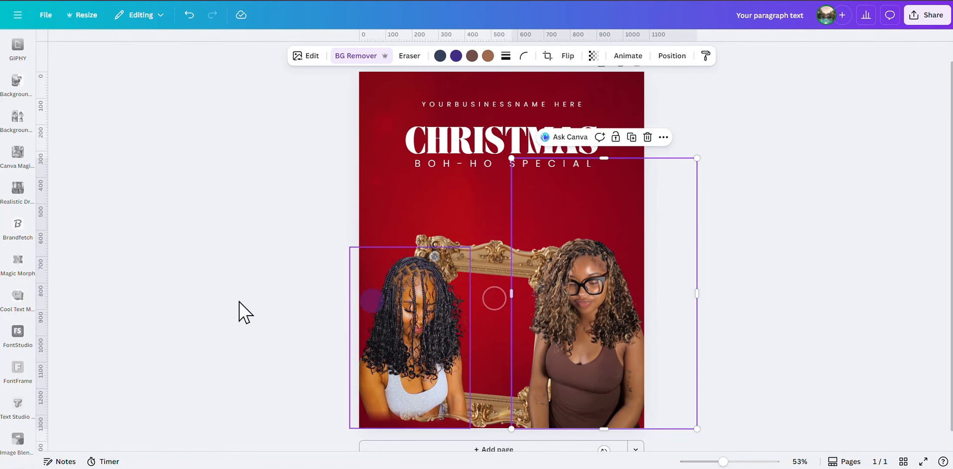
pyautogui.click(20, 437)
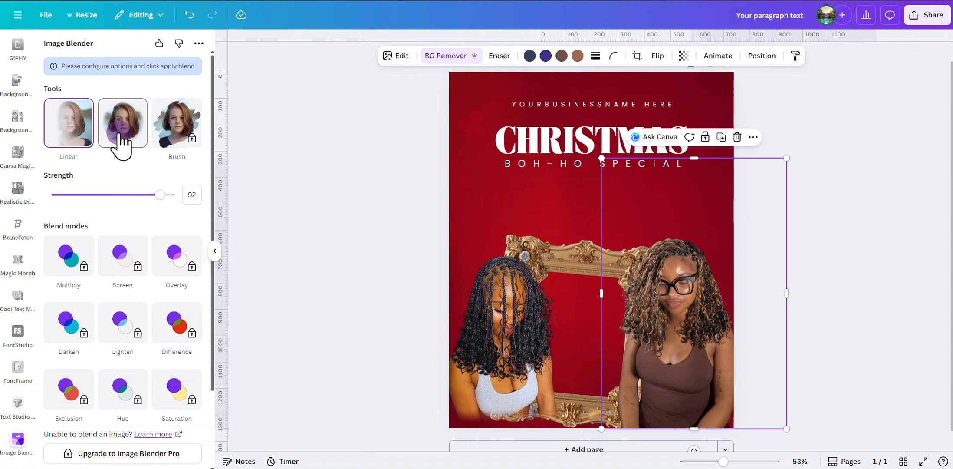
pyautogui.click(115, 123)
pyautogui.click(83, 126)
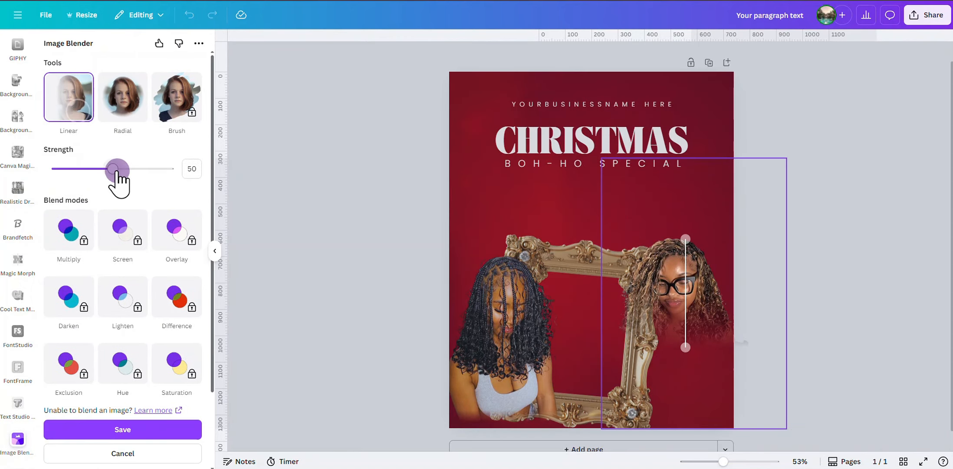
pyautogui.moveTo(117, 169); pyautogui.dragTo(136, 169)
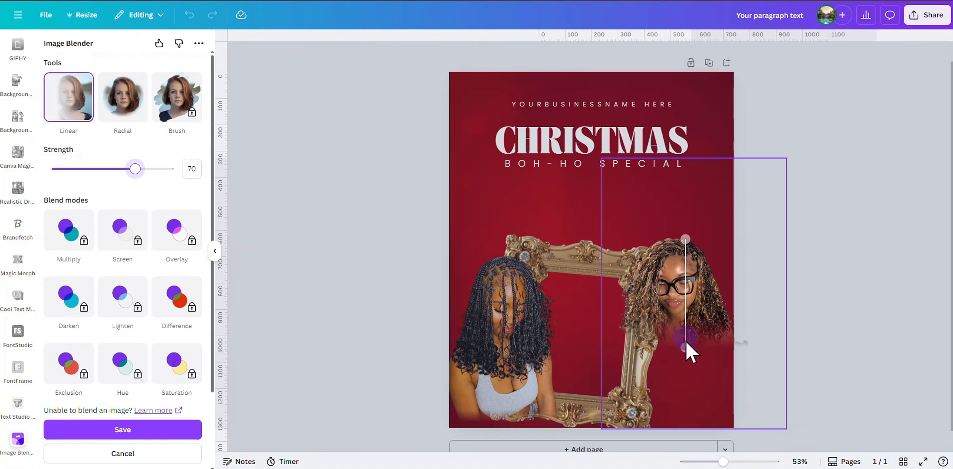
pyautogui.moveTo(686, 344); pyautogui.dragTo(686, 404)
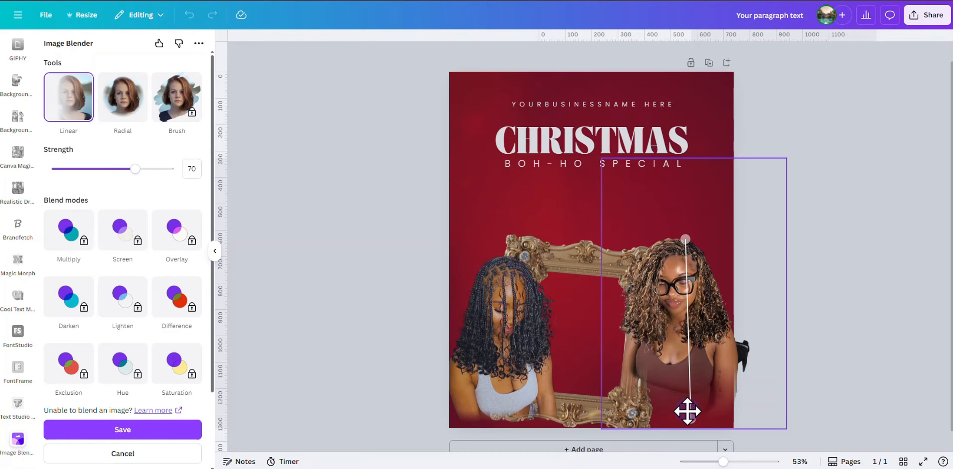
pyautogui.moveTo(135, 169); pyautogui.dragTo(157, 169)
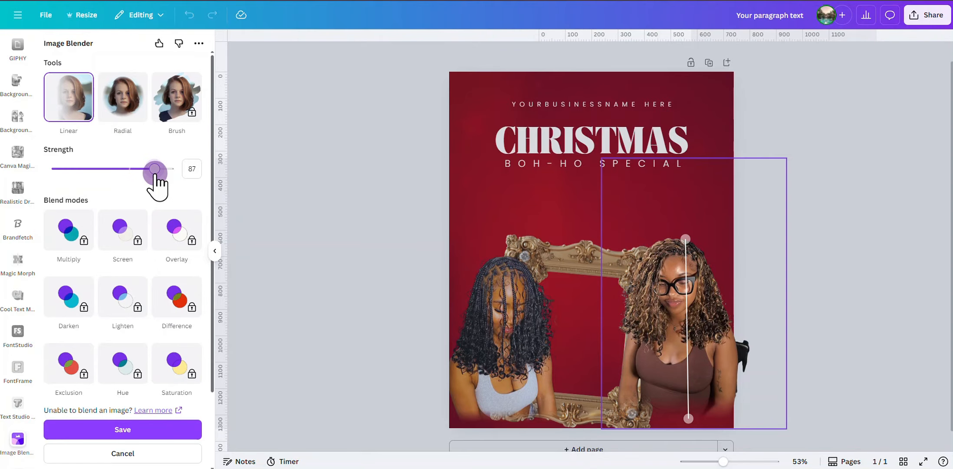
pyautogui.click(180, 430)
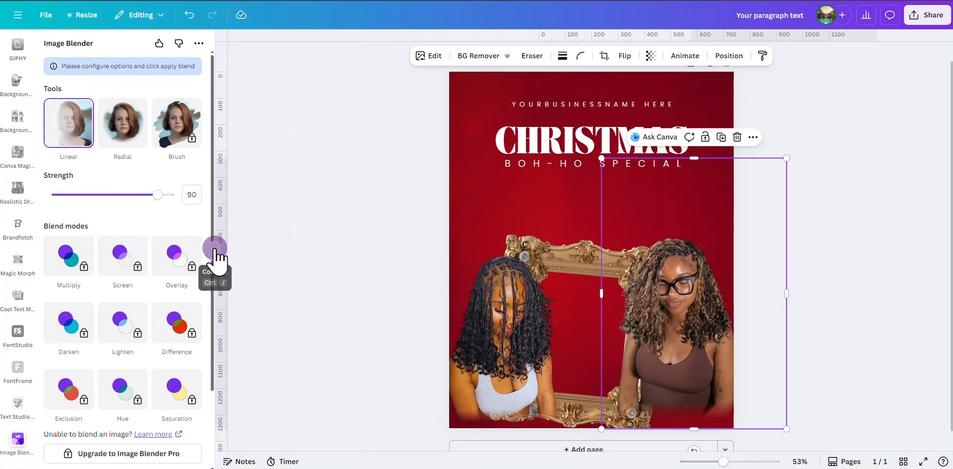
# Step: Try to erase the black chair remnant beside the arm of the woman in glasses with the Magic Eraser's Brush, and reset the edit
pyautogui.click(214, 248)
pyautogui.moveTo(589, 273); pyautogui.dragTo(548, 255)
pyautogui.click(621, 342)
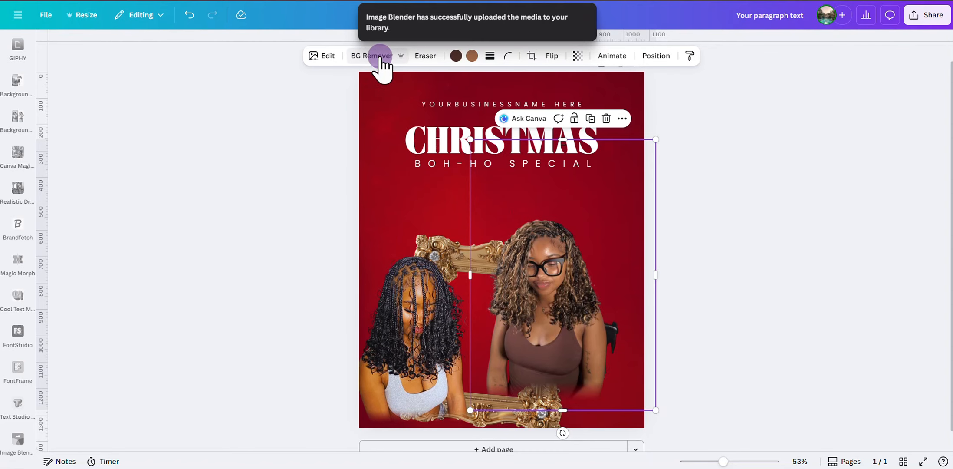
pyautogui.click(420, 55)
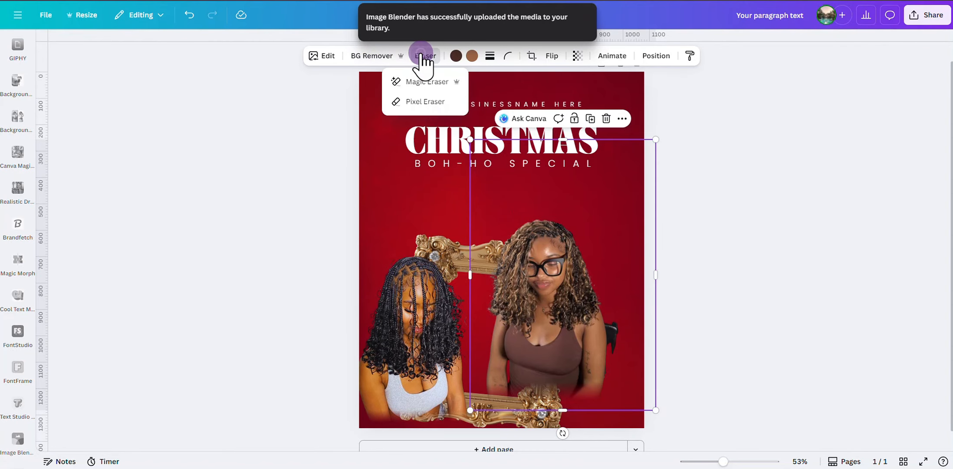
pyautogui.click(426, 81)
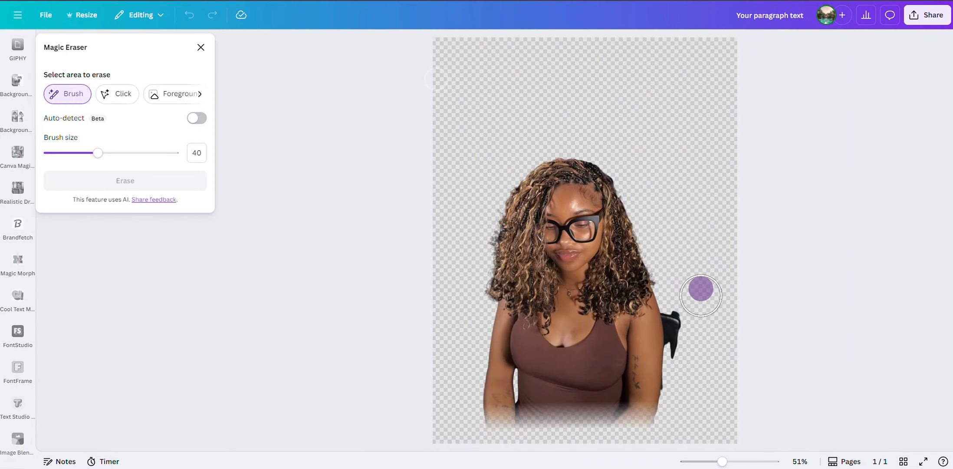
pyautogui.moveTo(689, 344)
pyautogui.mouseDown()
pyautogui.moveTo(678, 312)
pyautogui.moveTo(682, 389)
pyautogui.moveTo(675, 317)
pyautogui.mouseUp()
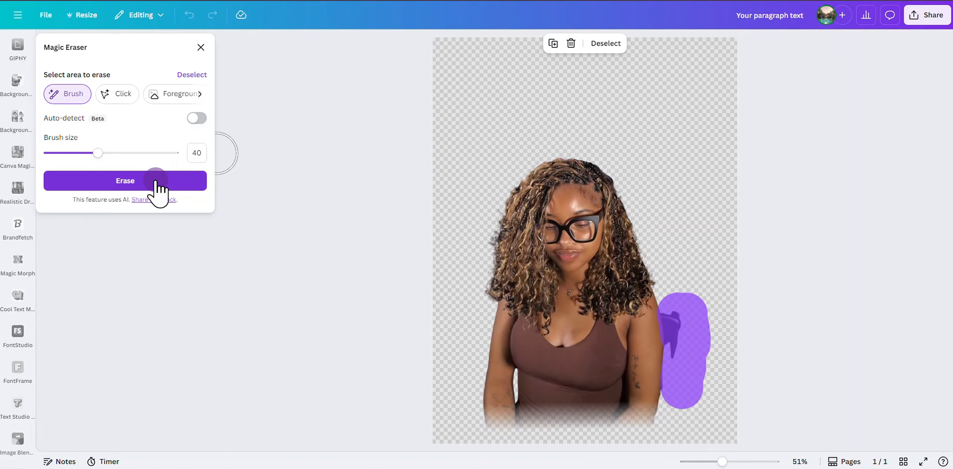
pyautogui.click(157, 182)
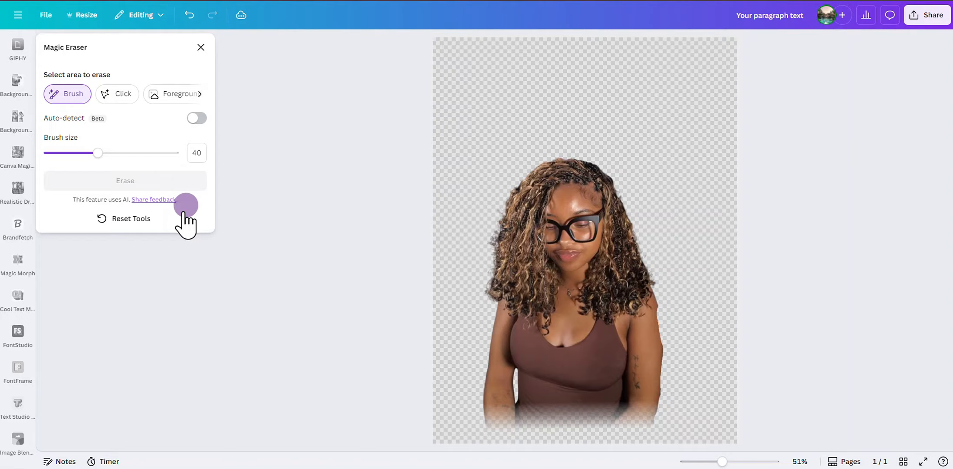
pyautogui.click(150, 217)
pyautogui.click(548, 259)
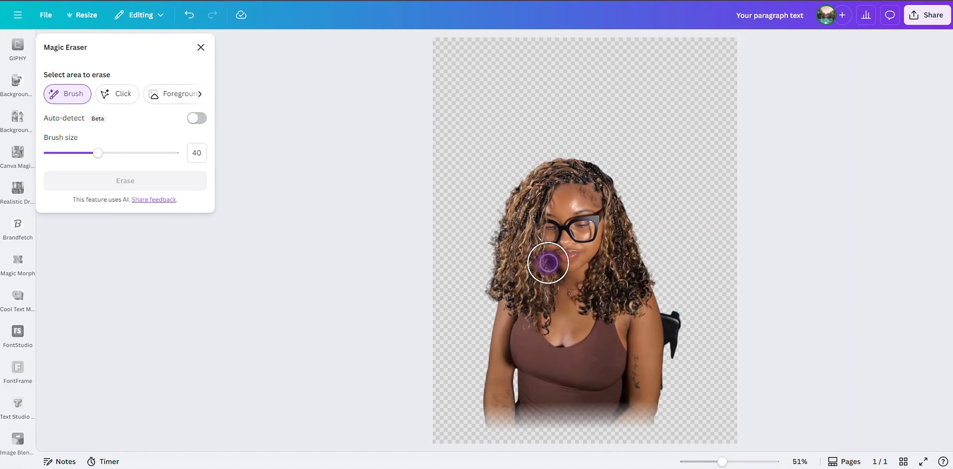
# Step: Try to erase the chair remnant with the Magic Eraser's Click selection, reset the edits and leave the eraser
pyautogui.click(117, 93)
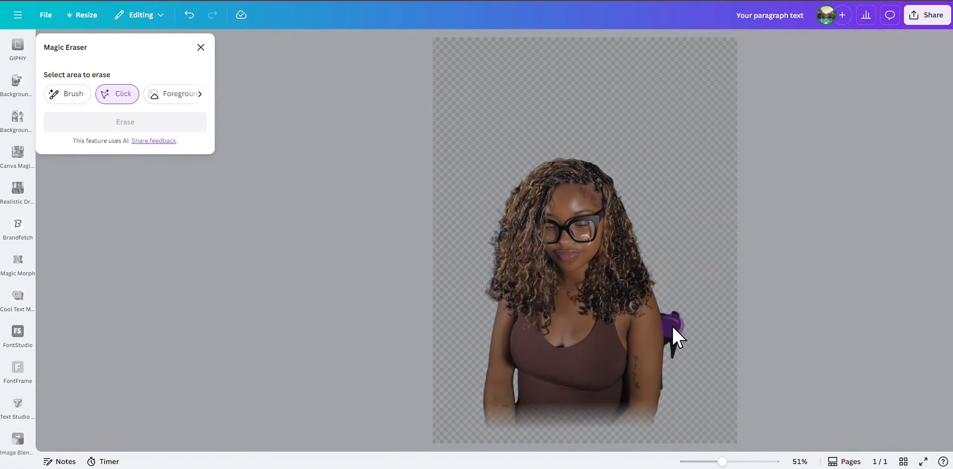
pyautogui.click(671, 326)
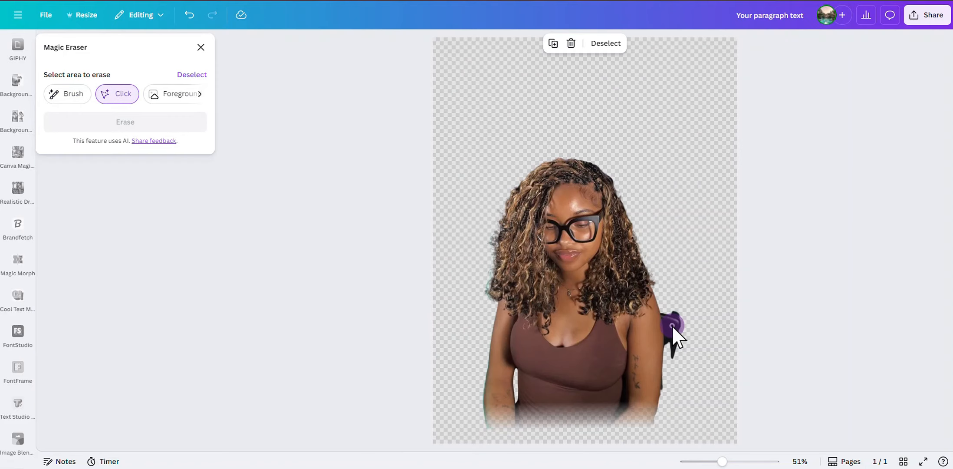
pyautogui.click(200, 120)
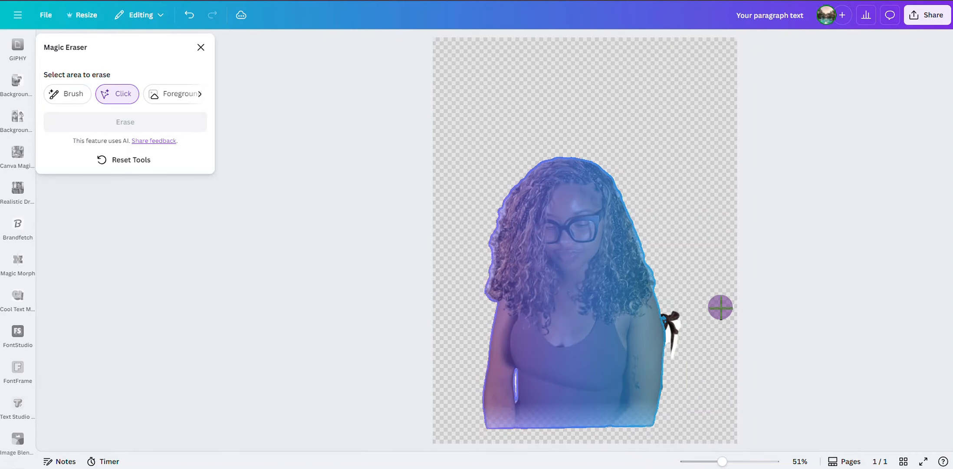
pyautogui.click(155, 159)
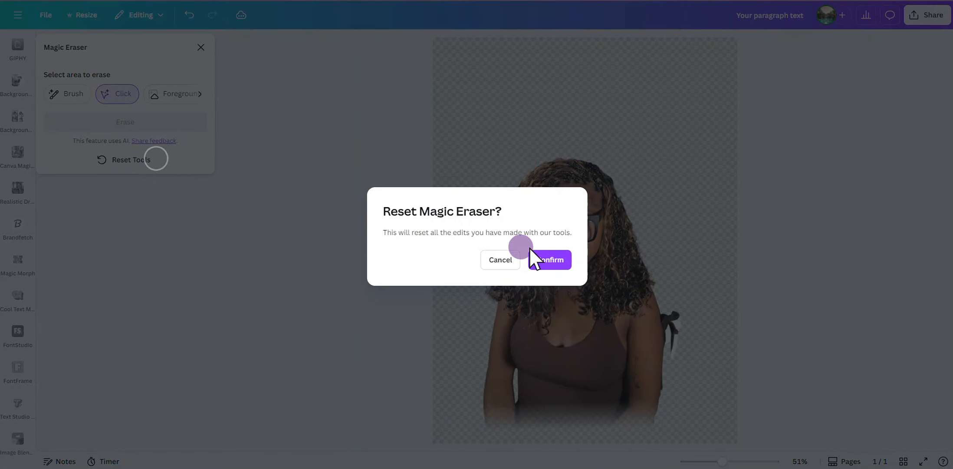
pyautogui.click(560, 261)
pyautogui.click(200, 47)
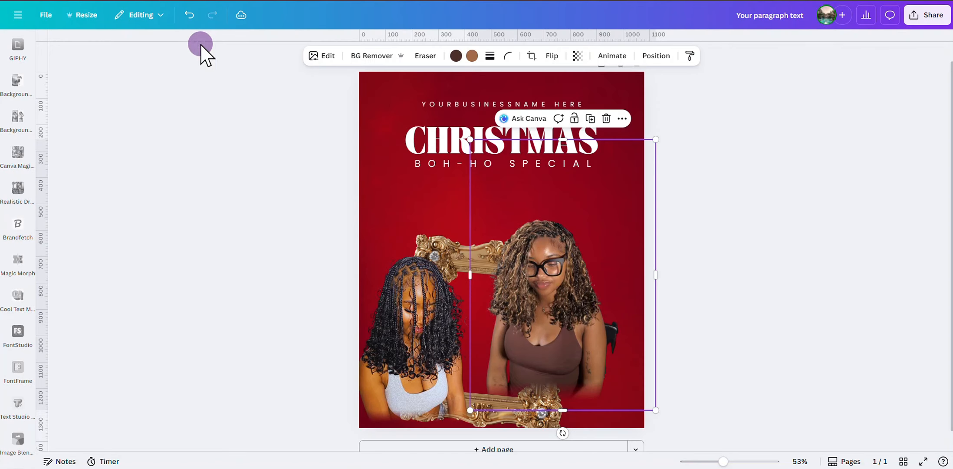
pyautogui.click(322, 54)
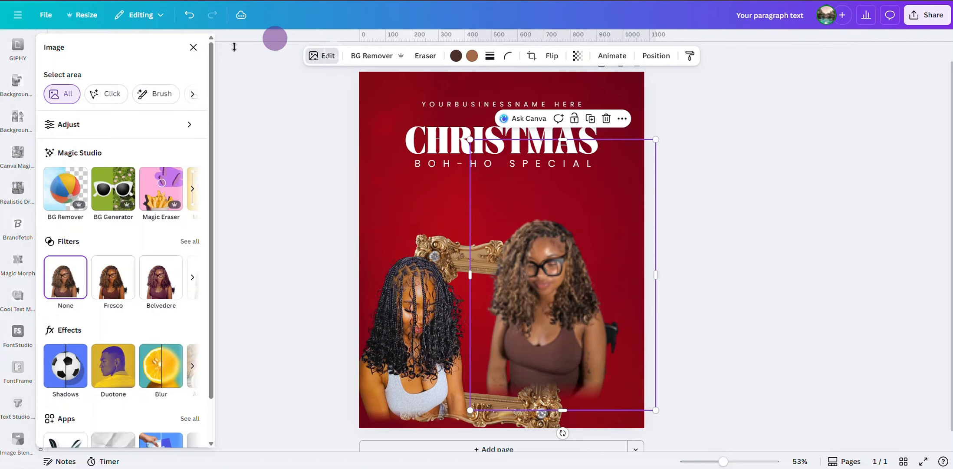
pyautogui.click(192, 188)
pyautogui.click(112, 180)
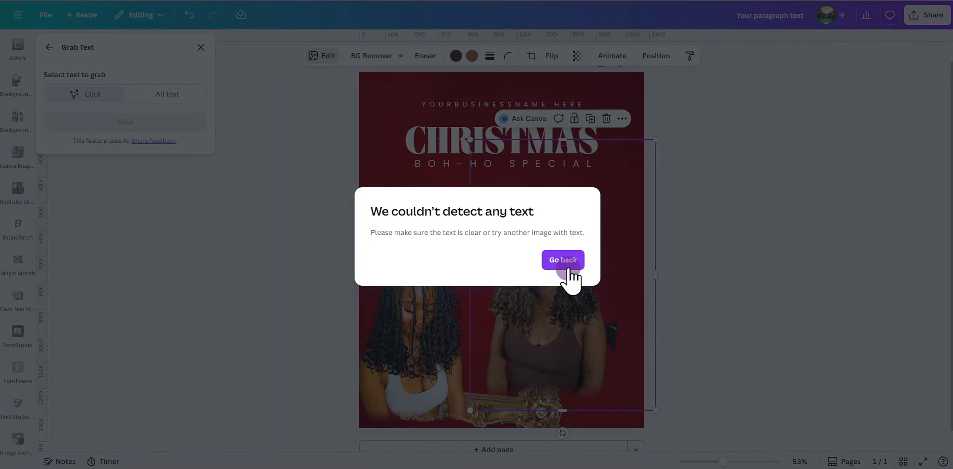
pyautogui.click(564, 262)
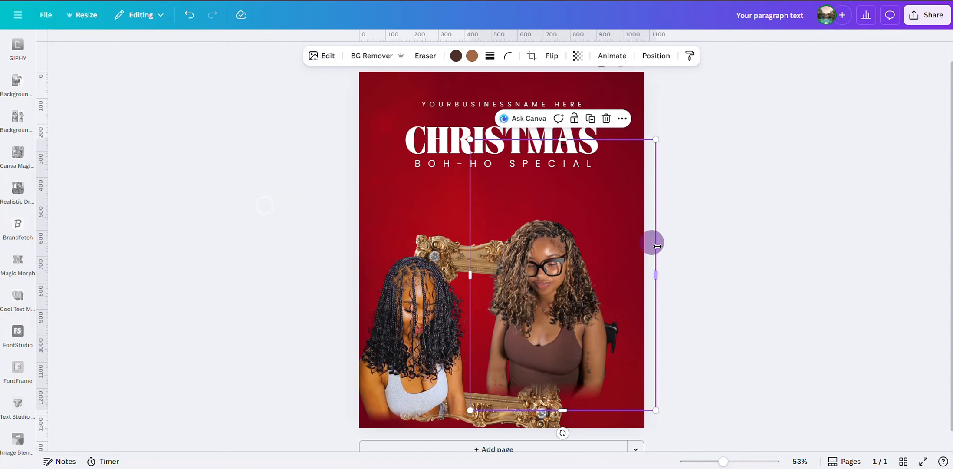
# Step: Move the woman in glasses into the flyer's lower corner with the chair remnant off the page, and apply the Fresco filter at reduced intensity
pyautogui.moveTo(573, 279); pyautogui.dragTo(627, 316)
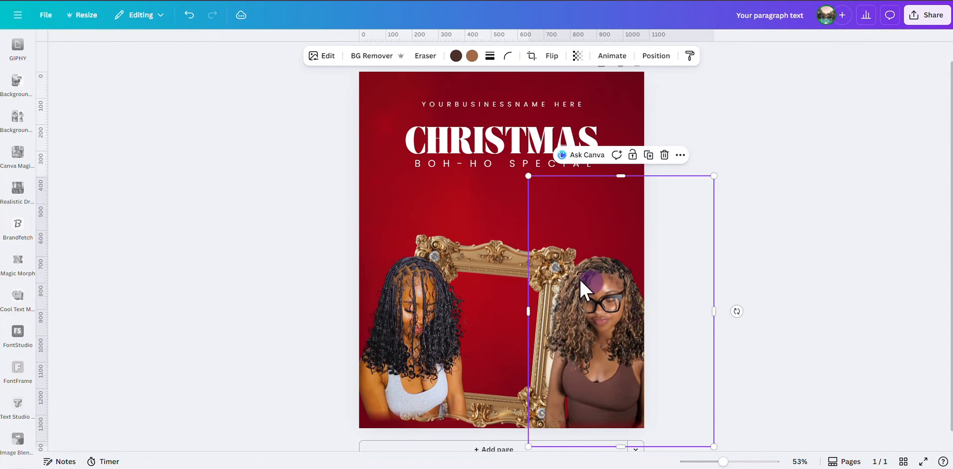
pyautogui.click(323, 55)
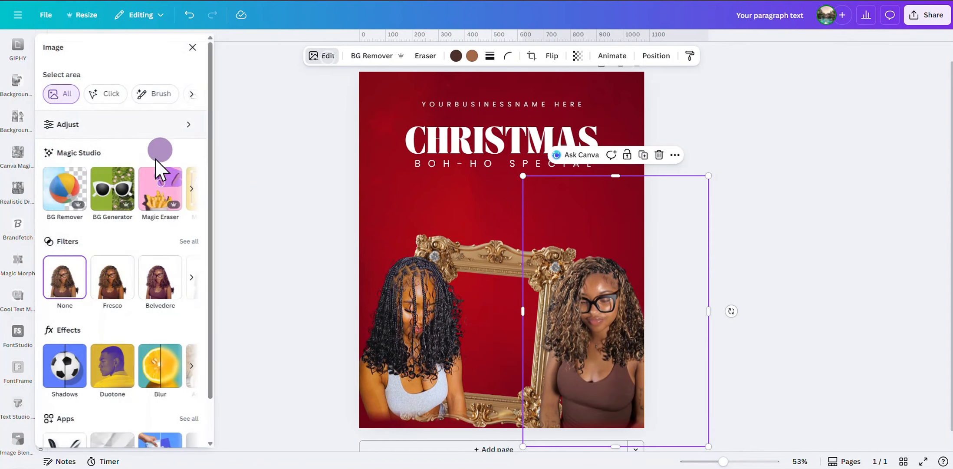
pyautogui.click(112, 273)
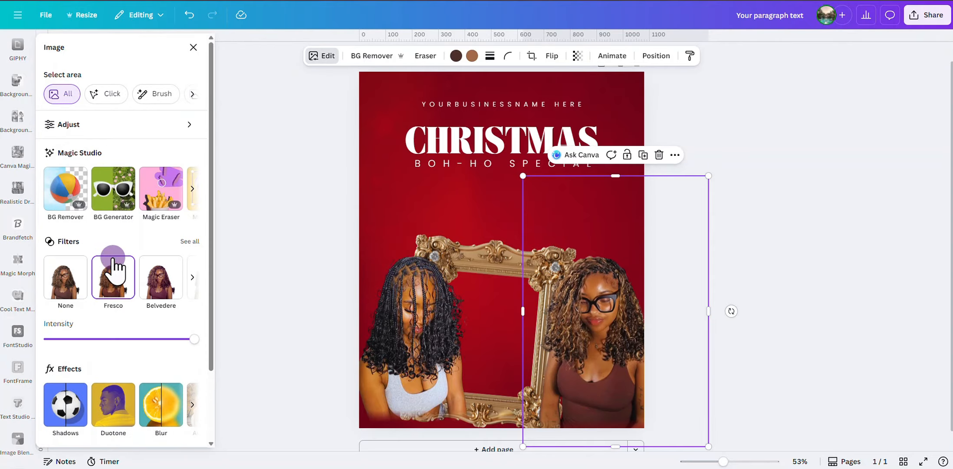
pyautogui.click(195, 339)
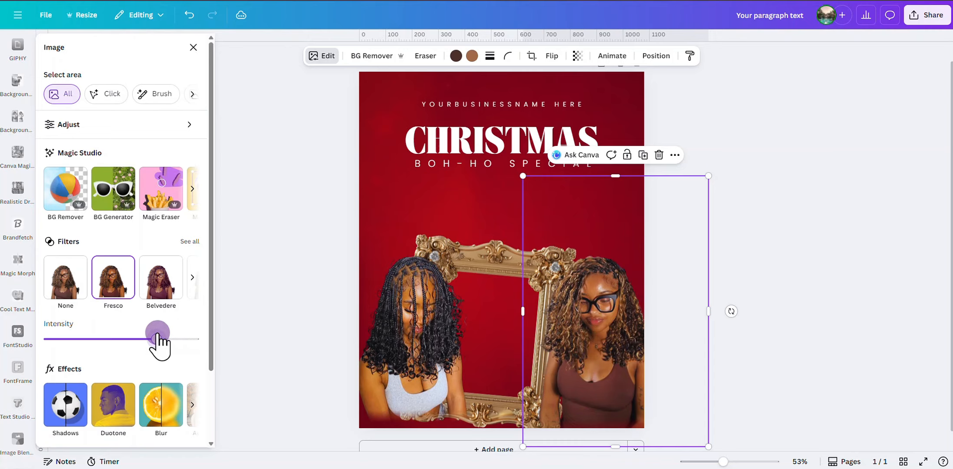
# Step: Adjust the woman in glasses to blacks 19, vibrance 13 and sharpness 36
pyautogui.click(128, 123)
pyautogui.scroll(-10, 212, 198)
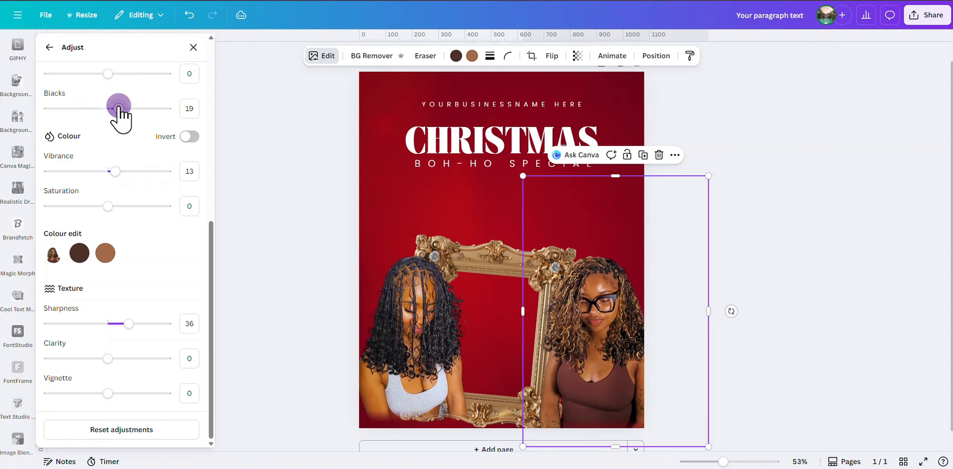
pyautogui.click(269, 197)
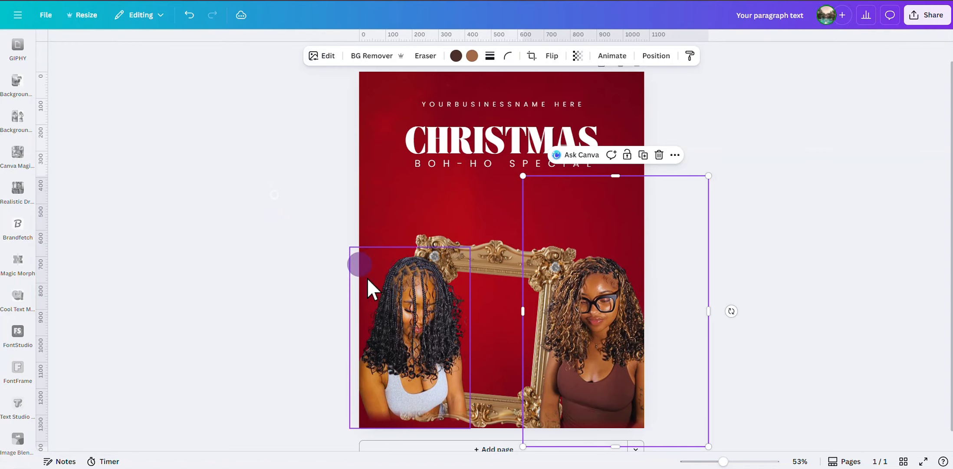
# Step: Shift the woman with black braids slightly down and enlarge her to fill the flyer's lower corner
pyautogui.click(410, 315)
pyautogui.moveTo(410, 316); pyautogui.dragTo(410, 324)
pyautogui.click(360, 274)
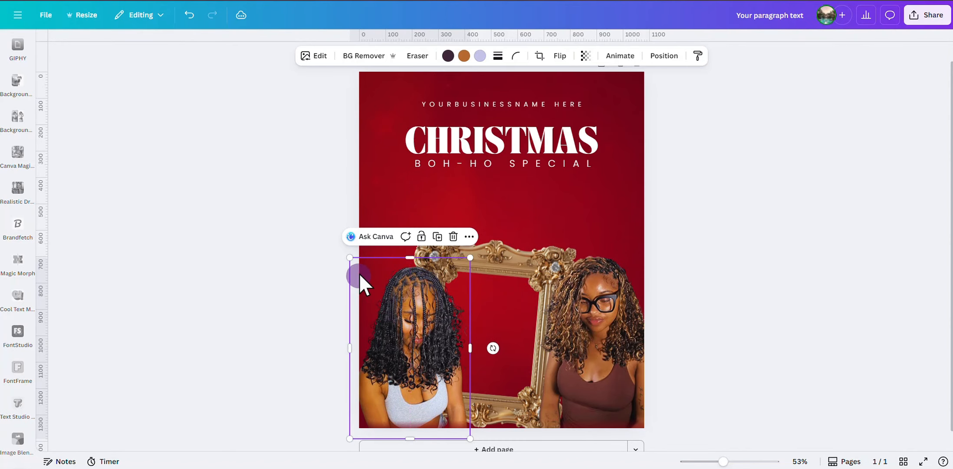
pyautogui.moveTo(352, 258); pyautogui.dragTo(329, 241)
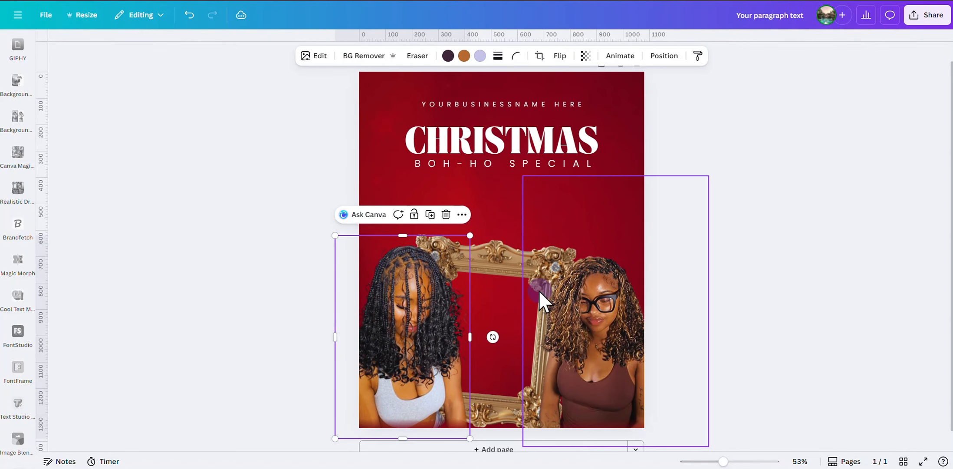
# Step: Tilt the gold frame slightly counterclockwise, enlarge it and centre it higher behind the two women
pyautogui.click(507, 263)
pyautogui.moveTo(620, 345); pyautogui.dragTo(630, 327)
pyautogui.moveTo(528, 263); pyautogui.dragTo(542, 271)
pyautogui.moveTo(601, 223); pyautogui.dragTo(620, 182)
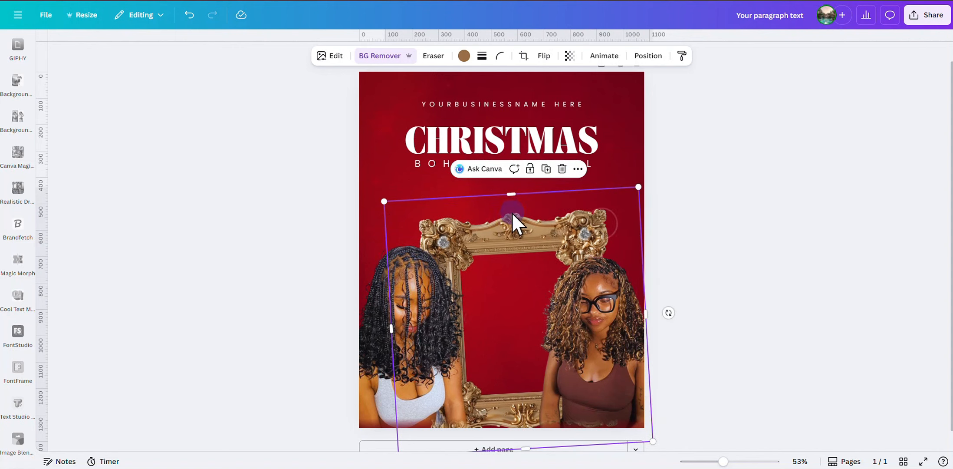
pyautogui.moveTo(512, 212); pyautogui.dragTo(493, 220)
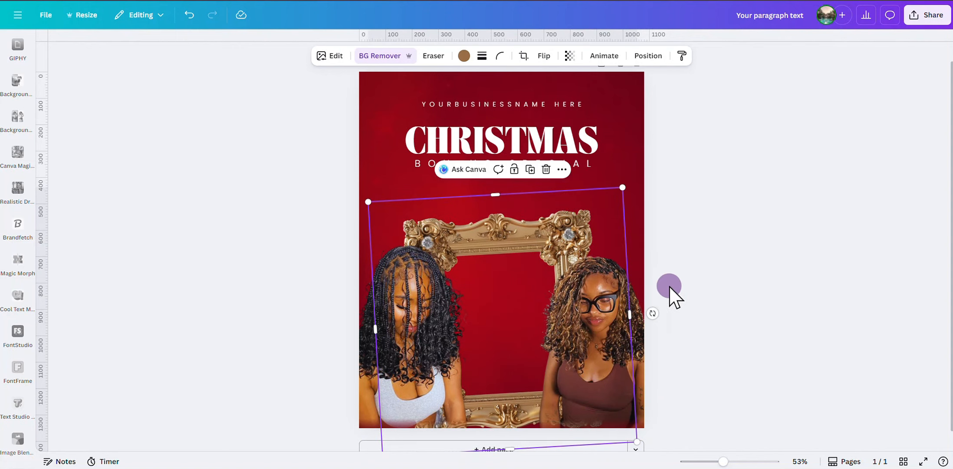
pyautogui.moveTo(655, 310); pyautogui.dragTo(654, 313)
pyautogui.moveTo(582, 219); pyautogui.dragTo(584, 214)
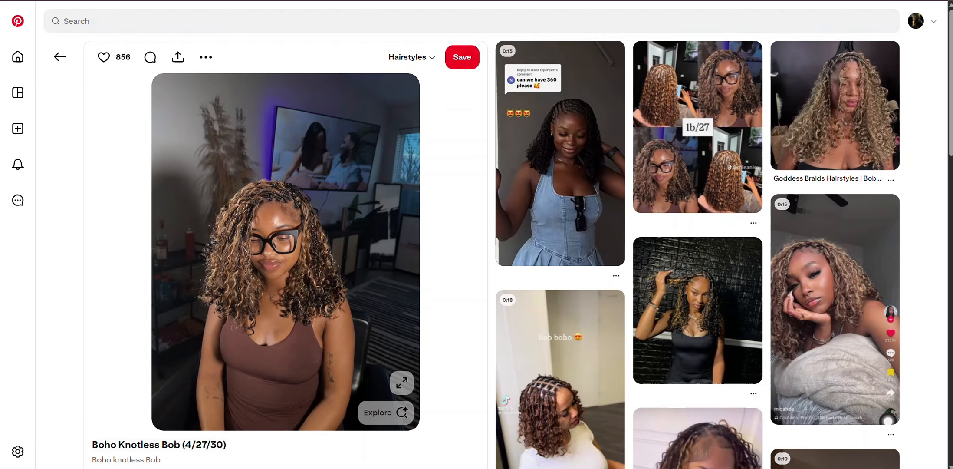
# Step: Browse the related hairstyle pins on Pinterest and open the photo of the woman with long black curls in a black V-neck top
pyautogui.scroll(-5, 745, 299)
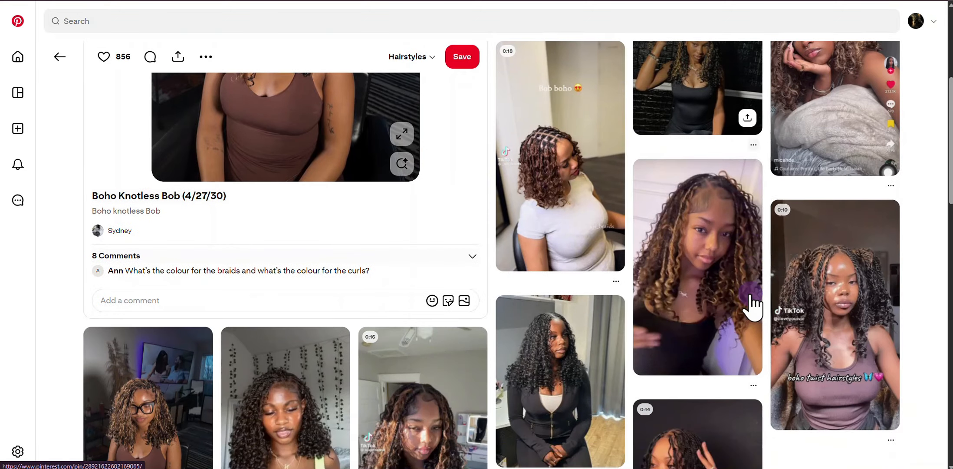
pyautogui.scroll(-6, 772, 330)
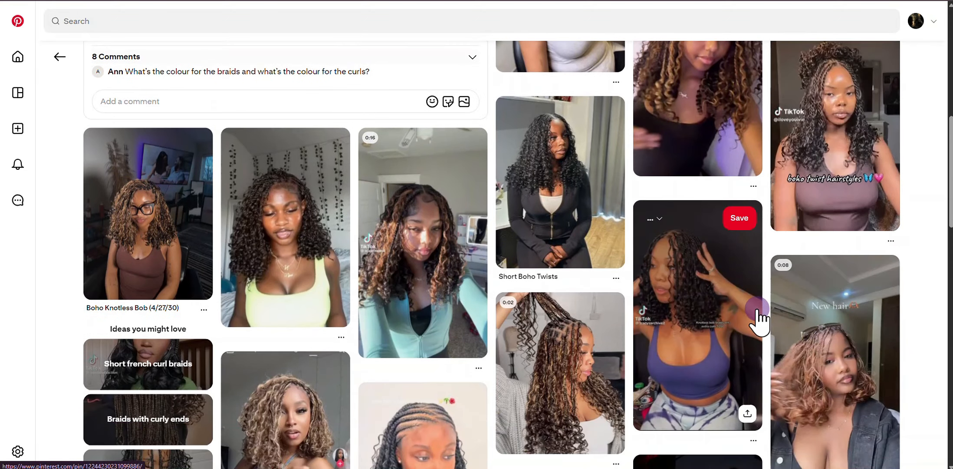
pyautogui.scroll(-1, 757, 310)
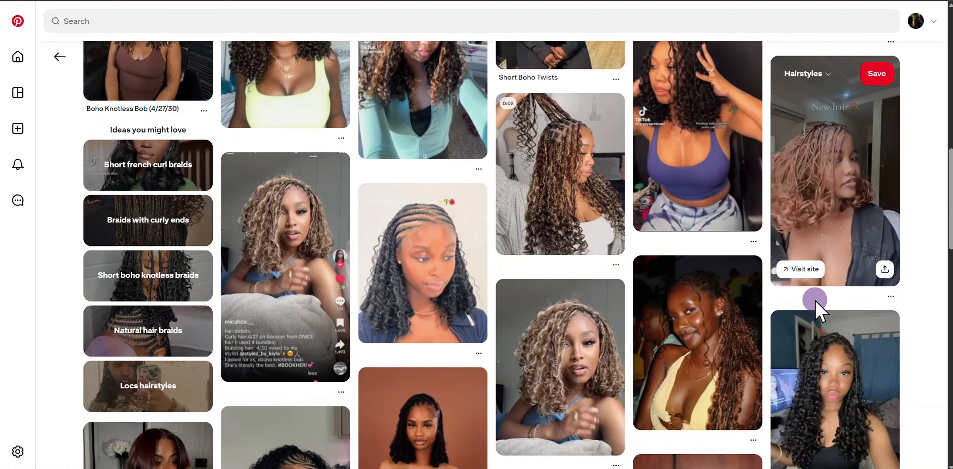
pyautogui.scroll(-2, 815, 309)
pyautogui.scroll(-2, 842, 326)
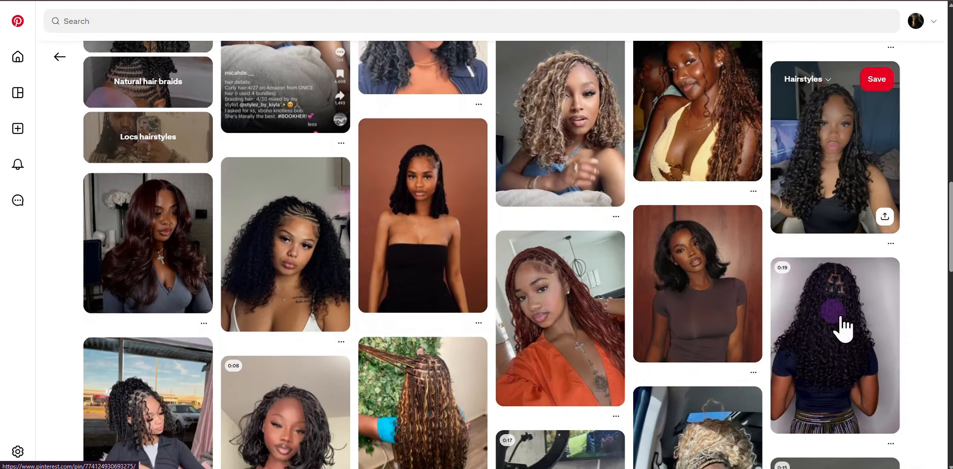
pyautogui.scroll(-5, 737, 336)
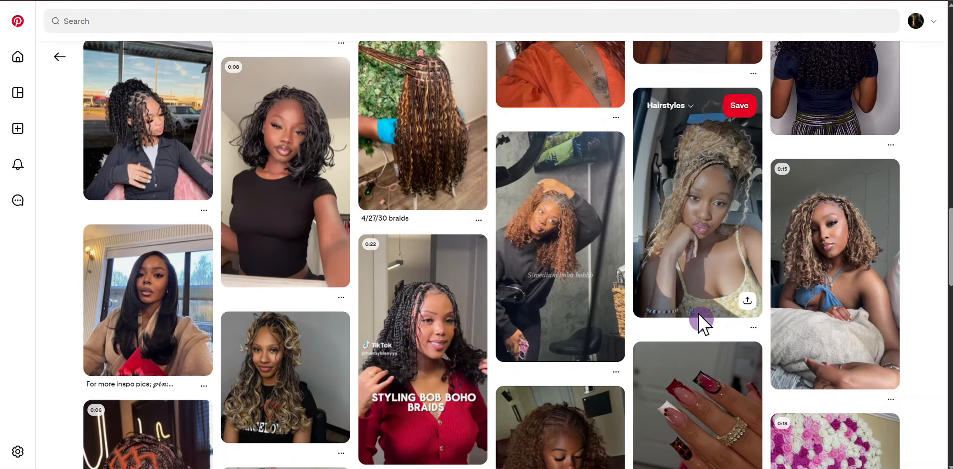
pyautogui.scroll(-1, 694, 304)
pyautogui.scroll(-5, 665, 278)
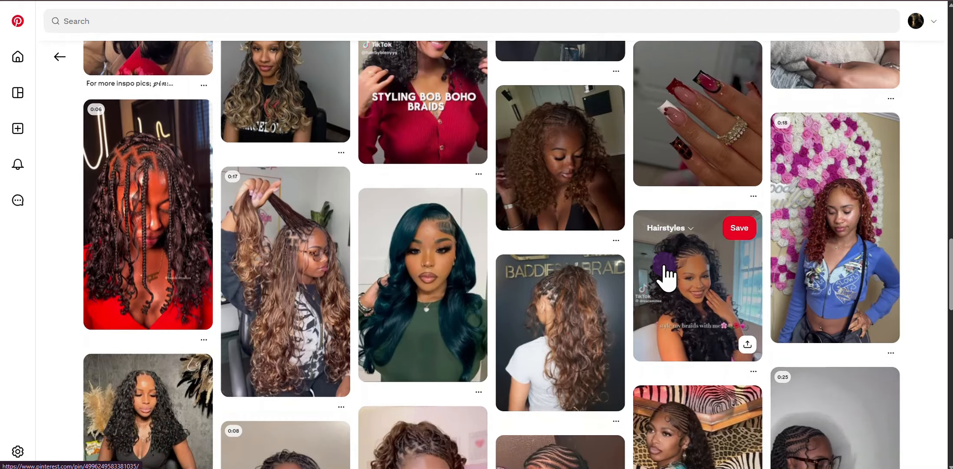
pyautogui.scroll(-2, 663, 276)
pyautogui.scroll(-3, 544, 264)
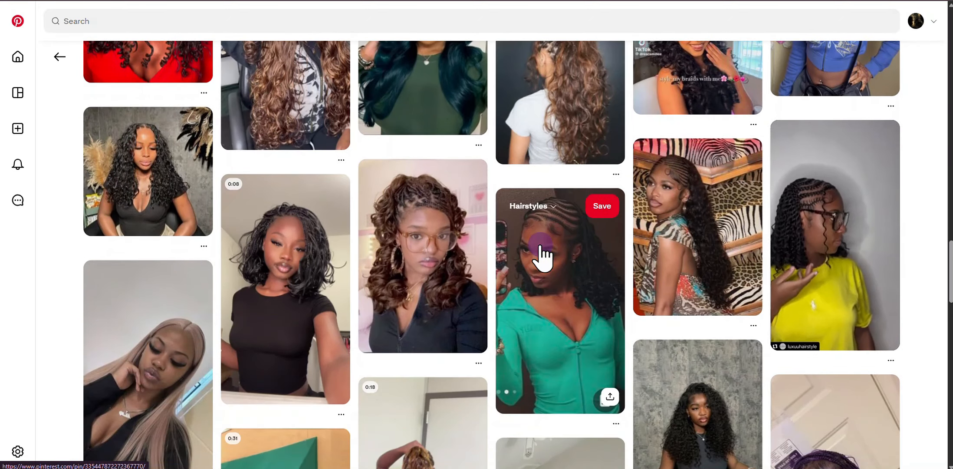
pyautogui.scroll(-4, 540, 251)
pyautogui.scroll(8, 541, 245)
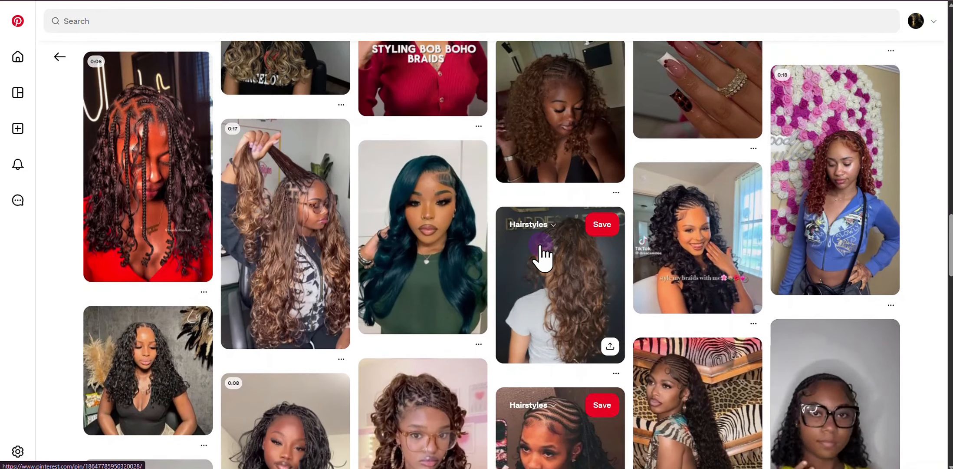
pyautogui.scroll(-3, 542, 256)
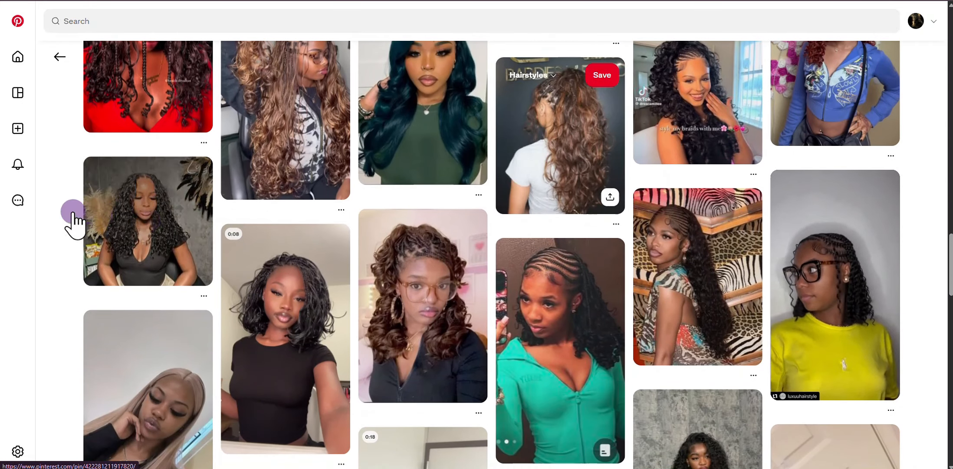
pyautogui.click(129, 213)
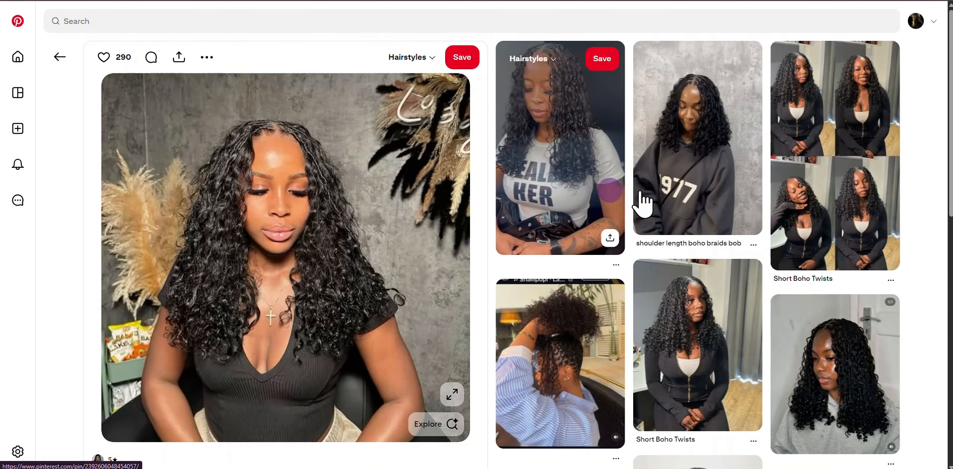
# Step: Browse the related hairstyle pins and open the Short Boho Twists photo of the woman in a black zip jacket beside grey curtains
pyautogui.scroll(-1, 848, 222)
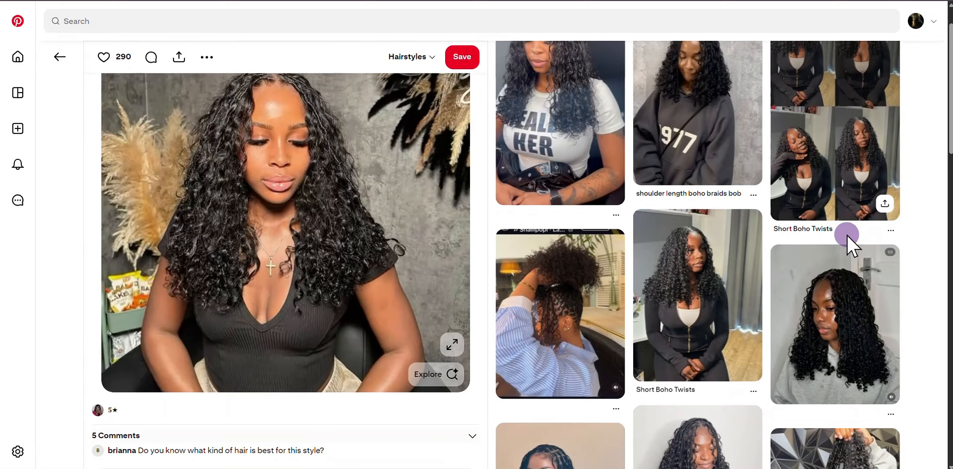
pyautogui.scroll(-3, 846, 243)
pyautogui.scroll(2, 845, 234)
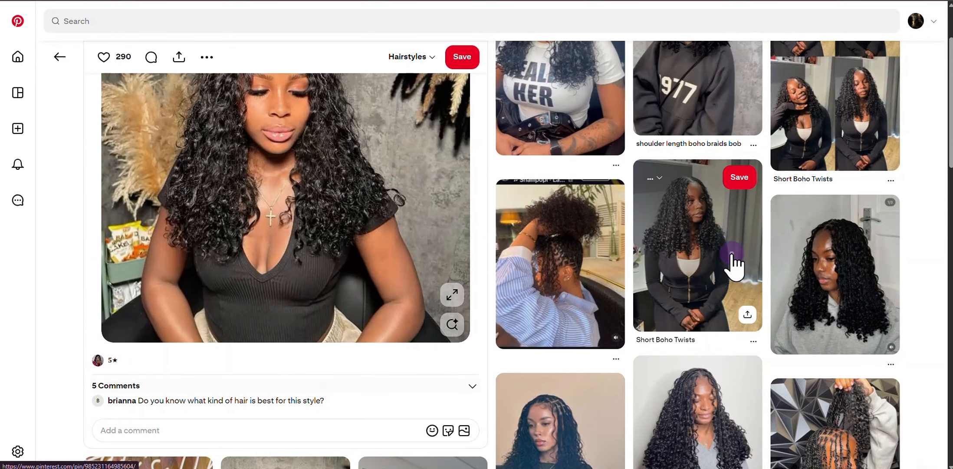
pyautogui.click(733, 265)
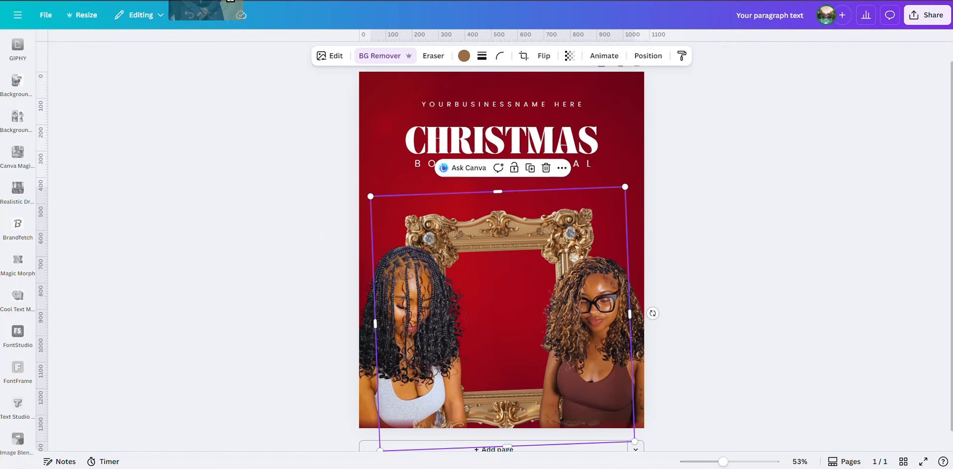
# Step: Switch to Canva, paste the photo of the woman in the black zip jacket onto the flyer, flip it horizontally and remove its background
pyautogui.hotkey('ctrl', 'v')
pyautogui.moveTo(468, 293); pyautogui.dragTo(595, 370)
pyautogui.click(532, 57)
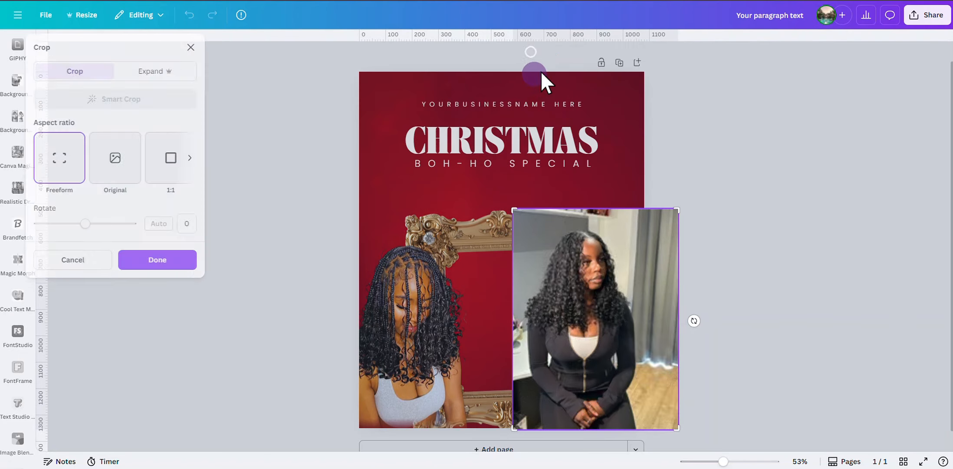
pyautogui.click(200, 46)
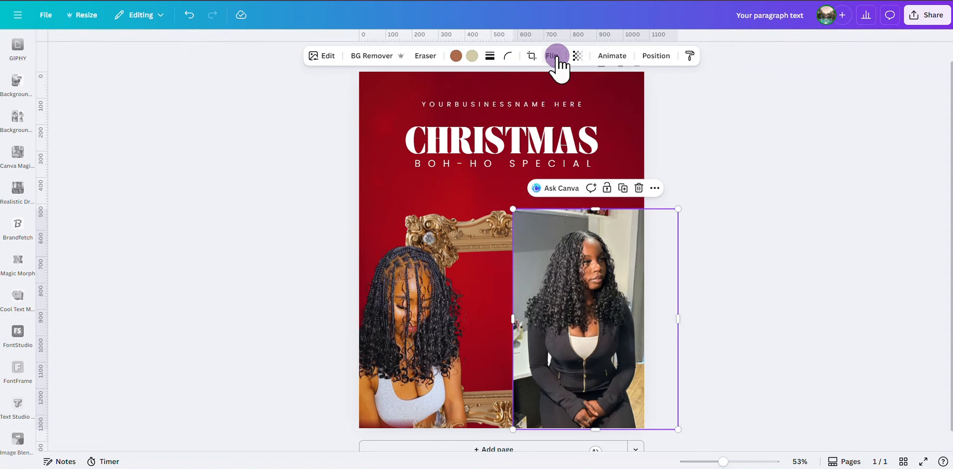
pyautogui.click(552, 55)
pyautogui.click(560, 82)
pyautogui.click(358, 55)
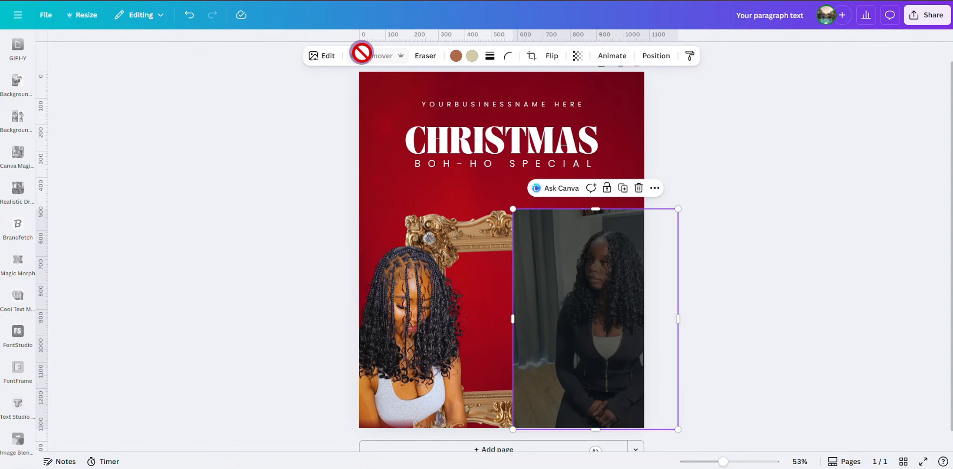
# Step: Move the woman in glasses to the flyer's centre and enlarge her to about 924 × 1,348 px
pyautogui.moveTo(595, 303); pyautogui.dragTo(484, 287)
pyautogui.moveTo(619, 190); pyautogui.dragTo(657, 89)
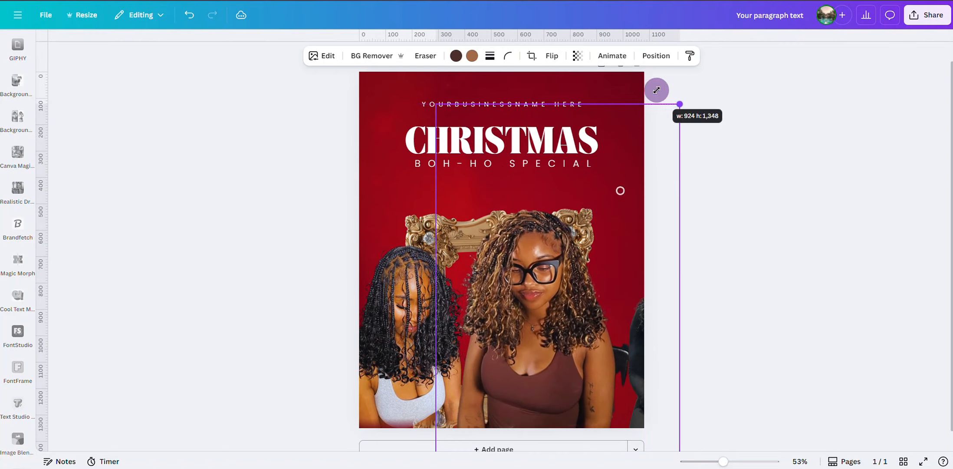
pyautogui.moveTo(564, 202); pyautogui.dragTo(543, 203)
# Step: Bring the woman with black braids to the front of the other images
pyautogui.click(384, 292)
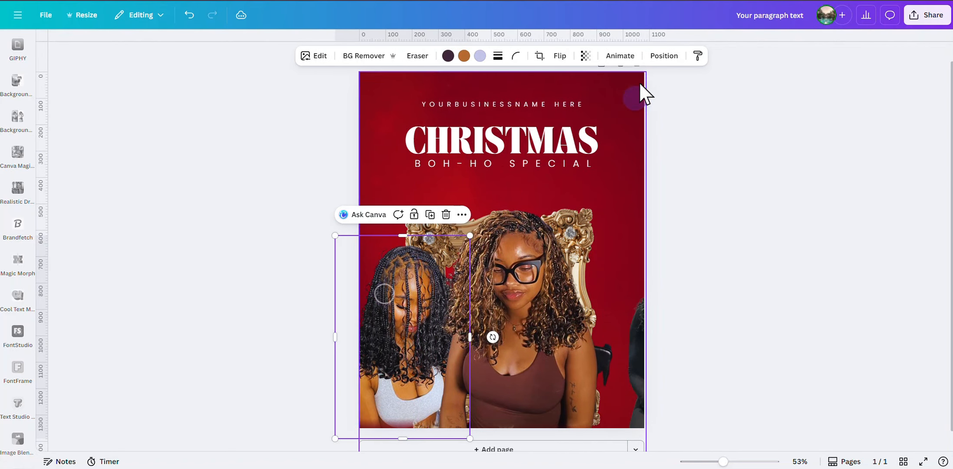
pyautogui.click(663, 57)
pyautogui.click(85, 122)
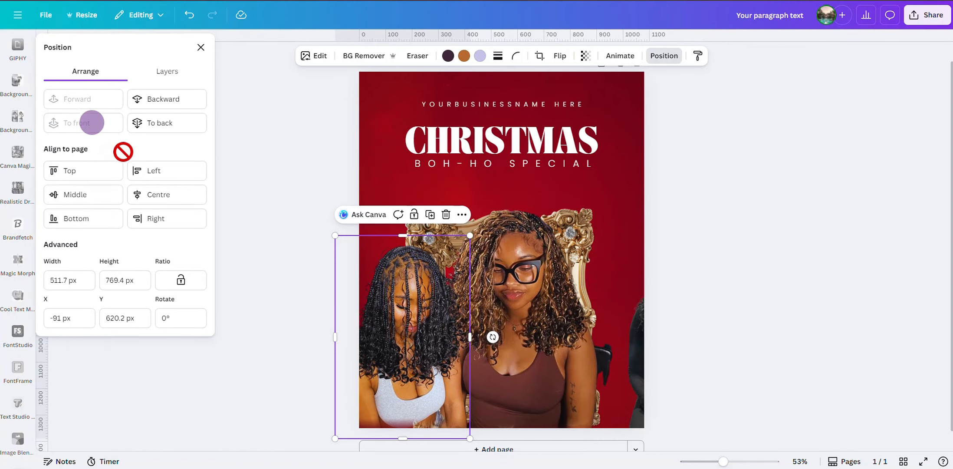
# Step: Place the woman in the black jacket in the flyer's lower right corner and nudge the woman in glasses slightly left
pyautogui.click(634, 322)
pyautogui.moveTo(633, 319); pyautogui.dragTo(549, 323)
pyautogui.click(477, 276)
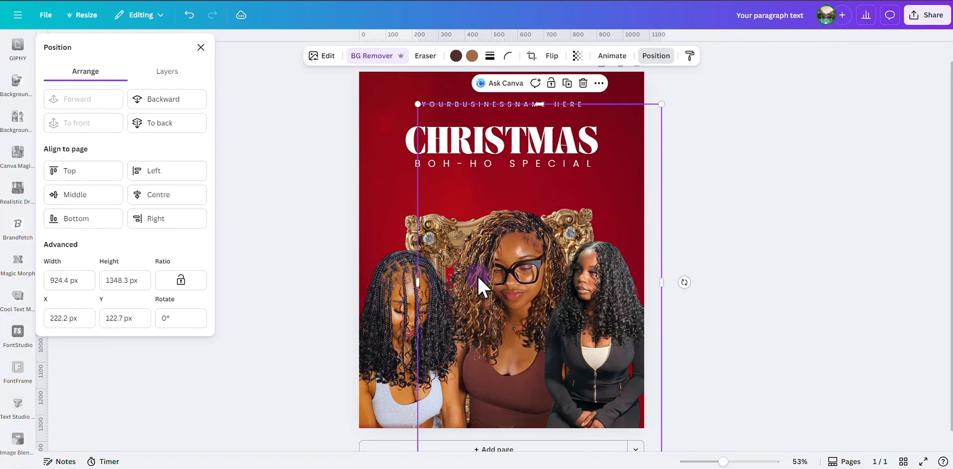
pyautogui.moveTo(477, 276); pyautogui.dragTo(468, 274)
pyautogui.click(601, 295)
pyautogui.moveTo(601, 294); pyautogui.dragTo(600, 289)
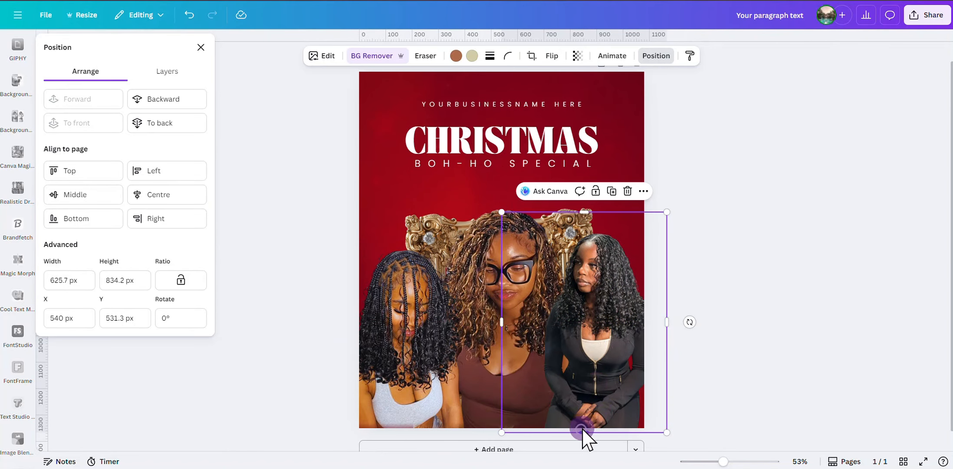
# Step: Fade the lower edge of the woman in the black jacket with a linear Image Blender blend at strength 78
pyautogui.click(17, 434)
pyautogui.click(118, 108)
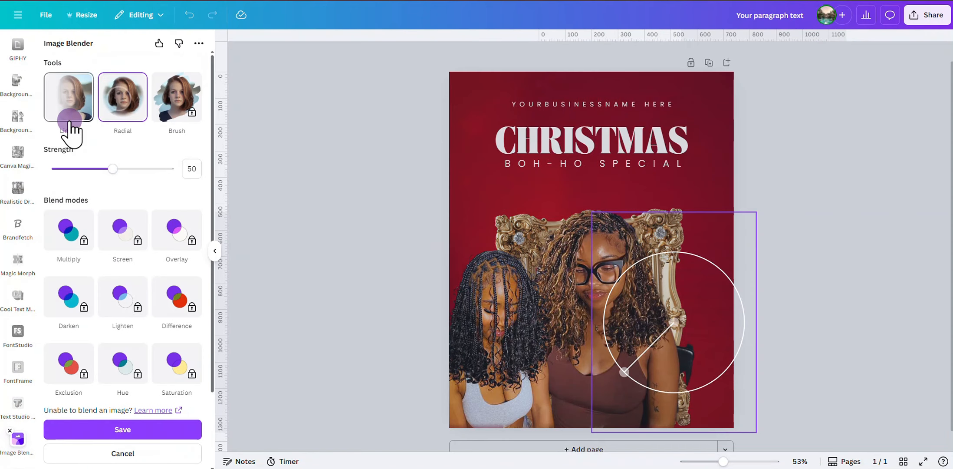
pyautogui.click(70, 119)
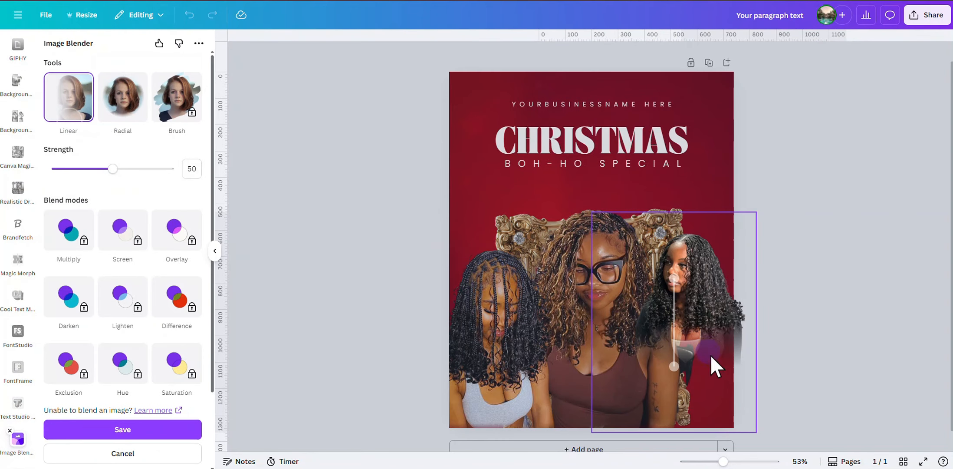
pyautogui.moveTo(675, 368); pyautogui.dragTo(664, 414)
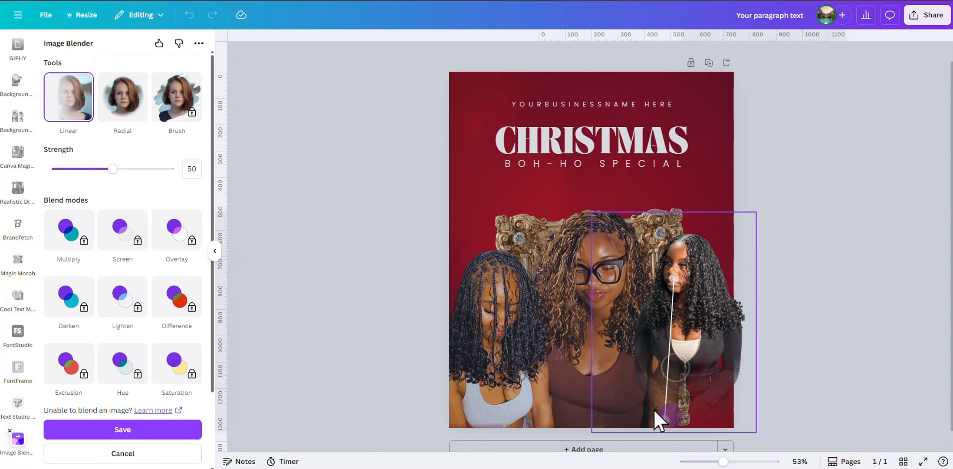
pyautogui.moveTo(114, 169); pyautogui.dragTo(134, 169)
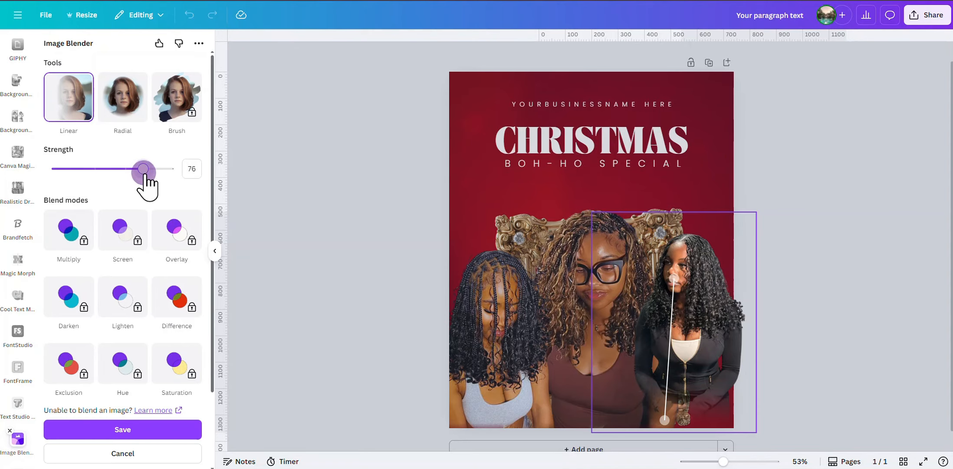
pyautogui.click(171, 429)
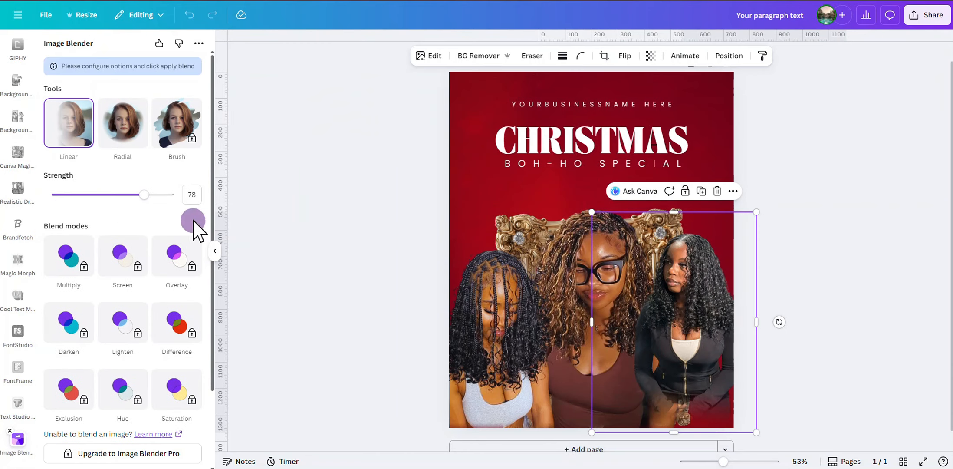
# Step: Apply the Fresco filter to the woman in the black jacket and set her sharpness to 20
pyautogui.click(433, 56)
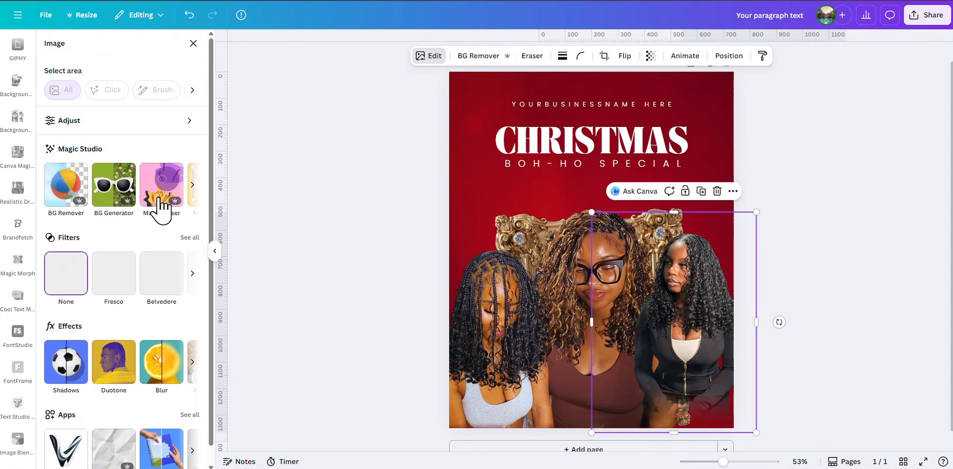
pyautogui.click(115, 282)
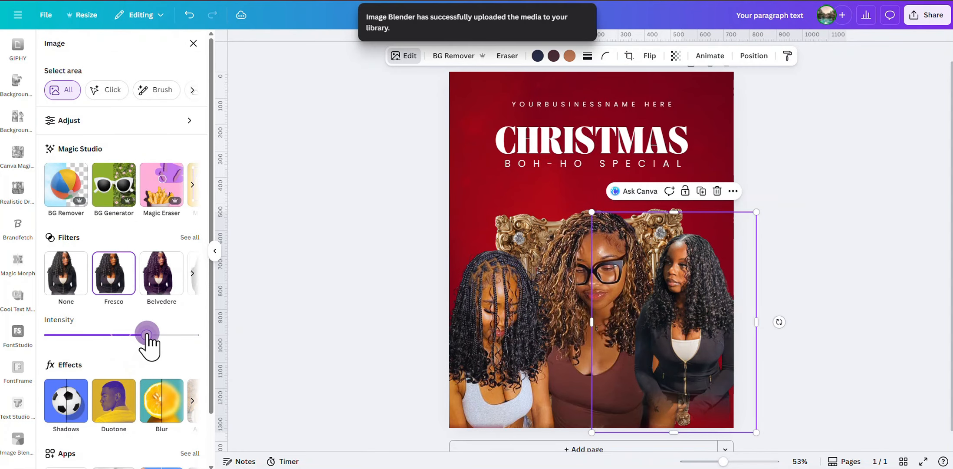
pyautogui.click(111, 121)
pyautogui.scroll(-5, 117, 334)
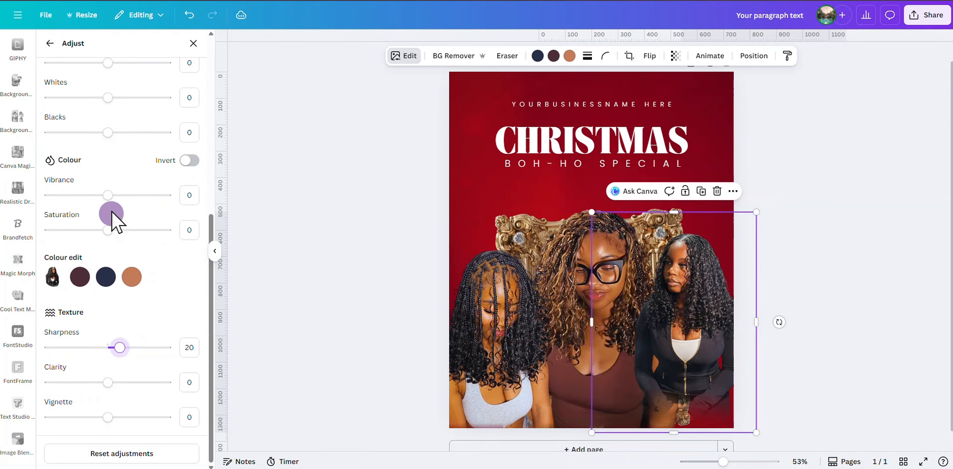
# Step: Enlarge the woman in the black jacket and reposition her in the flyer's lower right corner
pyautogui.click(214, 251)
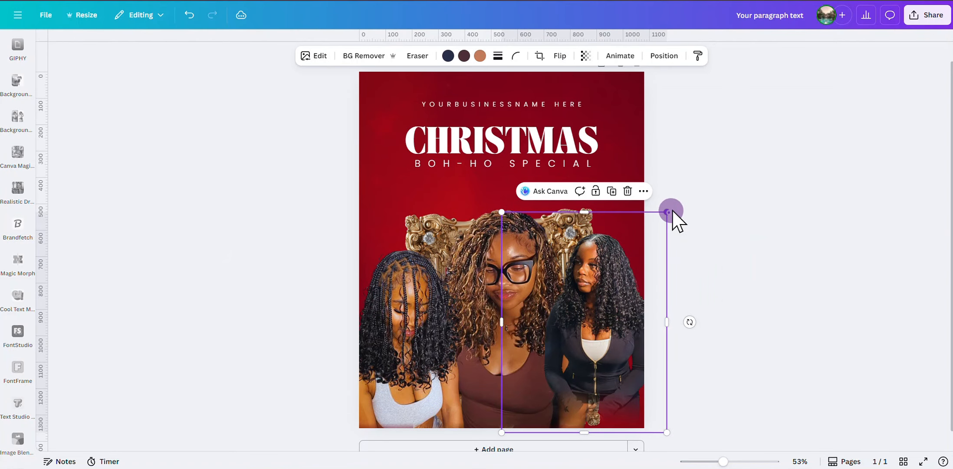
pyautogui.moveTo(667, 212); pyautogui.dragTo(687, 187)
pyautogui.moveTo(627, 283); pyautogui.dragTo(616, 298)
# Step: Try a dark red #A60808 outline shadow around the woman in glasses and remove it again
pyautogui.click(488, 274)
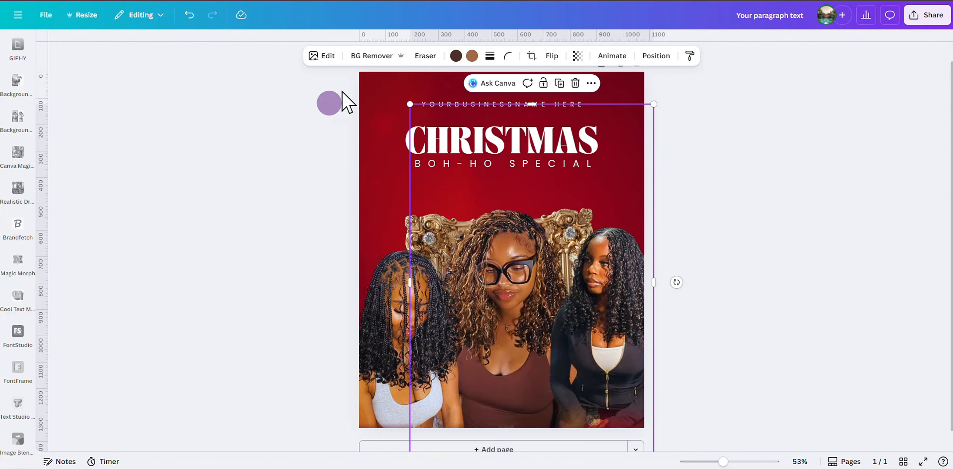
pyautogui.click(323, 57)
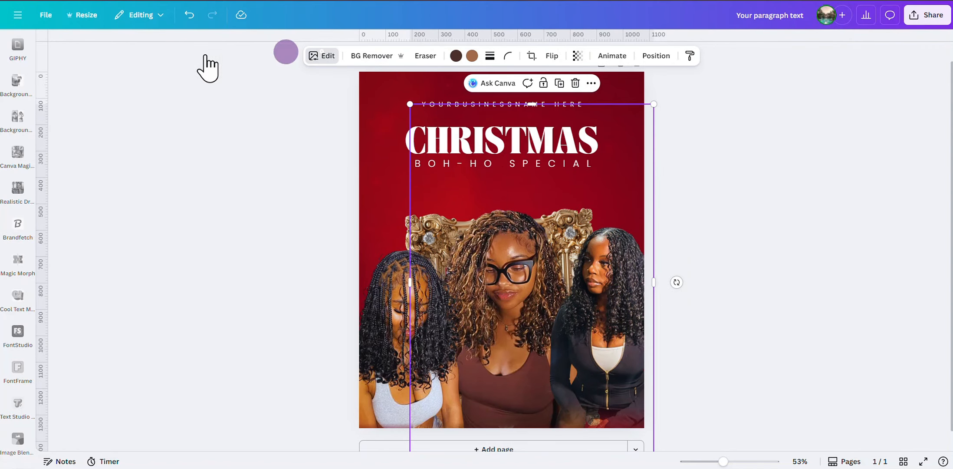
pyautogui.click(68, 321)
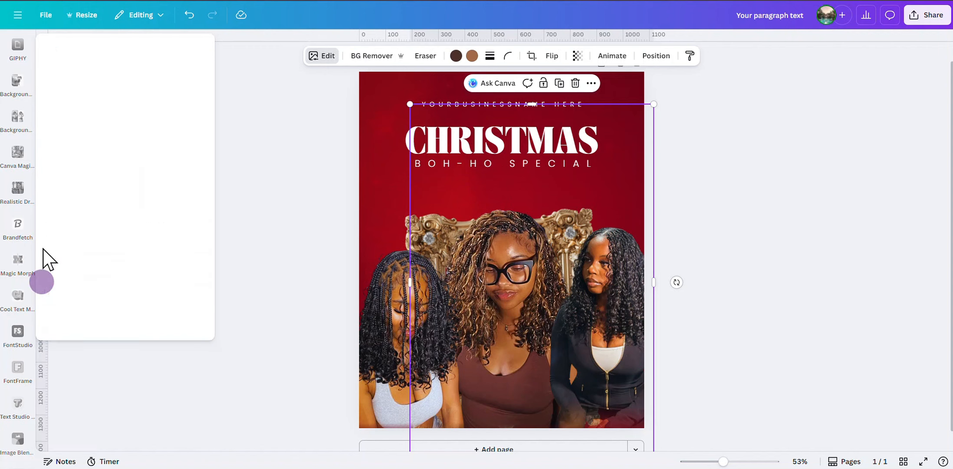
pyautogui.click(198, 171)
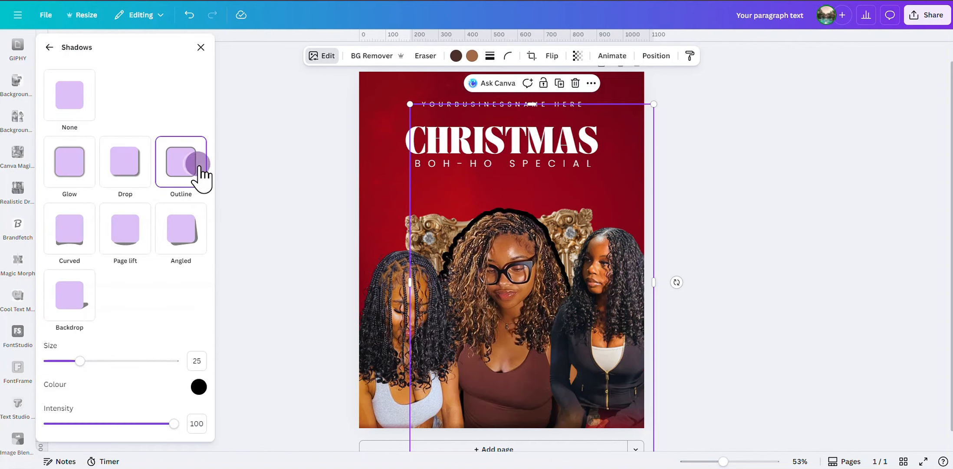
pyautogui.click(200, 386)
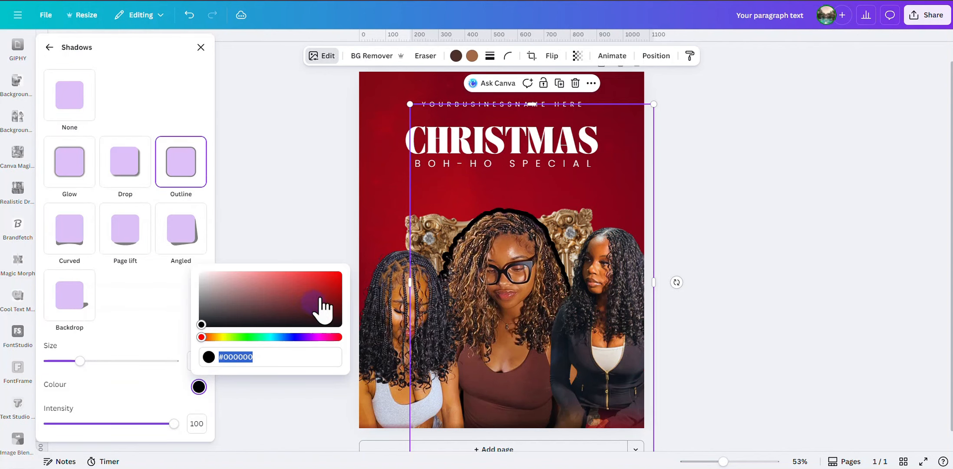
pyautogui.click(329, 287)
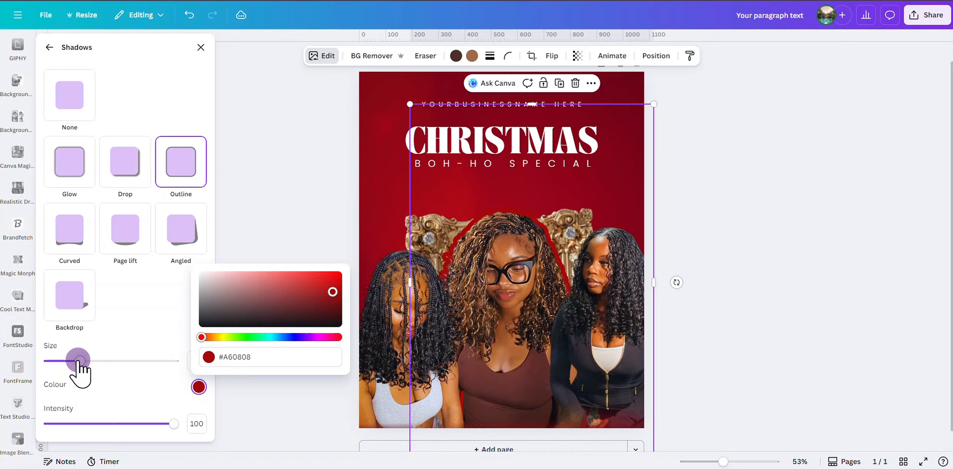
pyautogui.moveTo(79, 361); pyautogui.dragTo(68, 358)
pyautogui.click(71, 100)
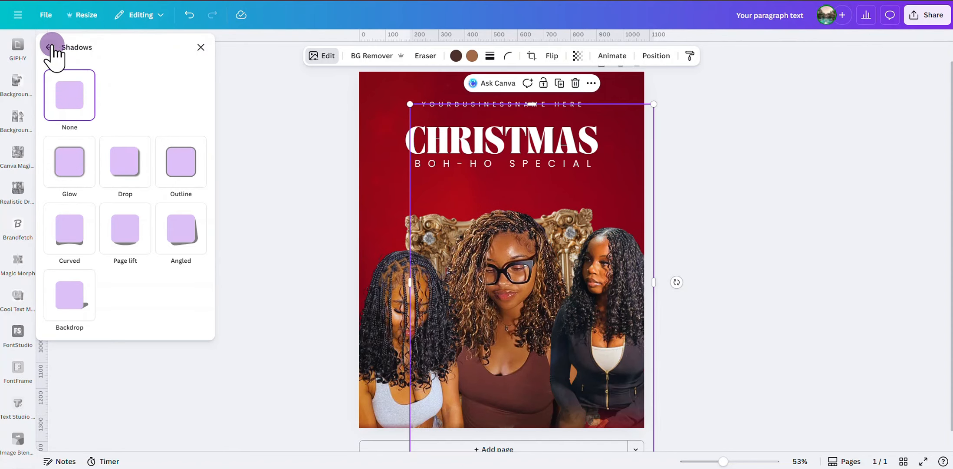
# Step: Enlarge the woman in glasses and raise her so her head reaches just below the Boh-Ho Special line
pyautogui.click(474, 241)
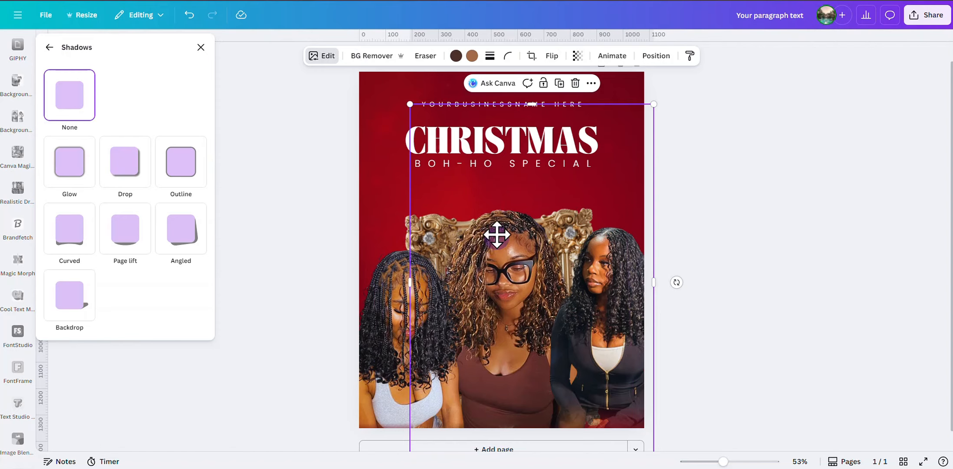
pyautogui.moveTo(496, 234); pyautogui.dragTo(495, 223)
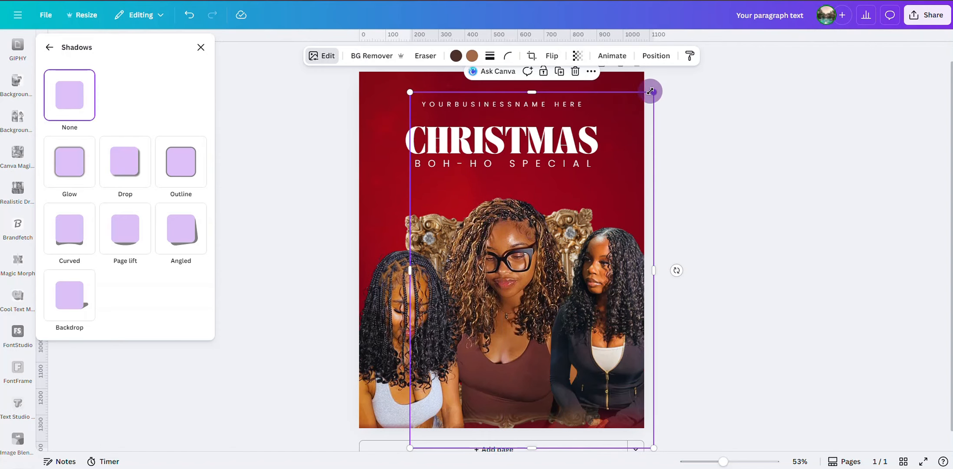
pyautogui.moveTo(650, 91); pyautogui.dragTo(663, 42)
pyautogui.moveTo(552, 229); pyautogui.dragTo(541, 226)
pyautogui.moveTo(661, 439); pyautogui.dragTo(662, 440)
pyautogui.moveTo(553, 177); pyautogui.dragTo(558, 190)
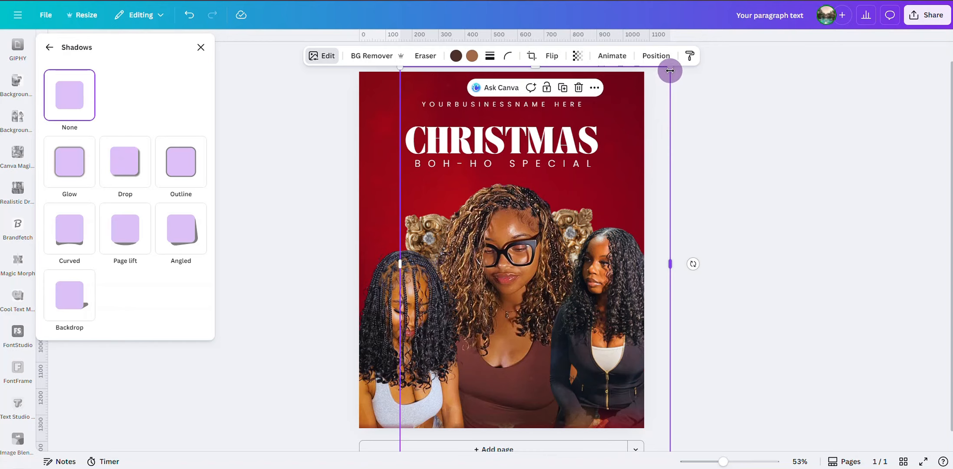
pyautogui.moveTo(669, 70)
pyautogui.mouseDown()
pyautogui.moveTo(680, 60)
pyautogui.moveTo(673, 66)
pyautogui.mouseUp()
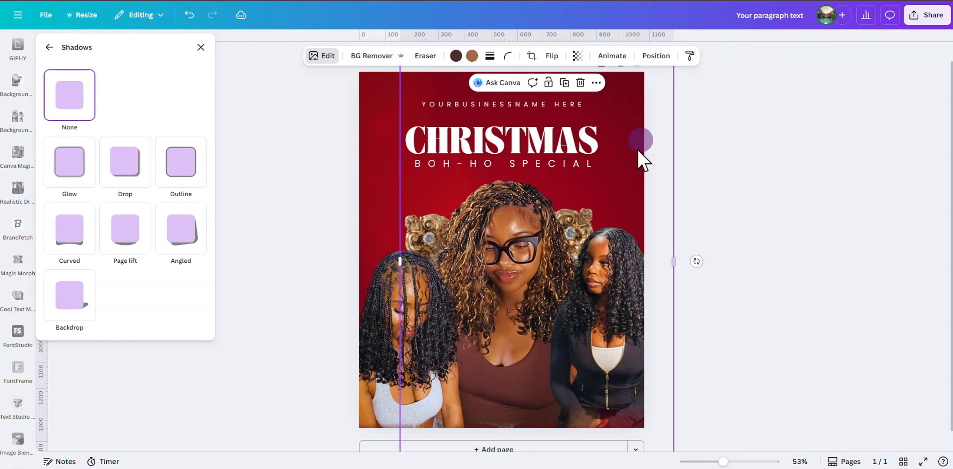
pyautogui.moveTo(640, 157); pyautogui.dragTo(633, 153)
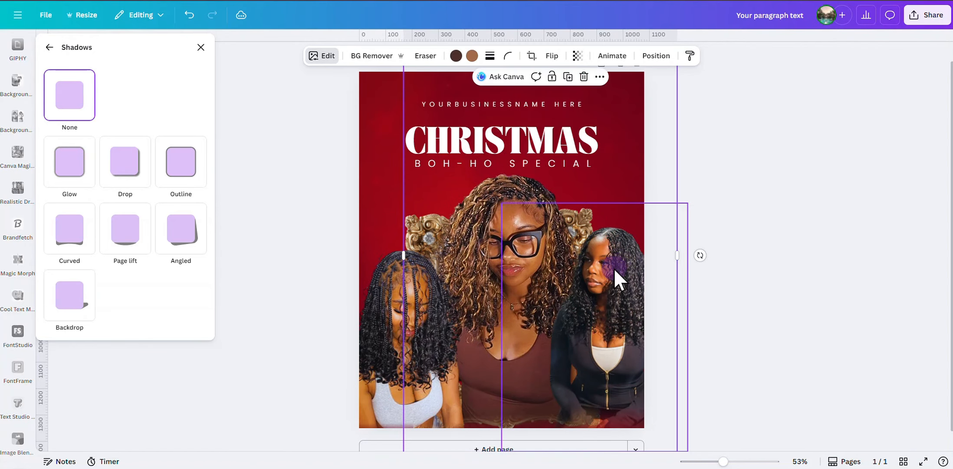
# Step: Shift the woman in the black jacket slightly down and the woman with black braids slightly up beside the central model
pyautogui.moveTo(613, 270); pyautogui.dragTo(610, 299)
pyautogui.click(413, 326)
pyautogui.moveTo(413, 325); pyautogui.dragTo(411, 320)
pyautogui.click(228, 174)
pyautogui.click(785, 236)
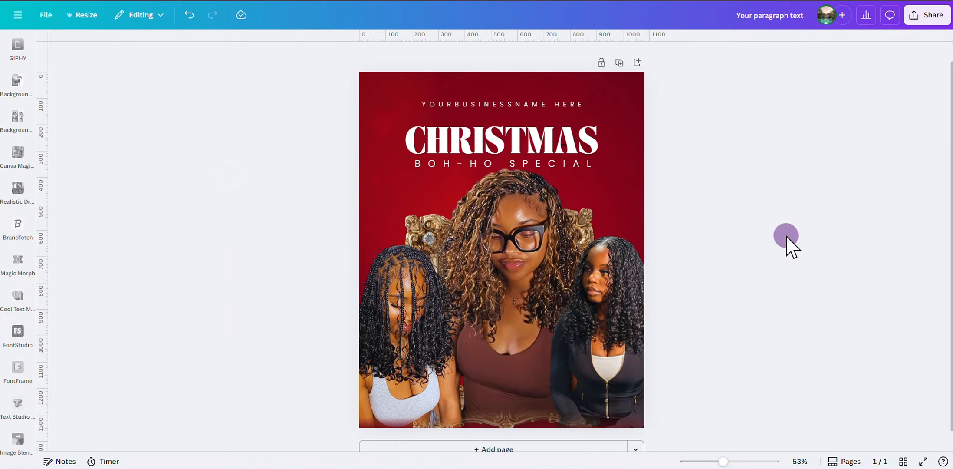
# Step: Select the ornate gold frame in the layer list and centre it horizontally on the page
pyautogui.click(470, 224)
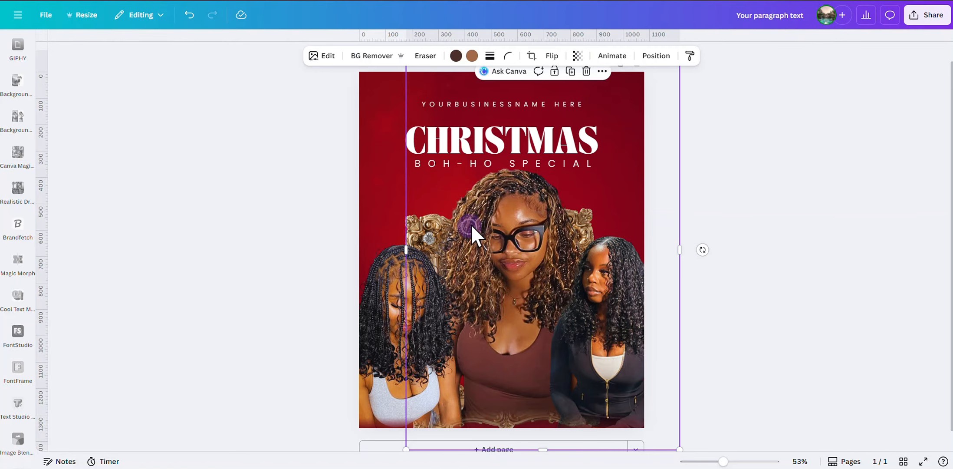
pyautogui.click(651, 57)
pyautogui.click(180, 75)
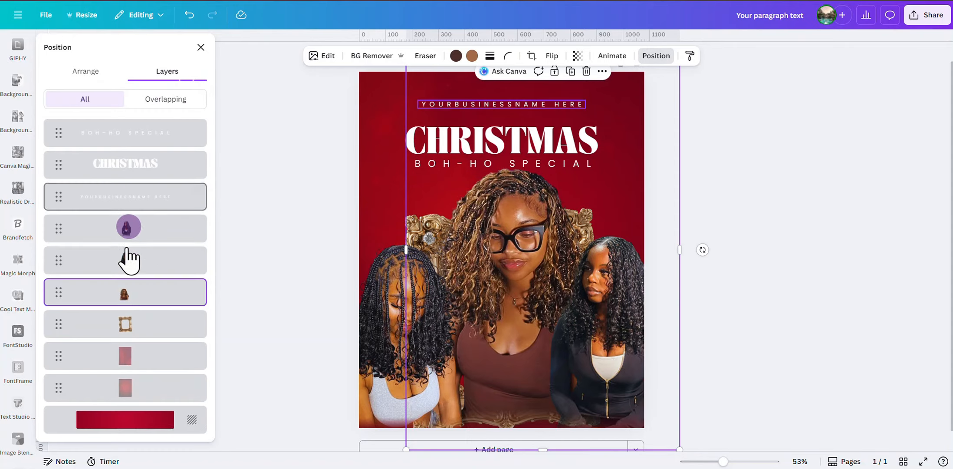
pyautogui.click(129, 333)
pyautogui.click(121, 71)
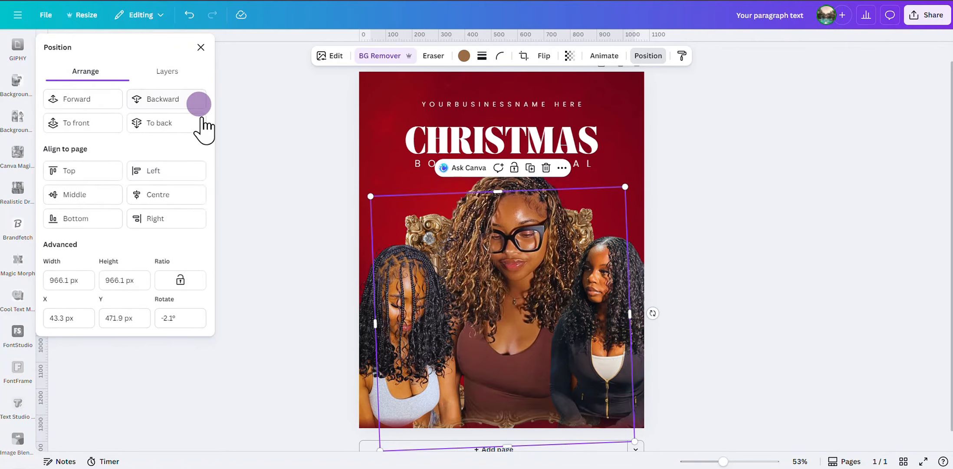
pyautogui.click(184, 199)
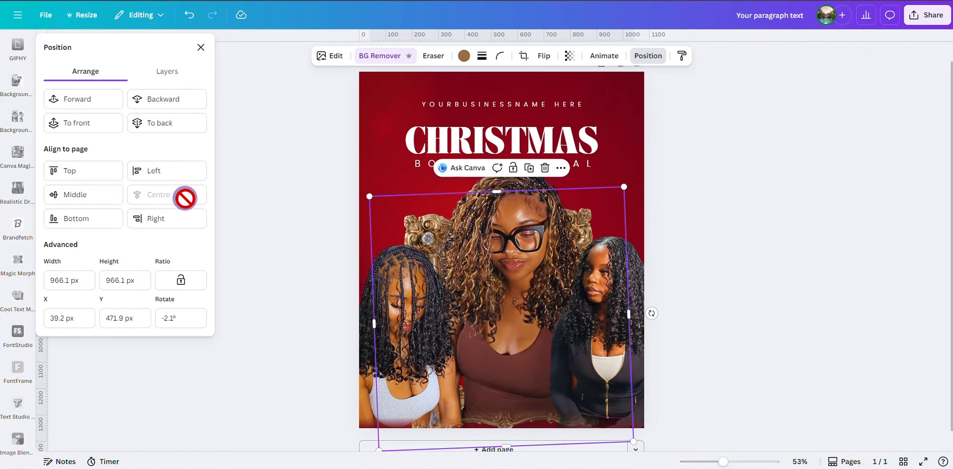
# Step: Crop the empty area beside the woman in glasses to a width of 813 px and centre her horizontally on the page
pyautogui.click(504, 207)
pyautogui.click(186, 195)
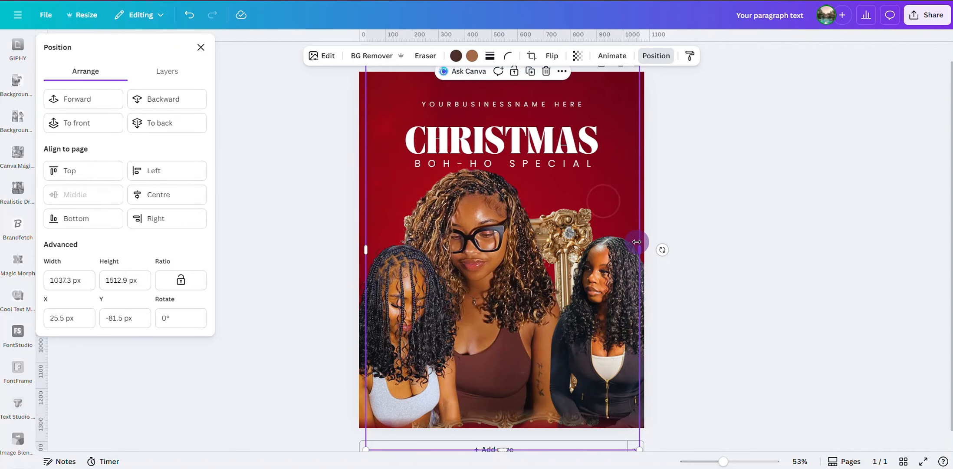
pyautogui.moveTo(637, 246); pyautogui.dragTo(571, 239)
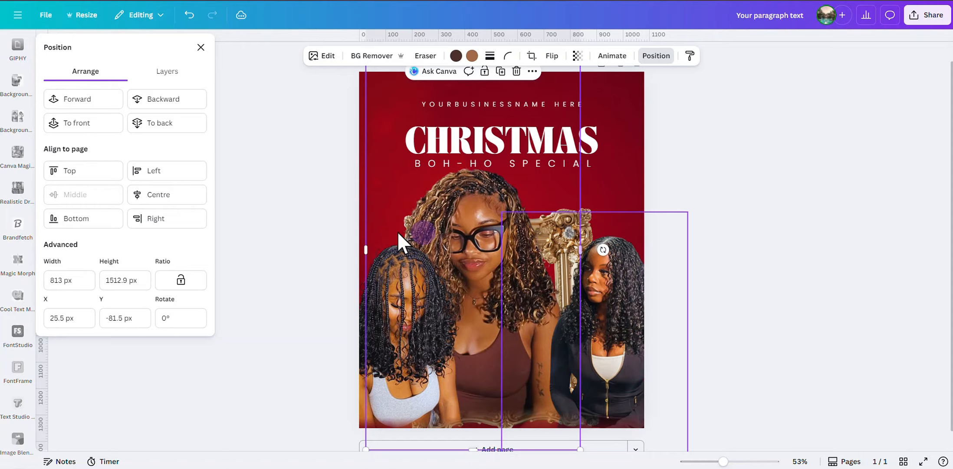
pyautogui.click(187, 195)
pyautogui.click(736, 213)
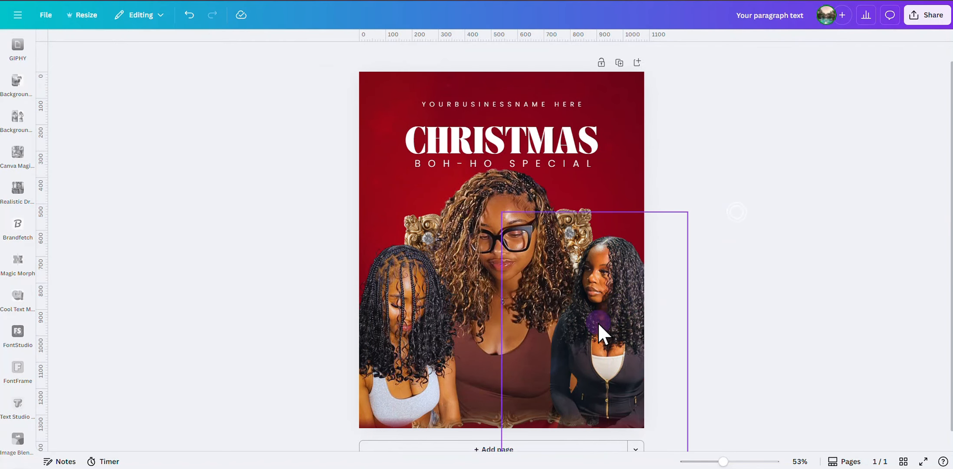
# Step: Shift the woman in the black jacket slightly left, closer to the central model
pyautogui.moveTo(597, 323); pyautogui.dragTo(588, 323)
pyautogui.click(417, 333)
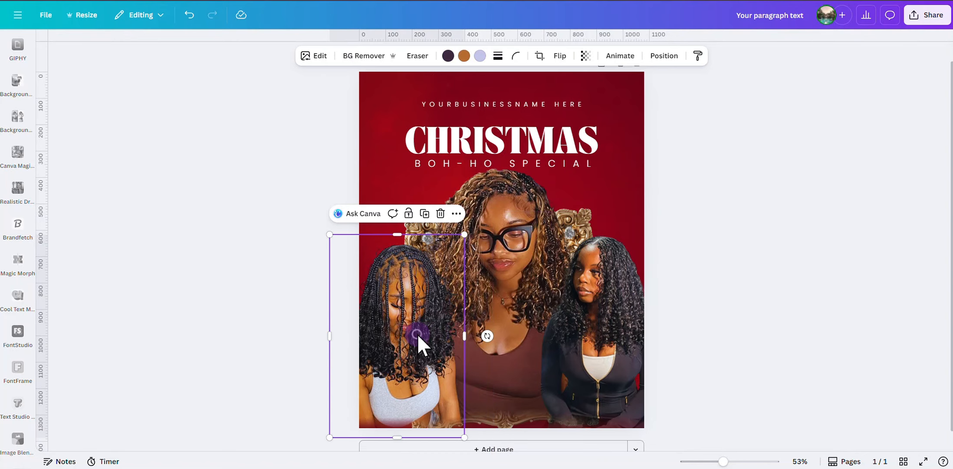
pyautogui.click(735, 287)
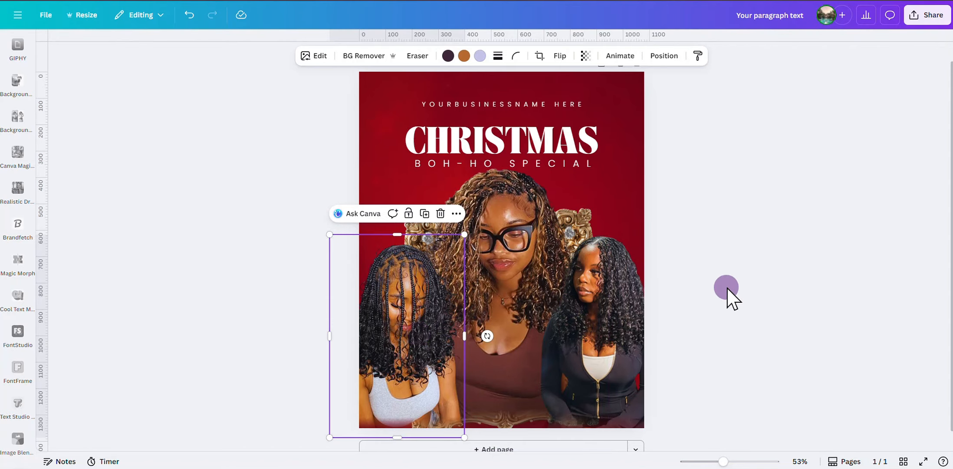
# Step: Add a square shape and fill it with the document's dark red gradient
pyautogui.press('r')
pyautogui.click(751, 286)
pyautogui.click(496, 259)
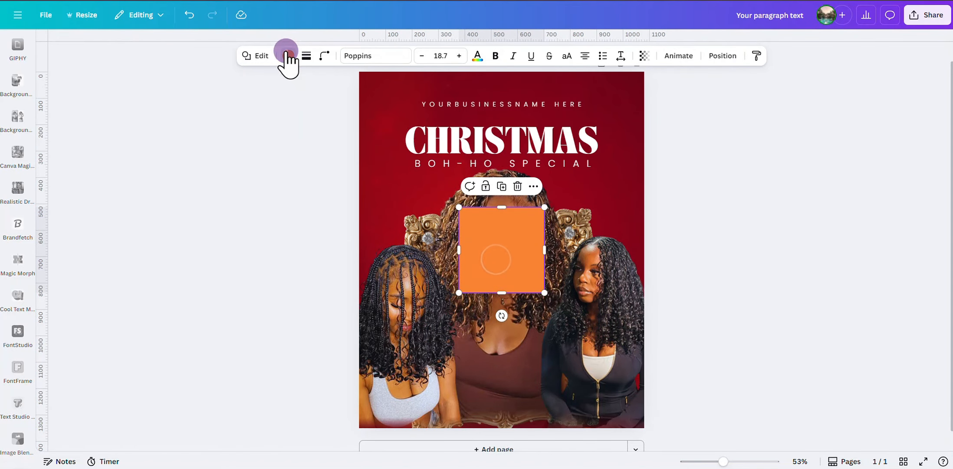
pyautogui.click(286, 55)
pyautogui.click(190, 120)
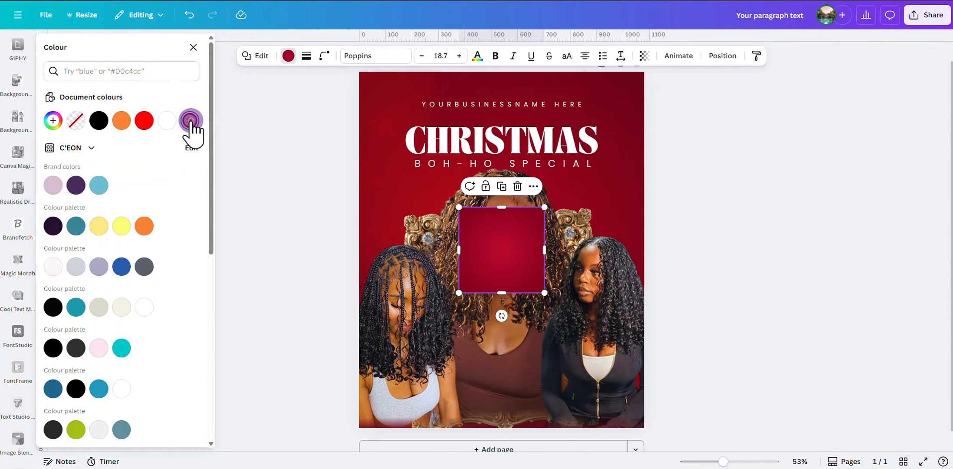
# Step: Set the square gradient's #7B001A colour to 0% opacity and switch the gradient to the horizontal linear style
pyautogui.click(190, 122)
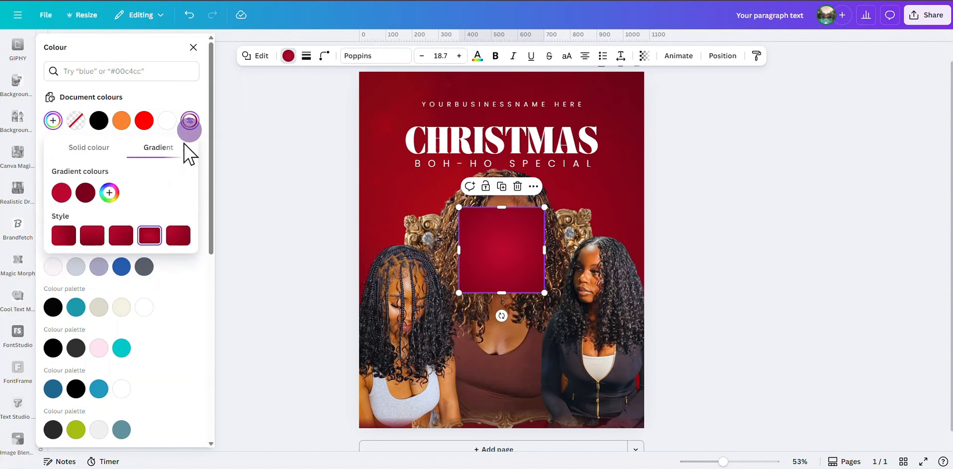
pyautogui.click(92, 192)
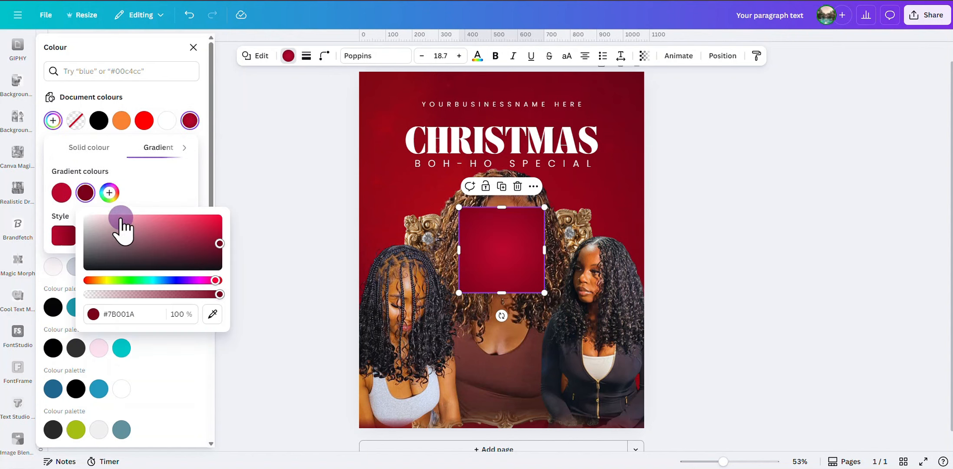
pyautogui.moveTo(136, 295); pyautogui.dragTo(51, 285)
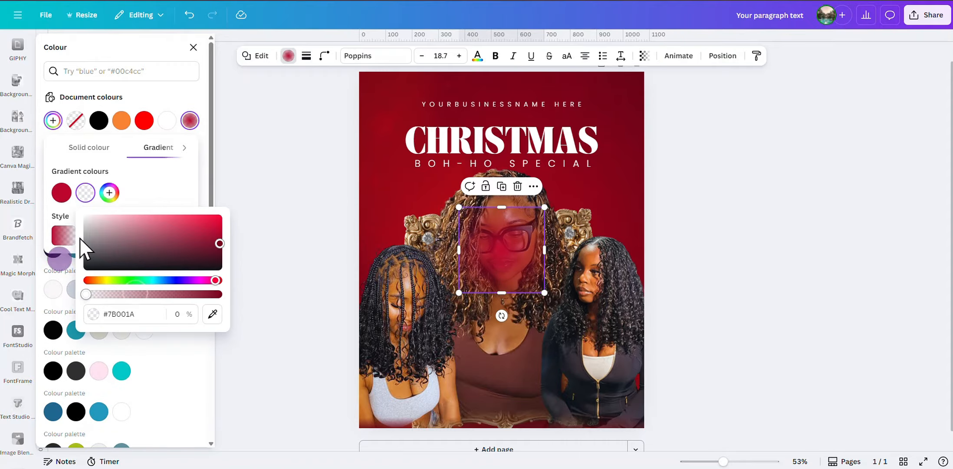
pyautogui.click(164, 191)
pyautogui.click(64, 239)
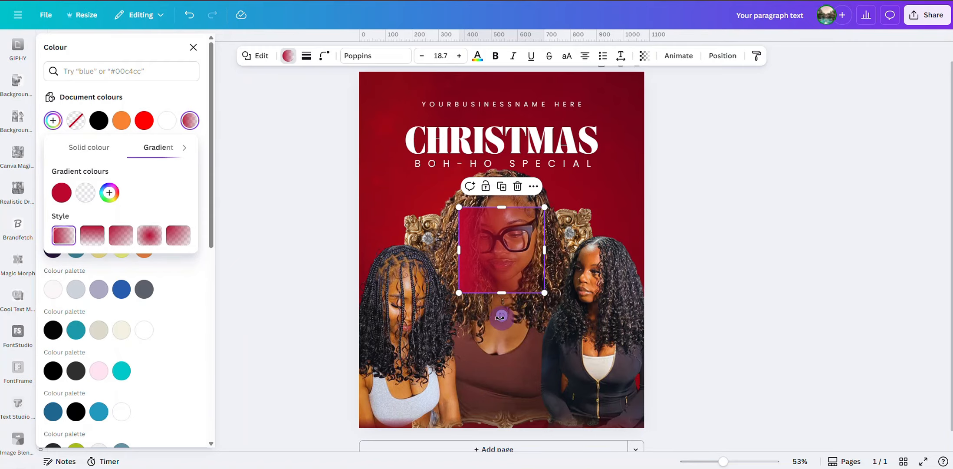
pyautogui.click(63, 193)
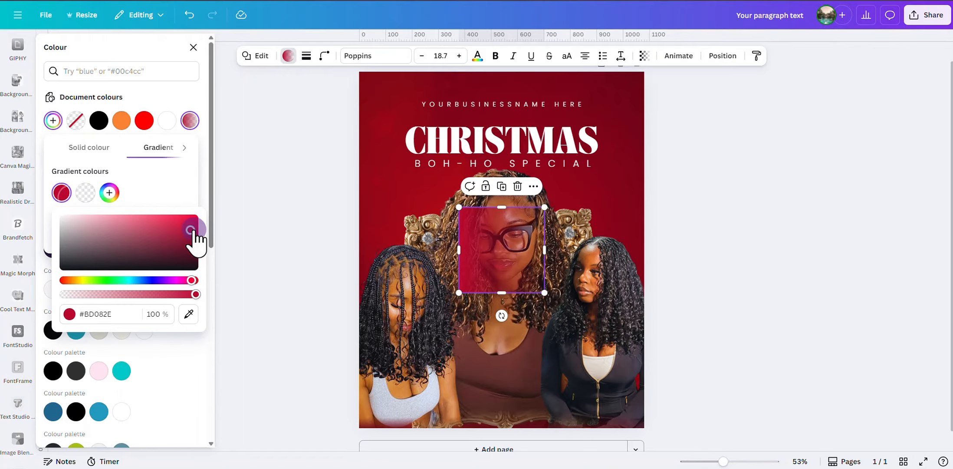
# Step: Rotate the gradient square to -90° and enlarge it into a red fade along the flyer's bottom edge
pyautogui.moveTo(500, 311); pyautogui.dragTo(585, 265)
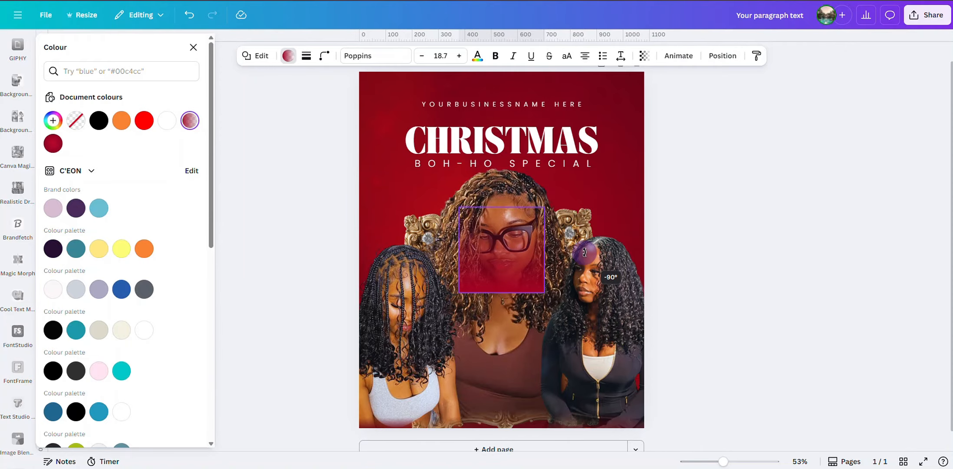
pyautogui.moveTo(584, 251); pyautogui.dragTo(584, 253)
pyautogui.moveTo(504, 260); pyautogui.dragTo(650, 385)
pyautogui.moveTo(506, 342); pyautogui.dragTo(511, 369)
# Step: Raise both side models slightly and fit the bottom red fade to the page's width
pyautogui.moveTo(384, 303); pyautogui.dragTo(381, 284)
pyautogui.click(366, 404)
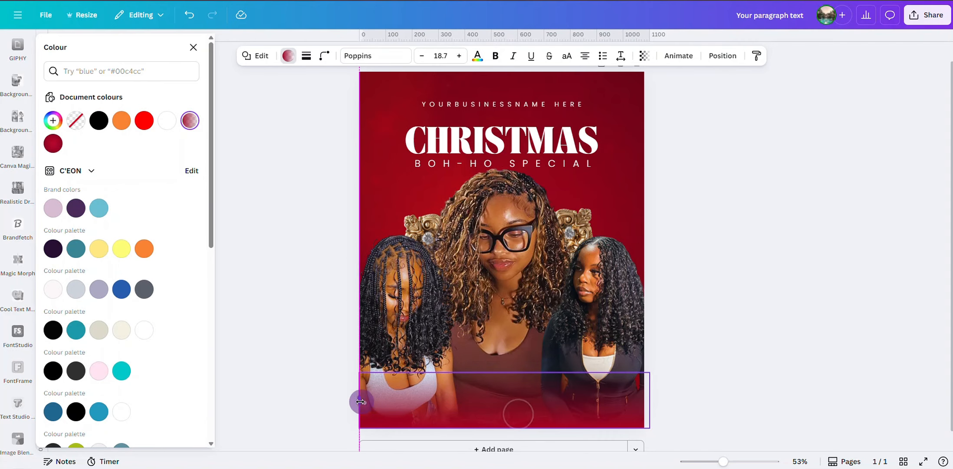
pyautogui.moveTo(625, 295); pyautogui.dragTo(621, 290)
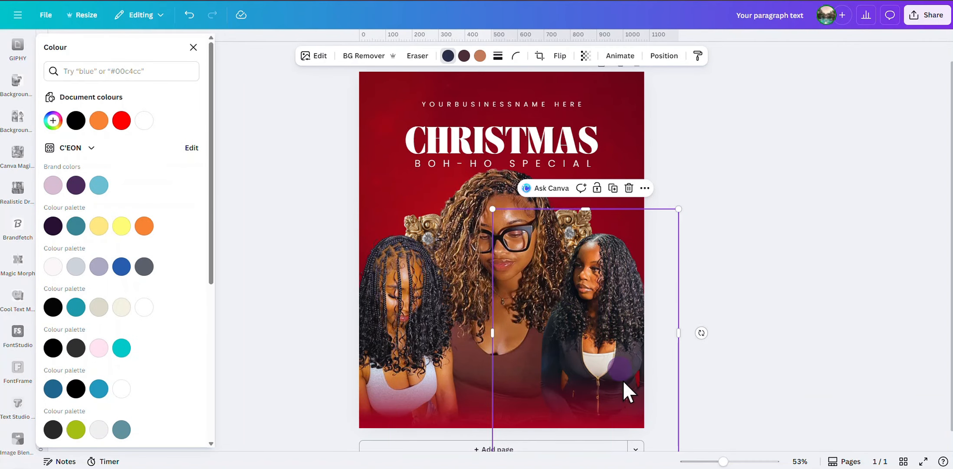
pyautogui.click(626, 395)
pyautogui.moveTo(647, 396); pyautogui.dragTo(645, 394)
pyautogui.click(753, 360)
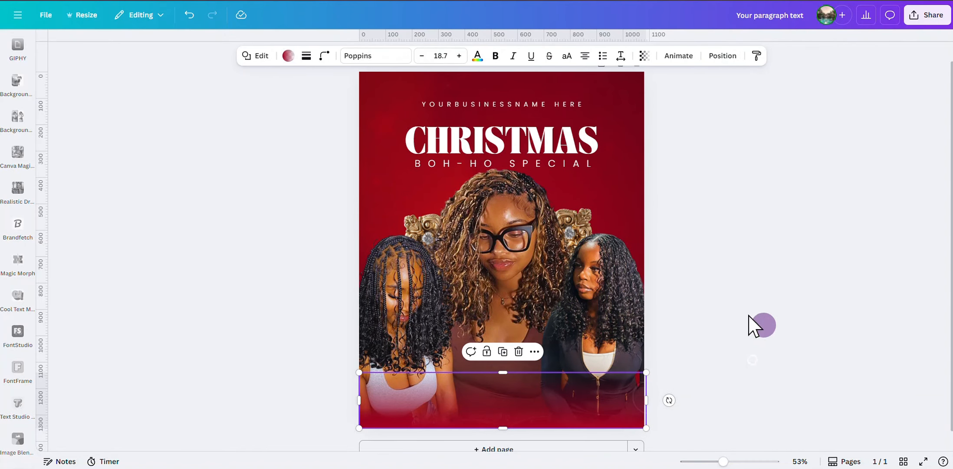
# Step: Add a second page and move the plain red background overlay from the flyer onto it
pyautogui.scroll(5, 21, 120)
pyautogui.click(394, 101)
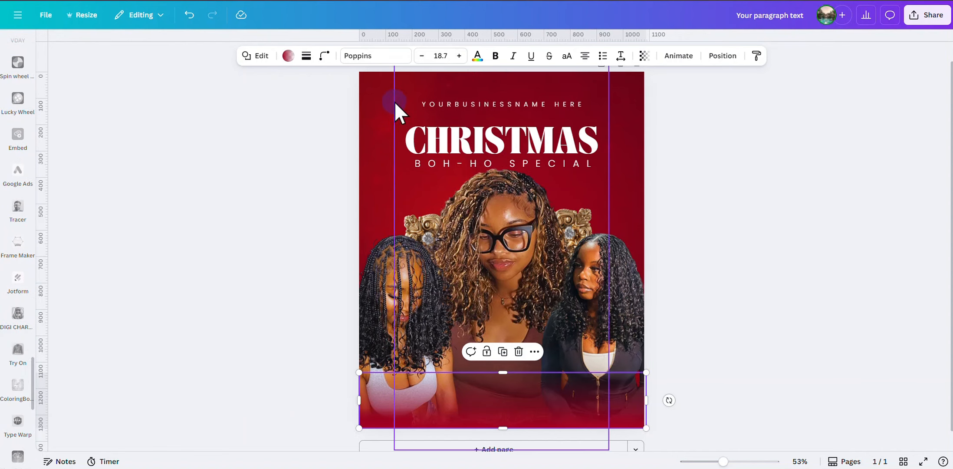
pyautogui.moveTo(359, 93); pyautogui.dragTo(564, 96)
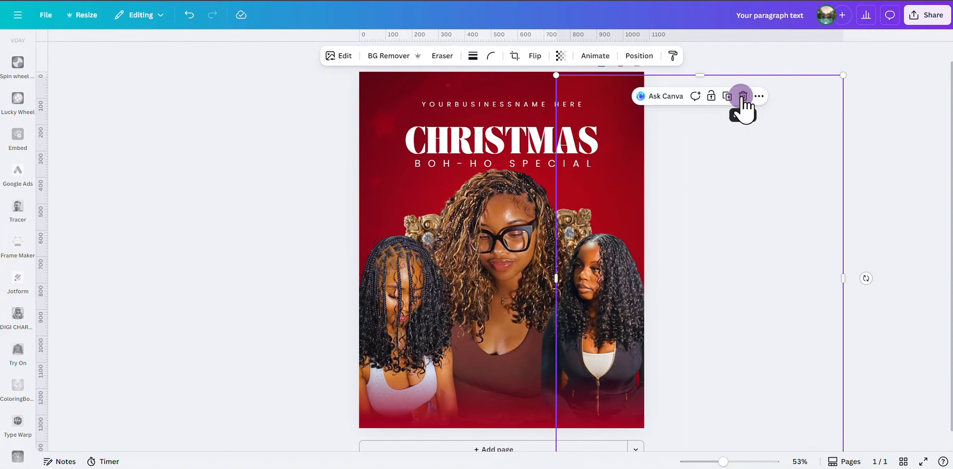
pyautogui.click(493, 448)
pyautogui.scroll(8, 743, 190)
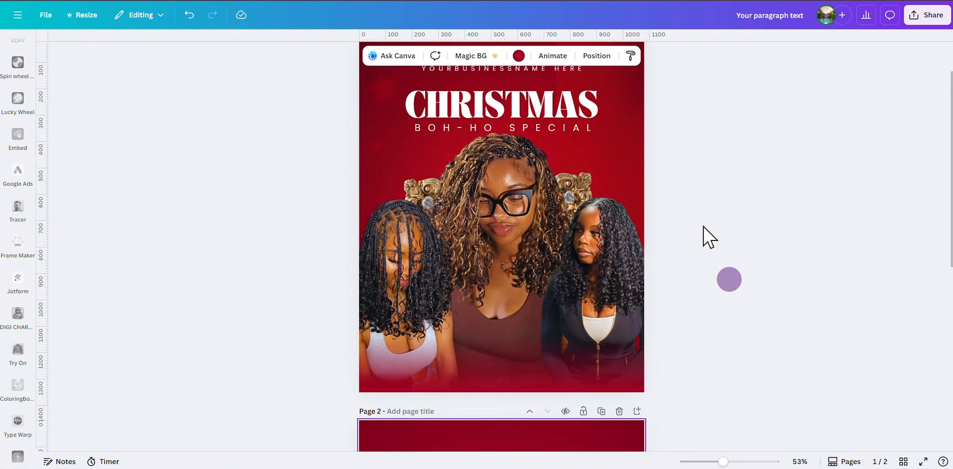
pyautogui.click(635, 129)
pyautogui.moveTo(635, 129); pyautogui.dragTo(617, 467)
pyautogui.scroll(-5, 814, 351)
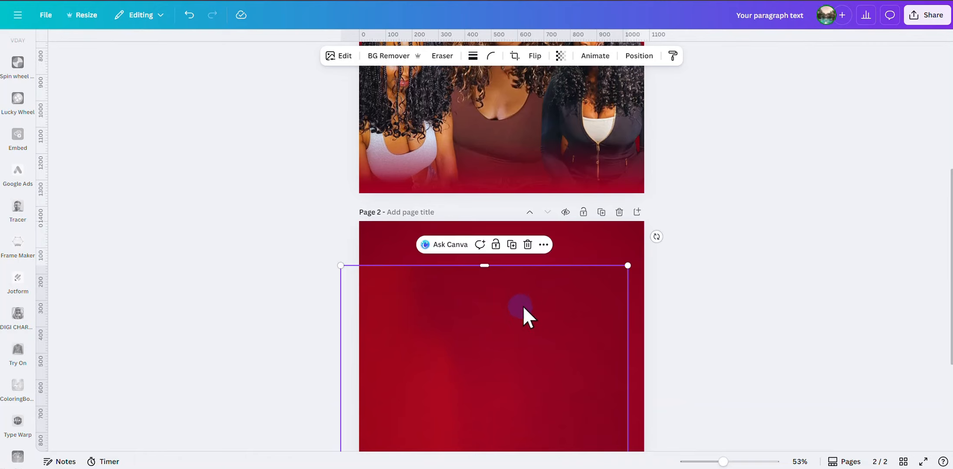
pyautogui.moveTo(521, 306); pyautogui.dragTo(542, 282)
# Step: Raise the transparency setting of the flyer's remaining red star background image to 76
pyautogui.scroll(5, 745, 316)
pyautogui.scroll(2, 748, 323)
pyautogui.click(564, 84)
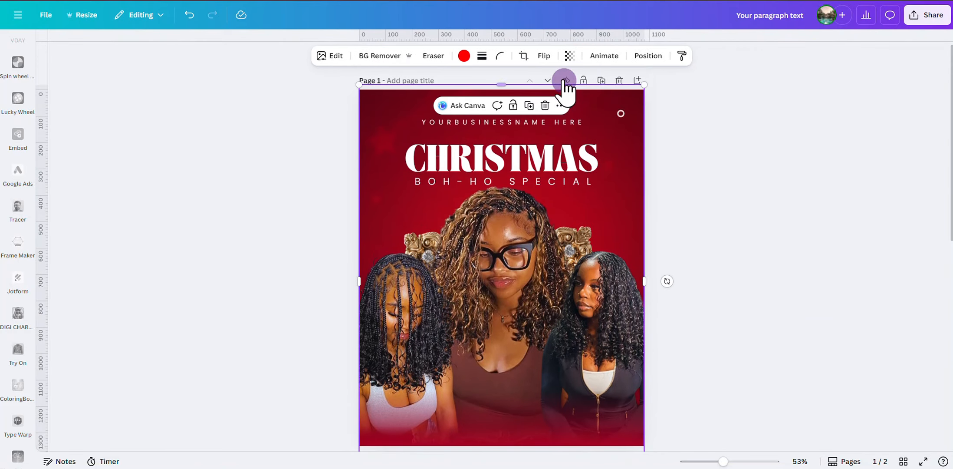
pyautogui.click(569, 57)
pyautogui.click(547, 95)
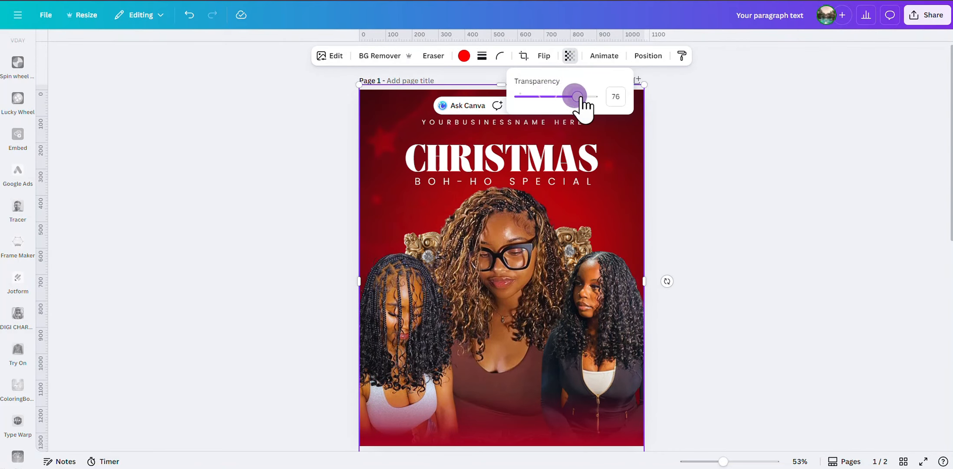
pyautogui.click(694, 166)
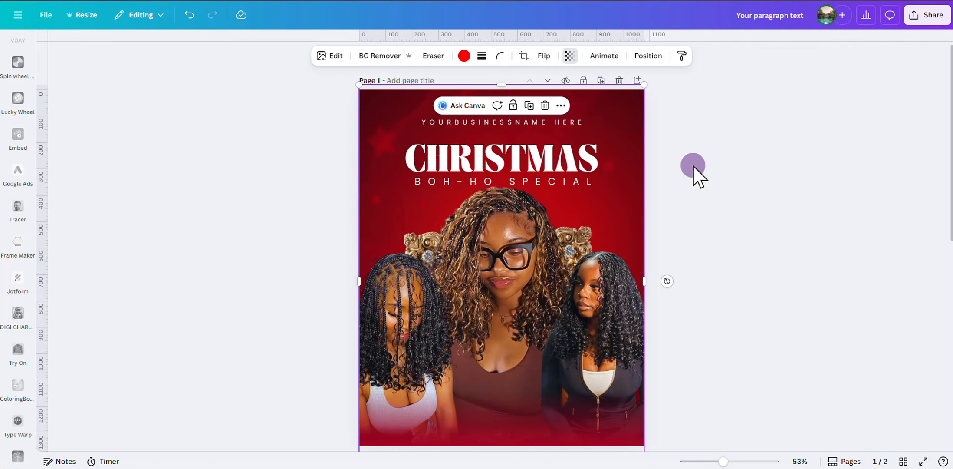
pyautogui.click(760, 228)
# Step: Move the YOURBUSINESSNAME HERE line slightly higher above the CHRISTMAS heading
pyautogui.scroll(-2, 759, 227)
pyautogui.scroll(1, 760, 227)
pyautogui.scroll(1, 759, 227)
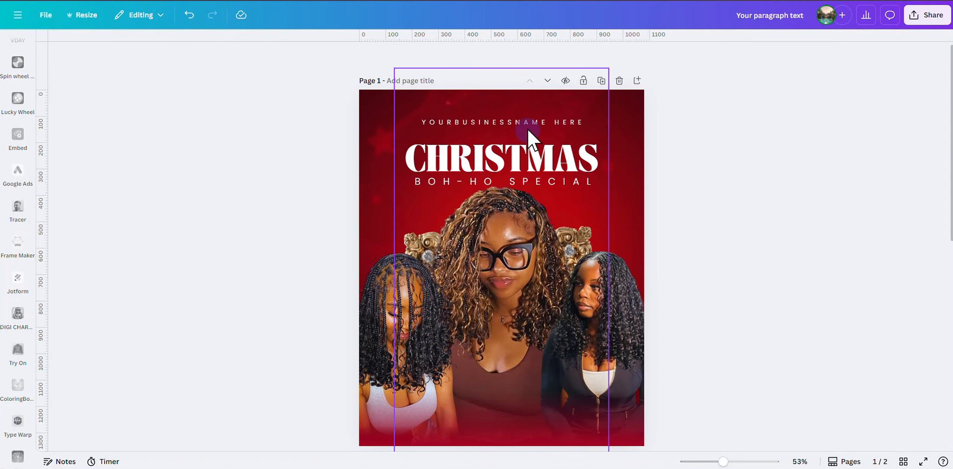
pyautogui.click(525, 119)
pyautogui.click(654, 161)
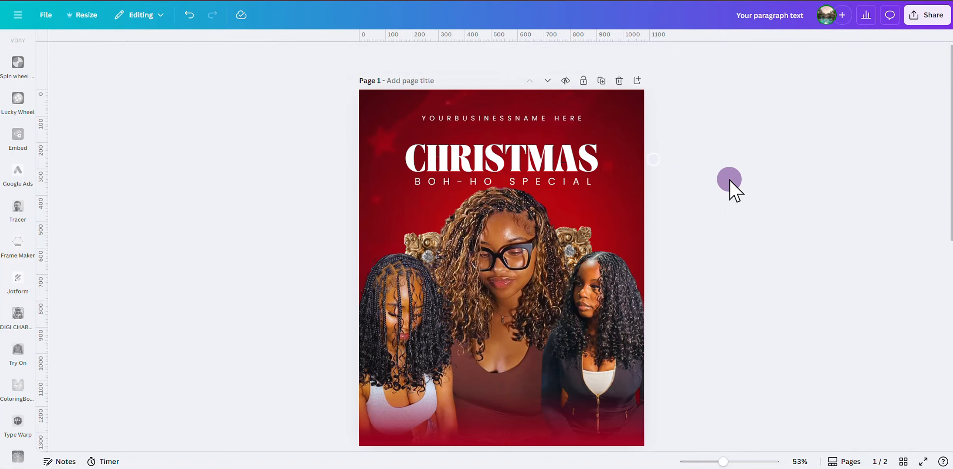
pyautogui.click(553, 152)
pyautogui.click(567, 185)
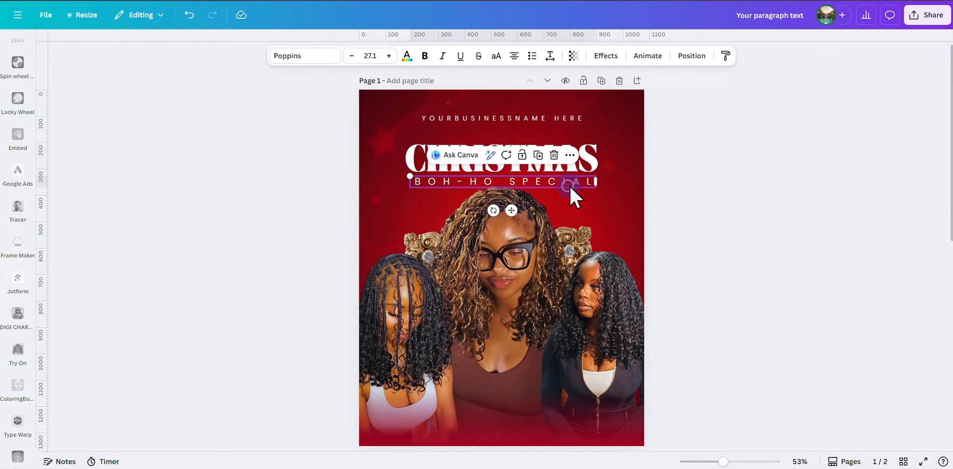
pyautogui.scroll(-5, 9, 119)
pyautogui.scroll(-5, 9, 119)
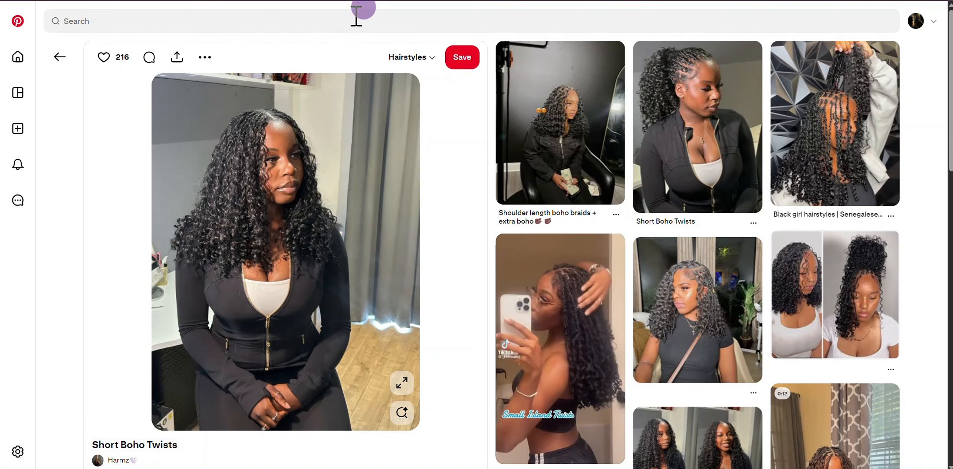
# Step: Switch to Pinterest, search for CHRISTMAS and browse the results for decorative elements
pyautogui.click(357, 17)
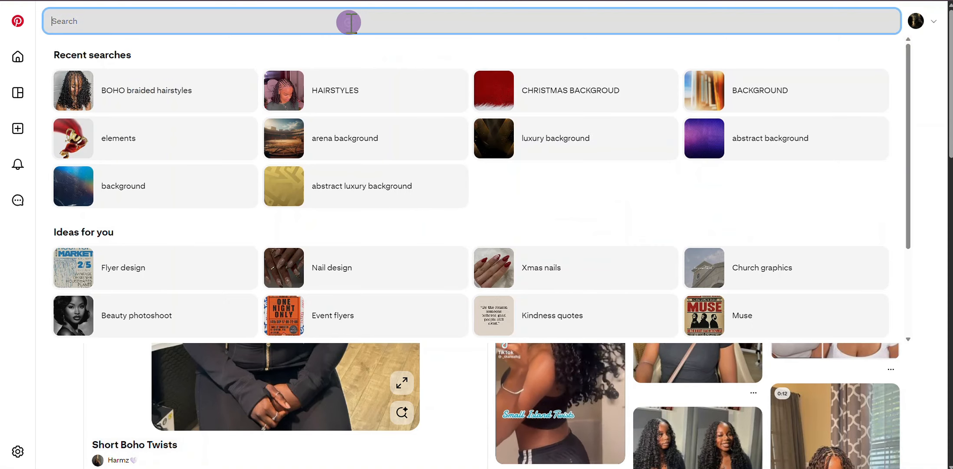
pyautogui.write('CHRISTMA')
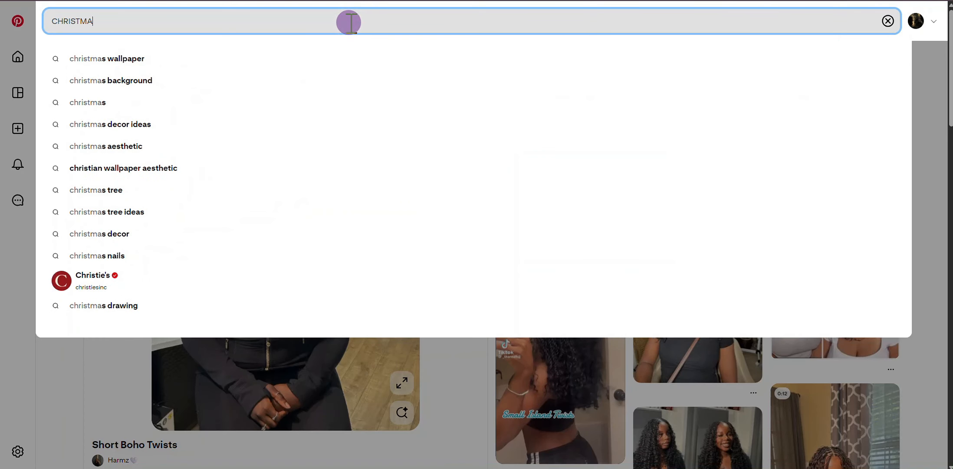
pyautogui.write('S')
pyautogui.press('Return')
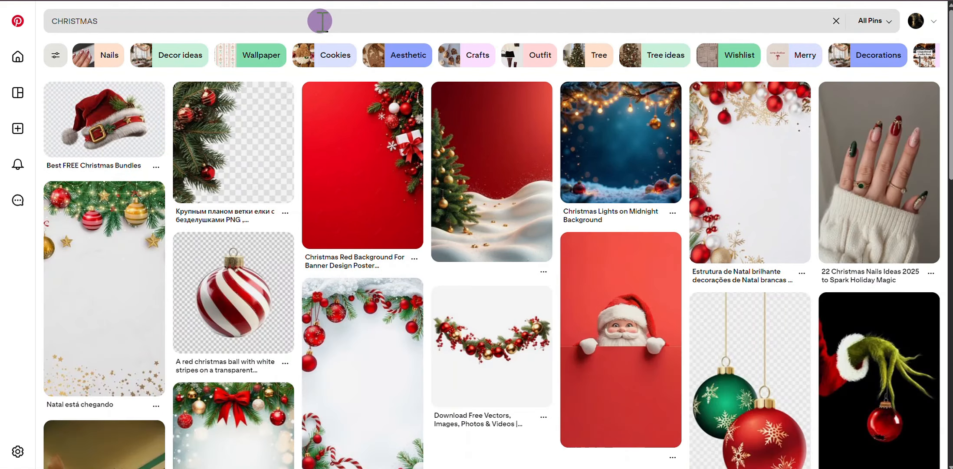
pyautogui.scroll(-4, 489, 246)
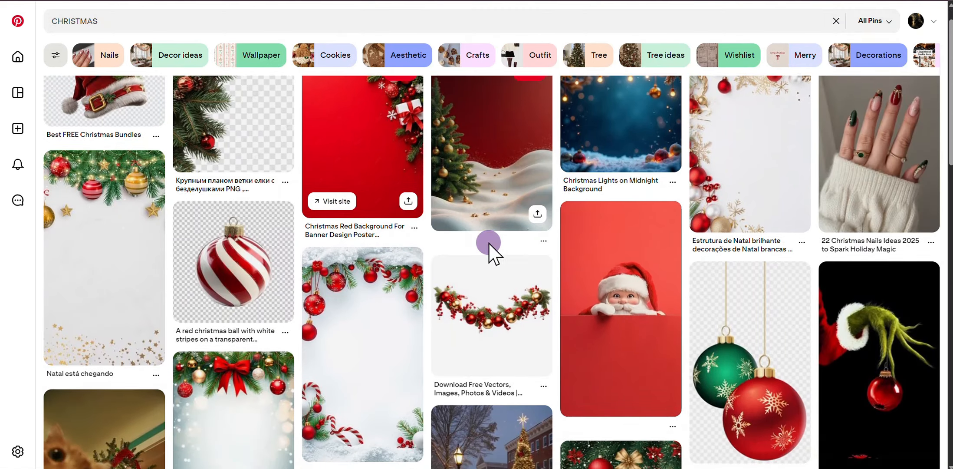
# Step: Copy the hanging green and red baubles image from Pinterest onto the flyer in Canva, place it beside the CHRISTMAS heading and remove its background
pyautogui.click(754, 234)
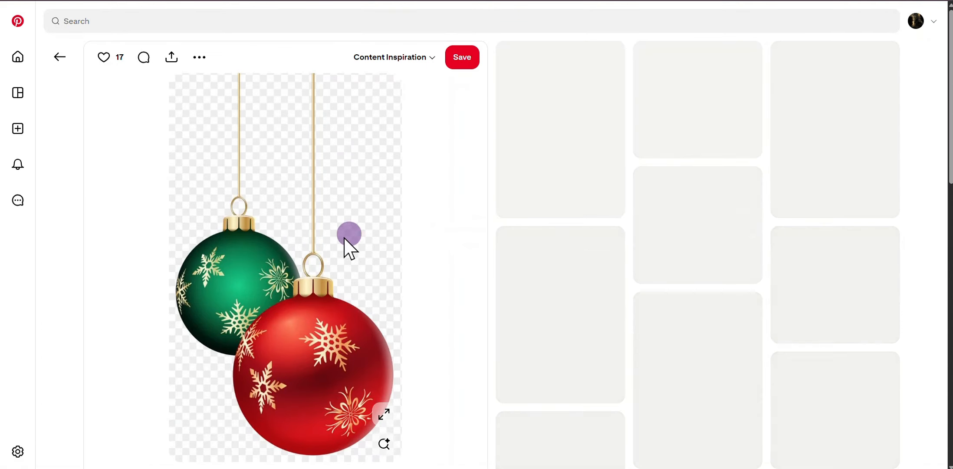
pyautogui.moveTo(349, 240); pyautogui.dragTo(389, 220)
pyautogui.moveTo(475, 248); pyautogui.dragTo(353, 160)
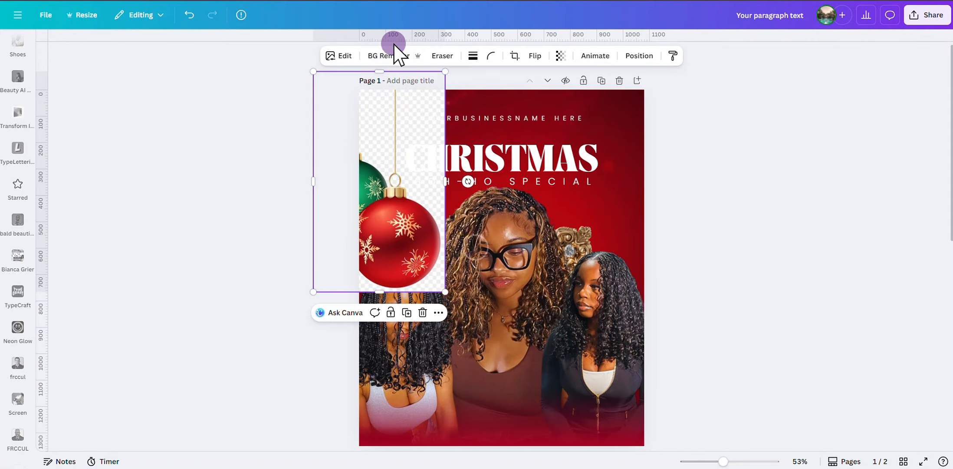
pyautogui.click(375, 55)
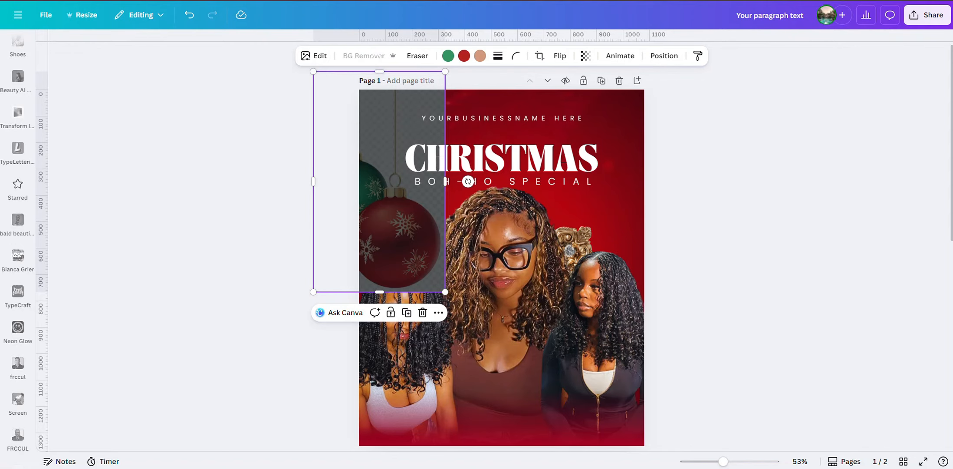
# Step: Copy the striped candy cane image from Pinterest onto the flyer in Canva and remove its background
pyautogui.hotkey('ctrl', 'Tab')
pyautogui.click(512, 93)
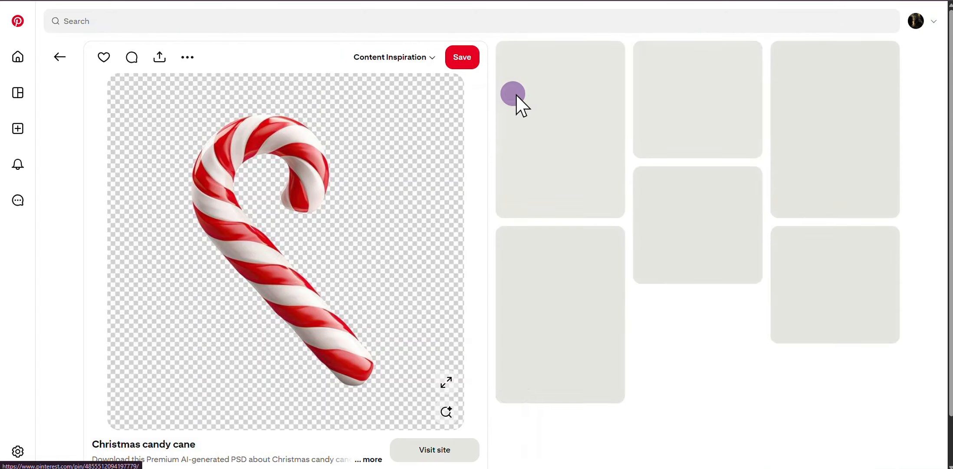
pyautogui.moveTo(371, 210); pyautogui.dragTo(447, 288)
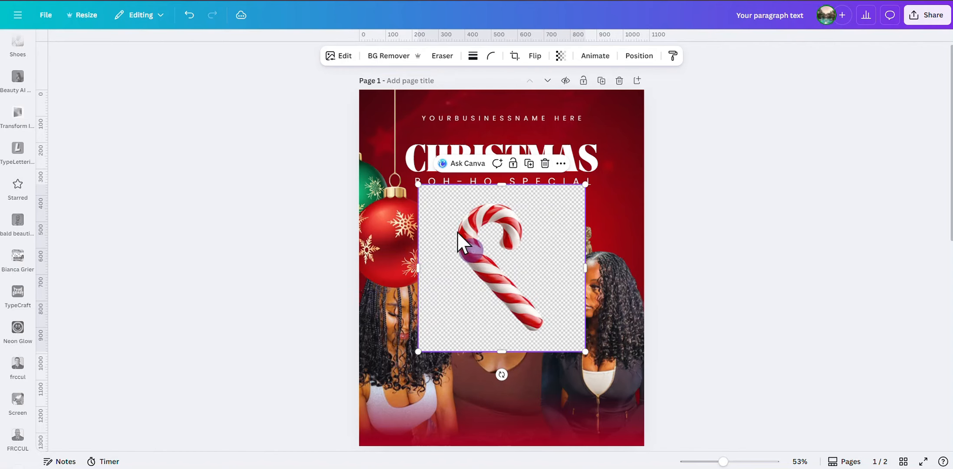
pyautogui.click(389, 56)
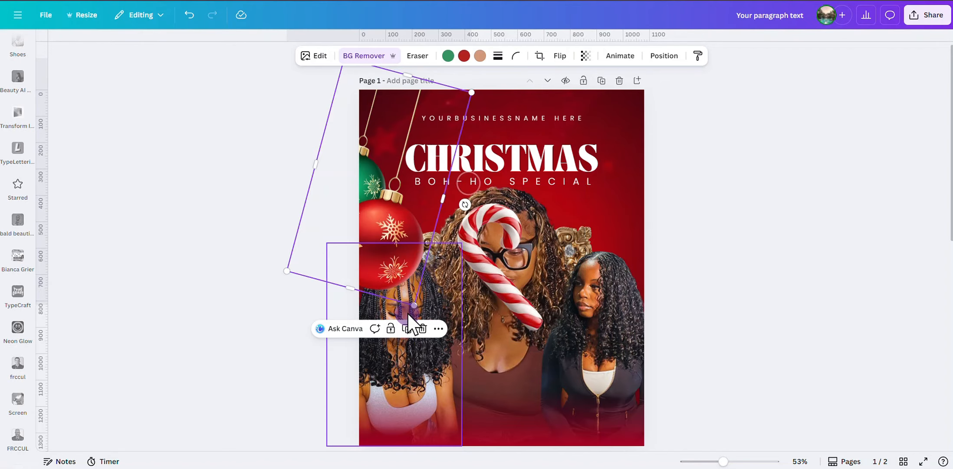
# Step: Try the tilted baubles smaller in the flyer's upper corner, and delete both the baubles and the candy cane
pyautogui.moveTo(413, 305); pyautogui.dragTo(415, 161)
pyautogui.moveTo(375, 129); pyautogui.dragTo(400, 144)
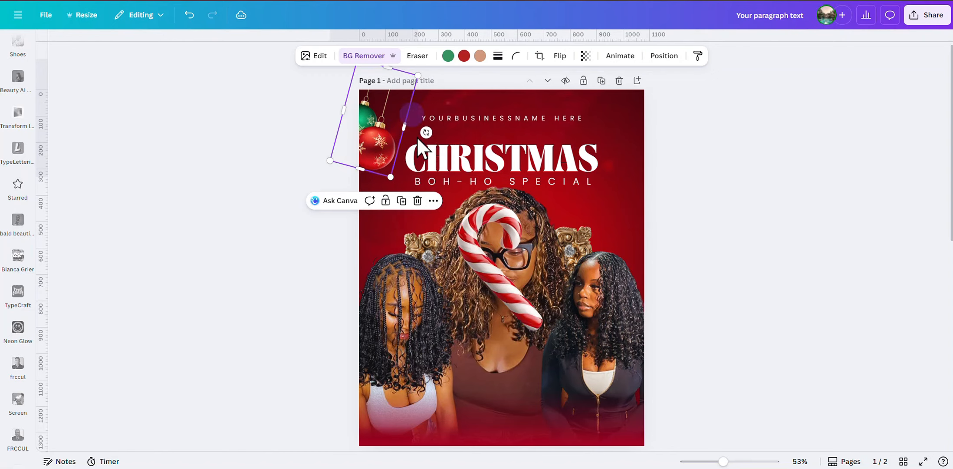
pyautogui.click(417, 200)
pyautogui.click(506, 259)
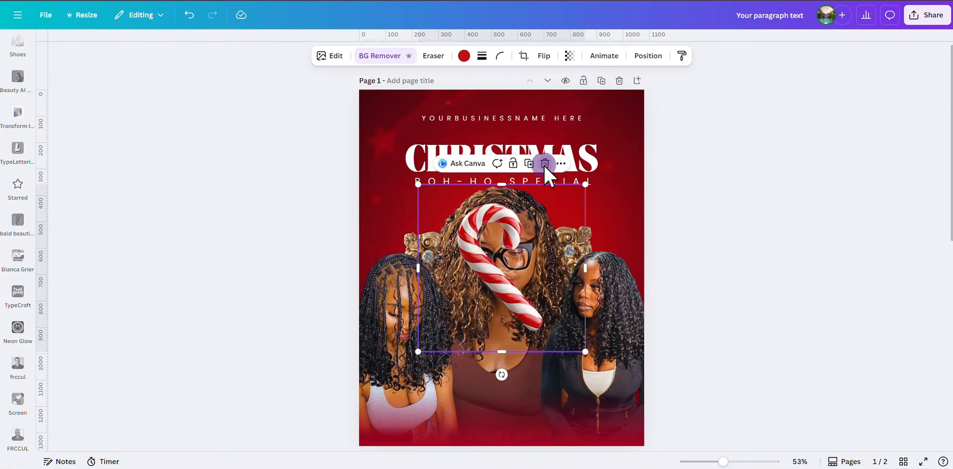
pyautogui.click(544, 164)
# Step: Add a text line reading BOOK YOUR APPOINTMENT NOW! to the flyer
pyautogui.moveTo(724, 461)
pyautogui.mouseDown()
pyautogui.moveTo(741, 461)
pyautogui.moveTo(731, 461)
pyautogui.mouseUp()
pyautogui.scroll(-3, 742, 365)
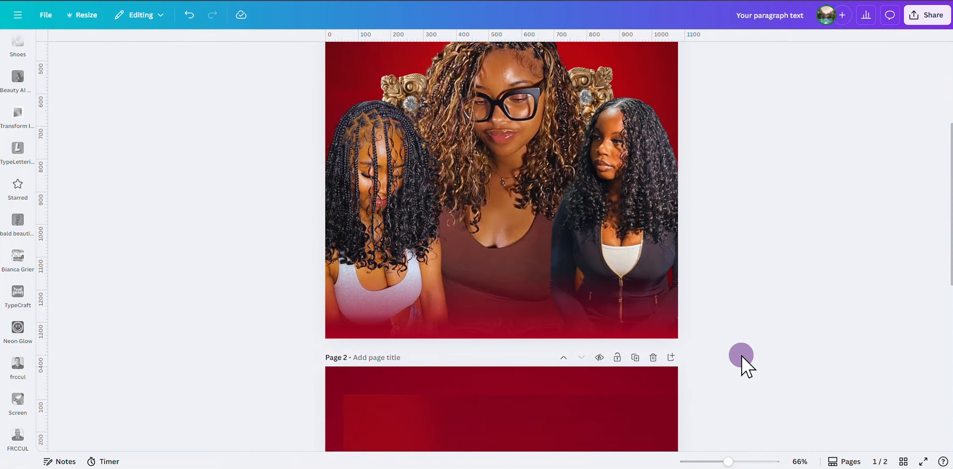
pyautogui.write('t')
pyautogui.write('BOOK YOUR APPOINT')
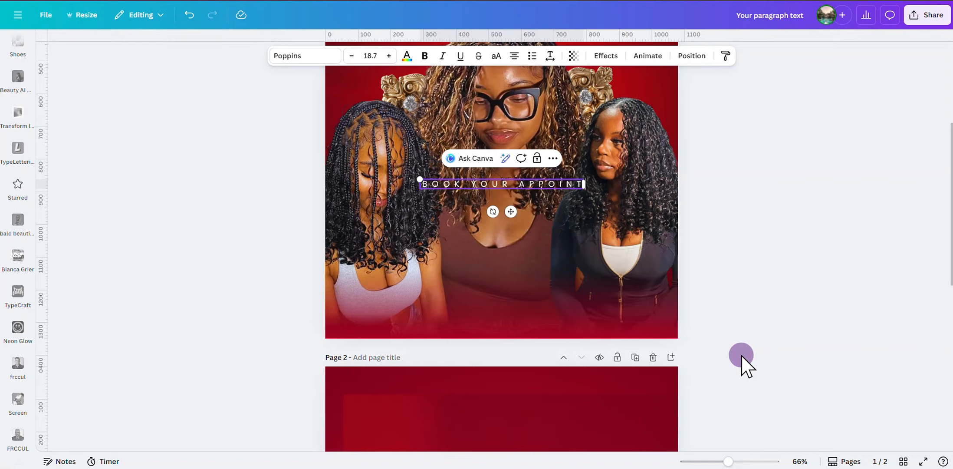
pyautogui.write('ME')
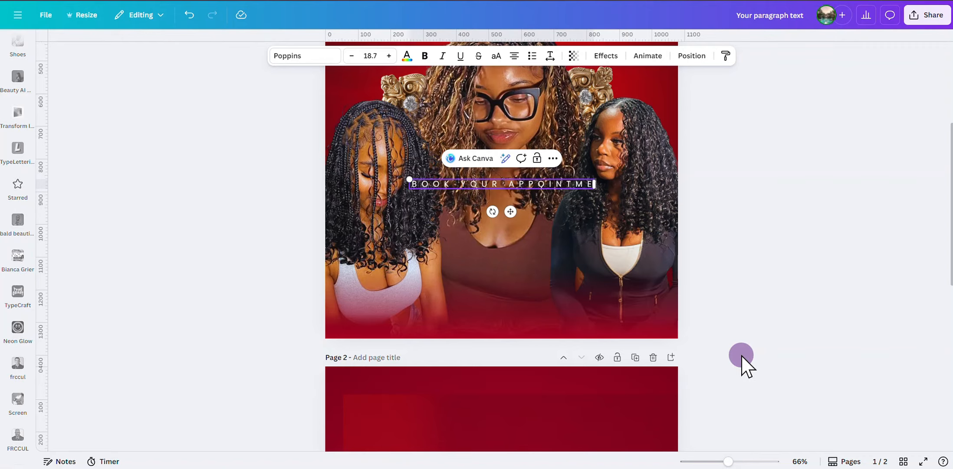
pyautogui.write('NT')
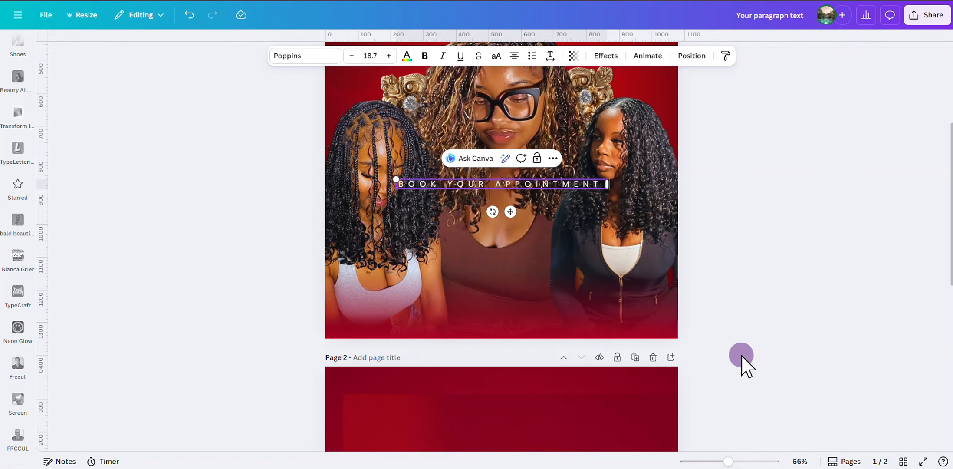
pyautogui.write(' NOW!')
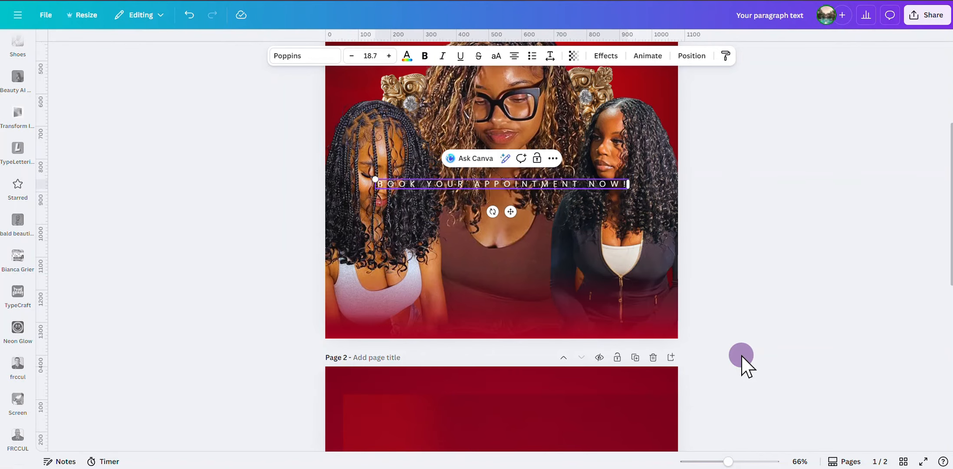
# Step: Style the appointment line in bold with letter spacing 129 and move it down near the flyer's red bottom fade
pyautogui.click(551, 57)
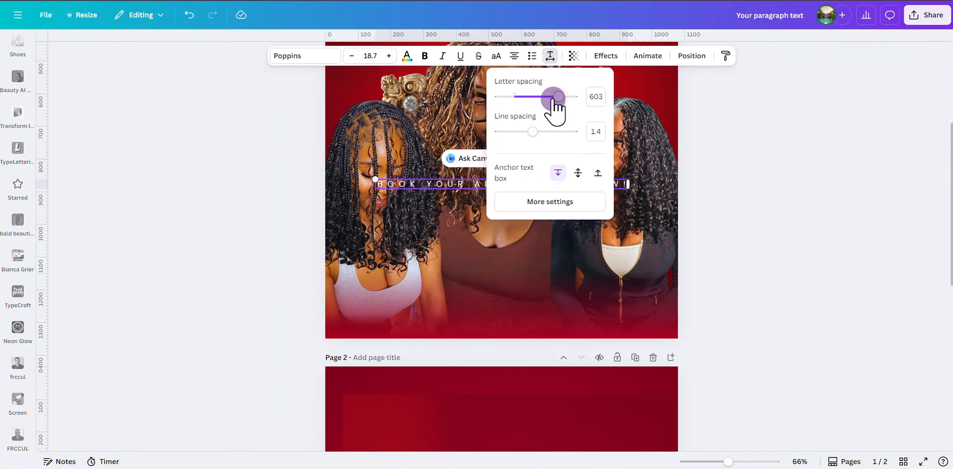
pyautogui.moveTo(555, 96); pyautogui.dragTo(523, 96)
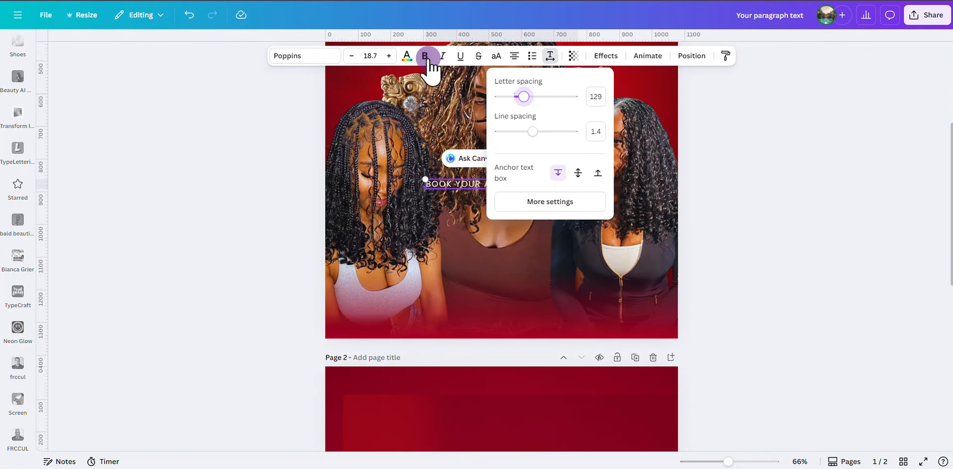
pyautogui.click(898, 337)
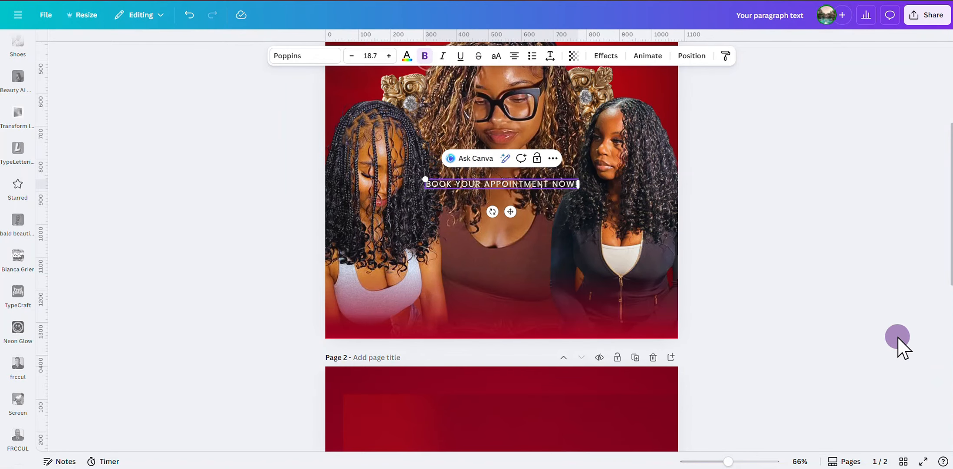
pyautogui.click(550, 185)
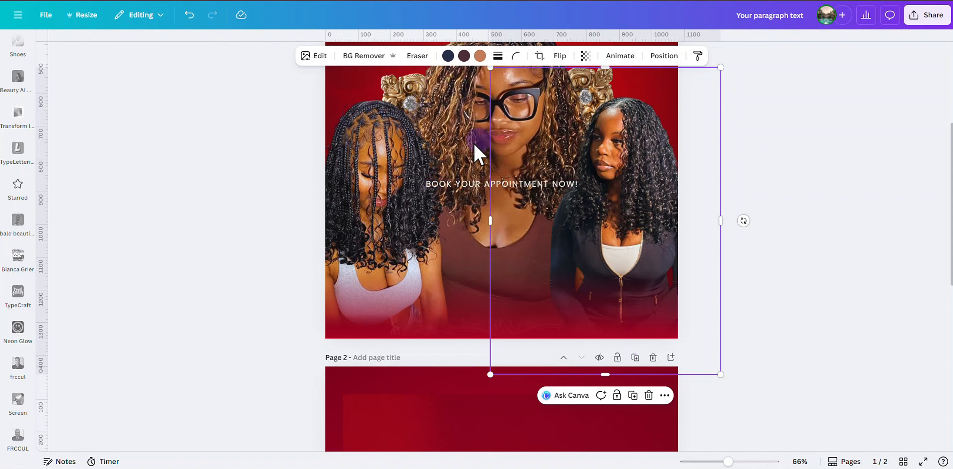
pyautogui.click(458, 180)
pyautogui.click(425, 63)
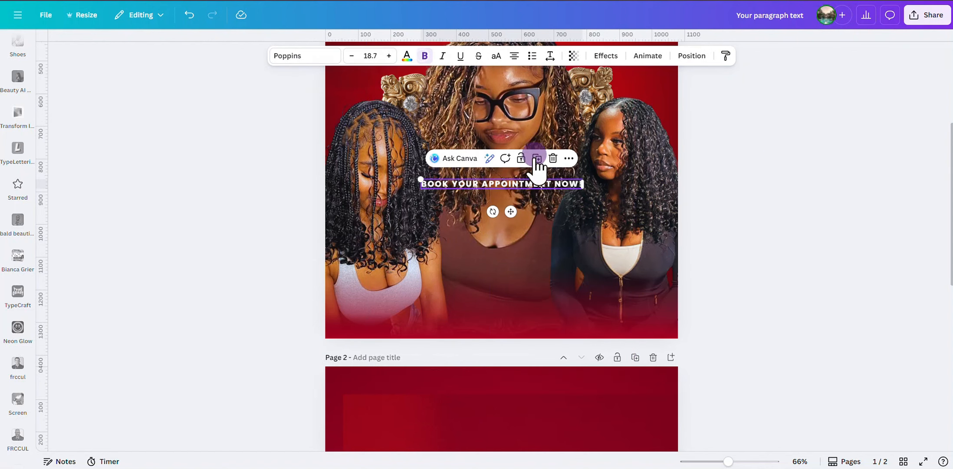
pyautogui.moveTo(511, 211); pyautogui.dragTo(513, 317)
pyautogui.click(784, 268)
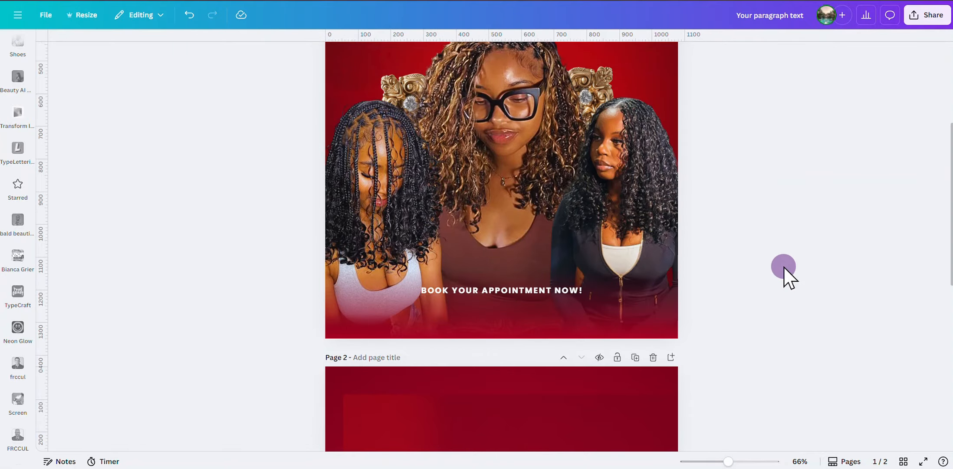
# Step: Shorten the appointment line to BOOK NOW! and enlarge it to font size 38.7
pyautogui.click(555, 289)
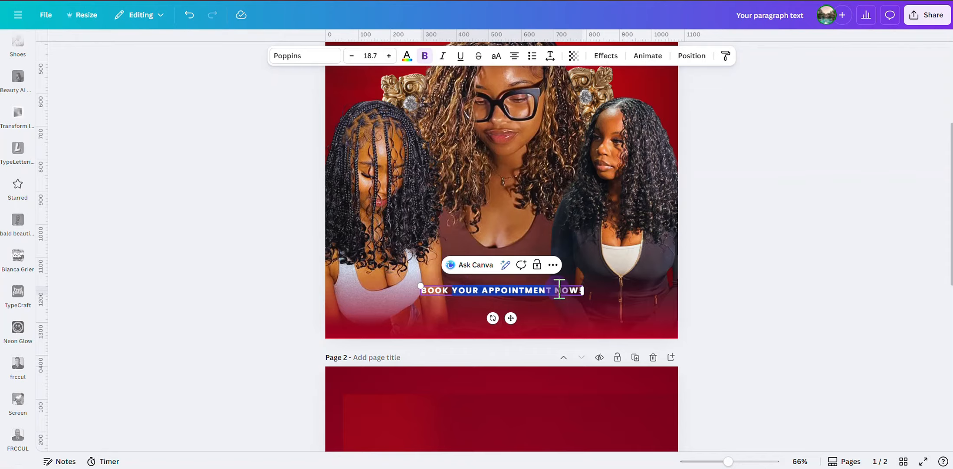
pyautogui.press('BackSpace')
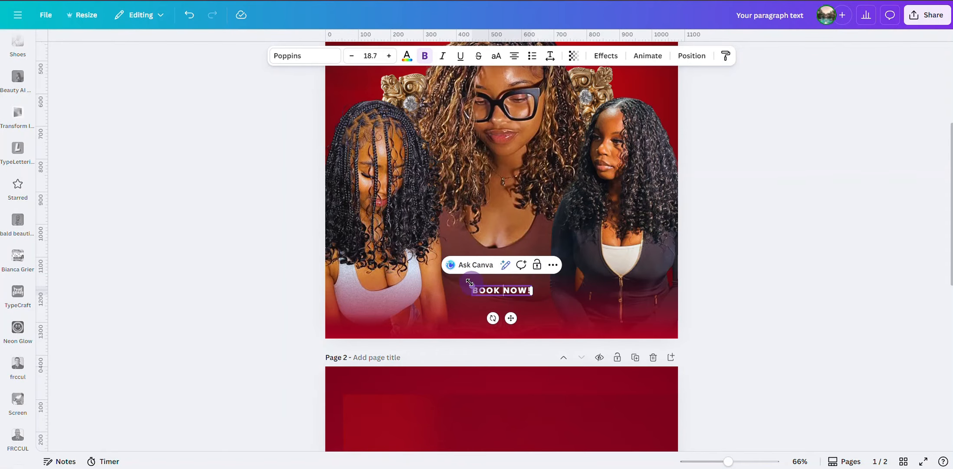
pyautogui.moveTo(426, 281); pyautogui.dragTo(405, 273)
pyautogui.moveTo(495, 282); pyautogui.dragTo(512, 289)
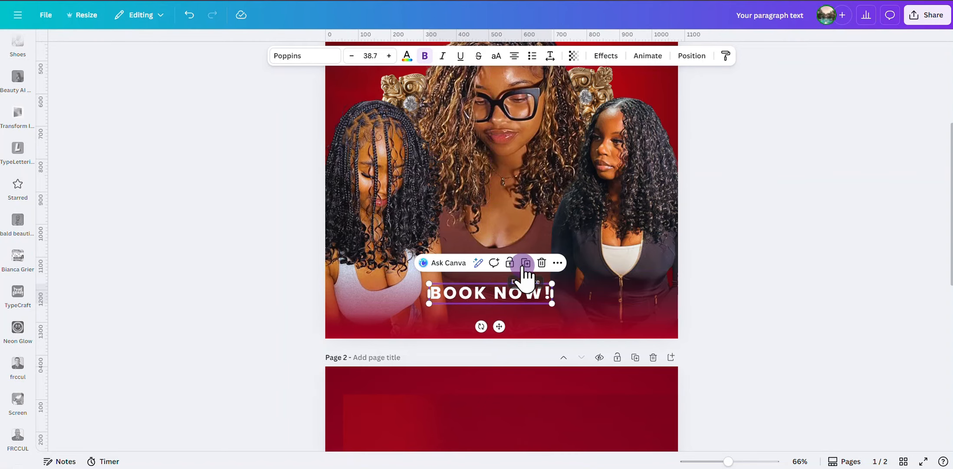
# Step: Duplicate the BOOK NOW! line and change the copy's text to YOURWEBSITE.COM
pyautogui.click(525, 262)
pyautogui.write('Y')
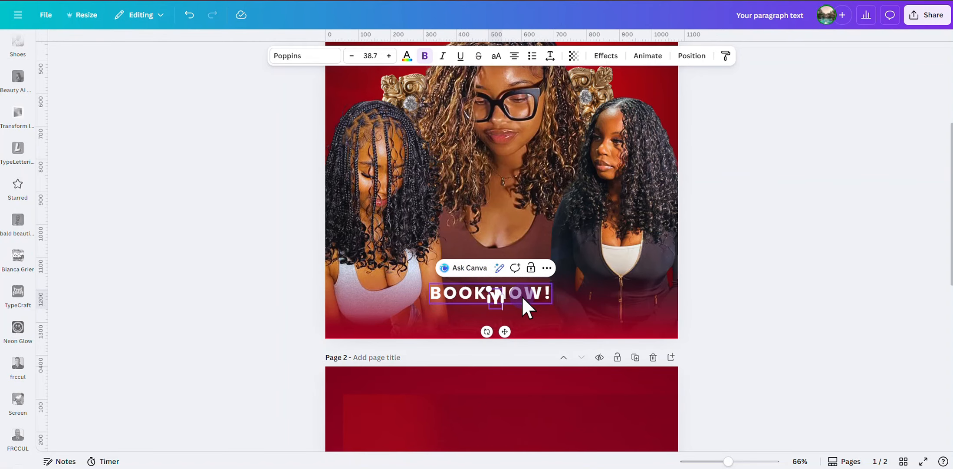
pyautogui.write('OURWEBSIT')
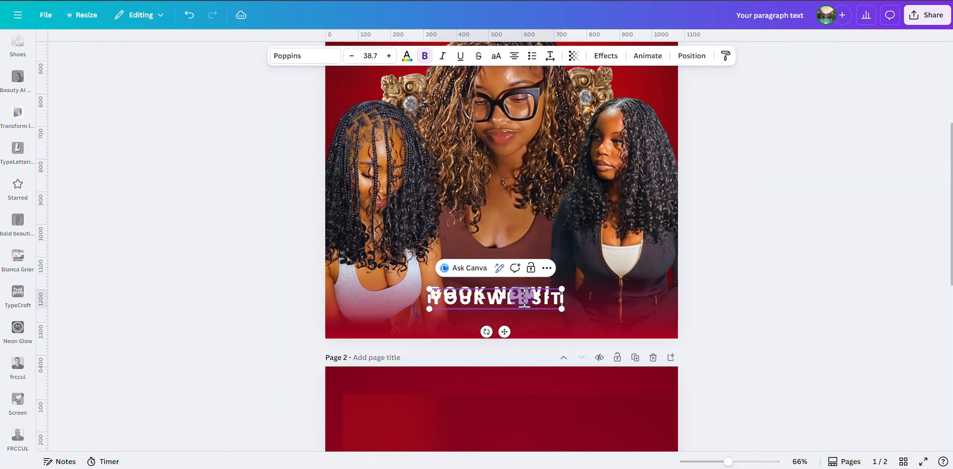
pyautogui.write('E.CO')
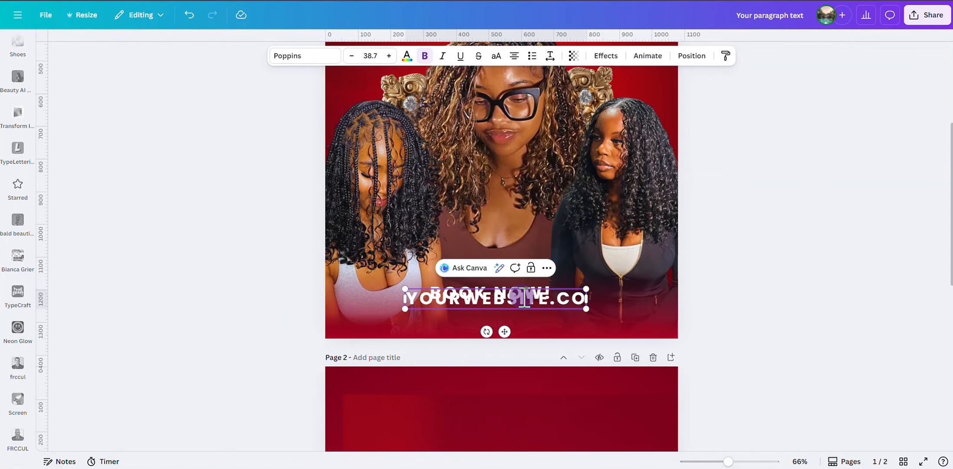
pyautogui.write('M')
pyautogui.scroll(1, 625, 273)
pyautogui.click(807, 271)
pyautogui.scroll(-2, 629, 265)
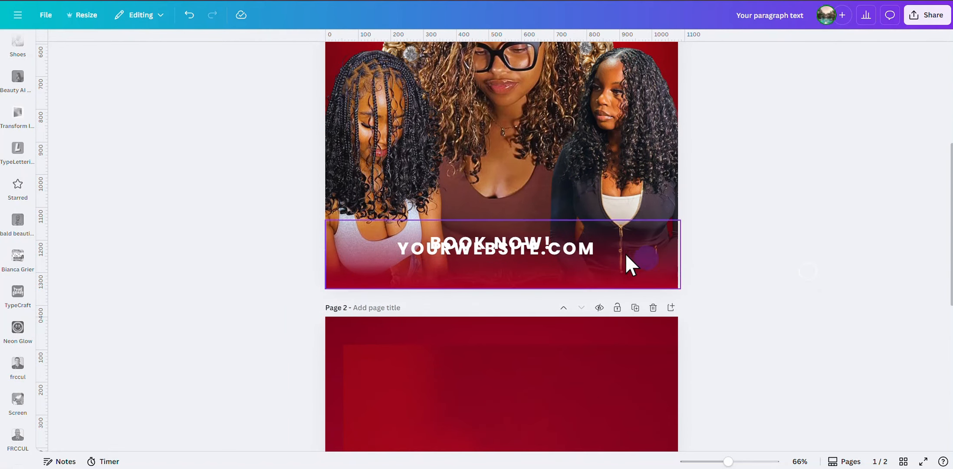
# Step: Set YOURWEBSITE.COM in regular weight with letter spacing 550, and shrink it to font size 16.8 directly beneath BOOK NOW!
pyautogui.click(574, 245)
pyautogui.click(423, 56)
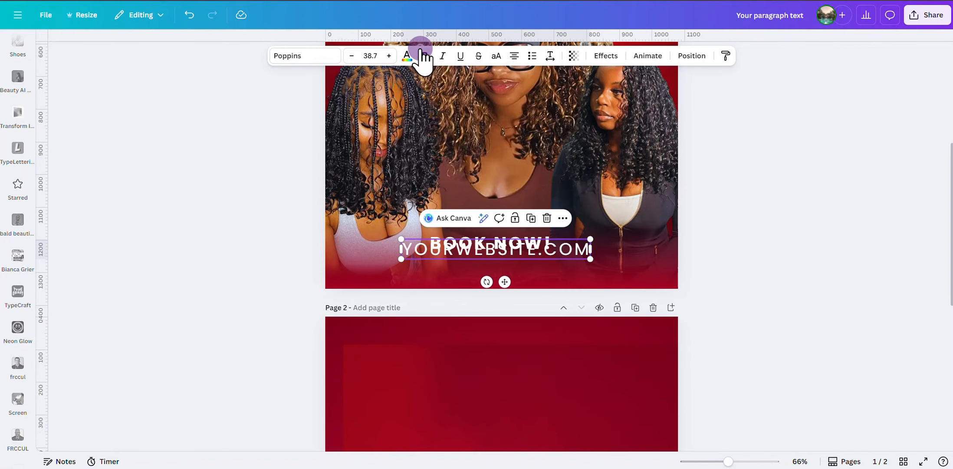
pyautogui.click(549, 56)
pyautogui.moveTo(536, 95); pyautogui.dragTo(555, 97)
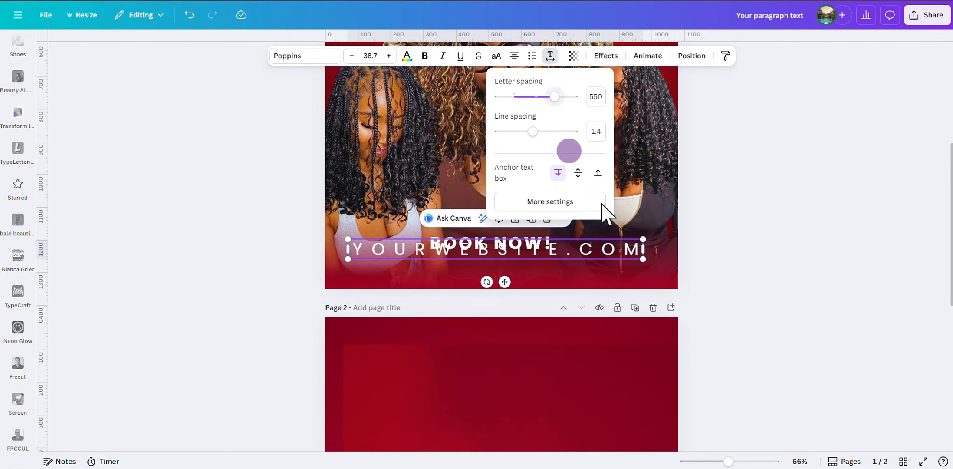
pyautogui.moveTo(642, 258); pyautogui.dragTo(489, 257)
pyautogui.click(765, 239)
# Step: Centre both the BOOK NOW! line and the YOURWEBSITE.COM line horizontally on the page
pyautogui.click(527, 236)
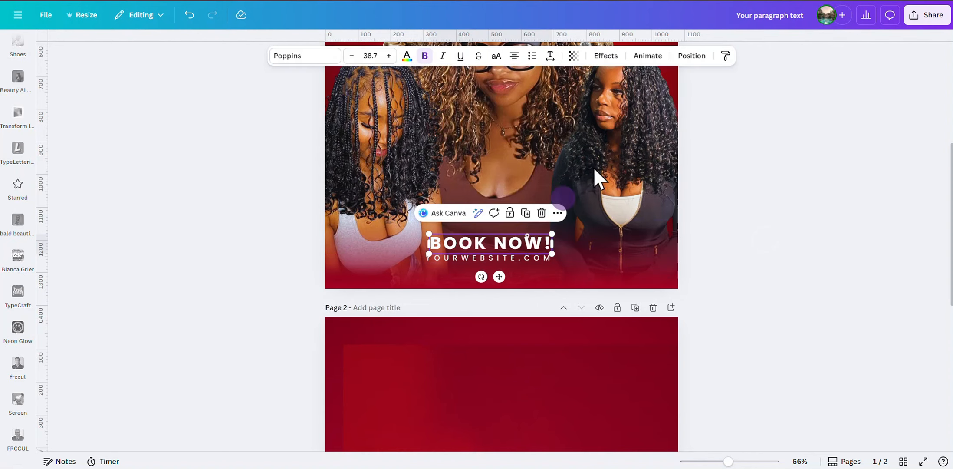
pyautogui.click(688, 61)
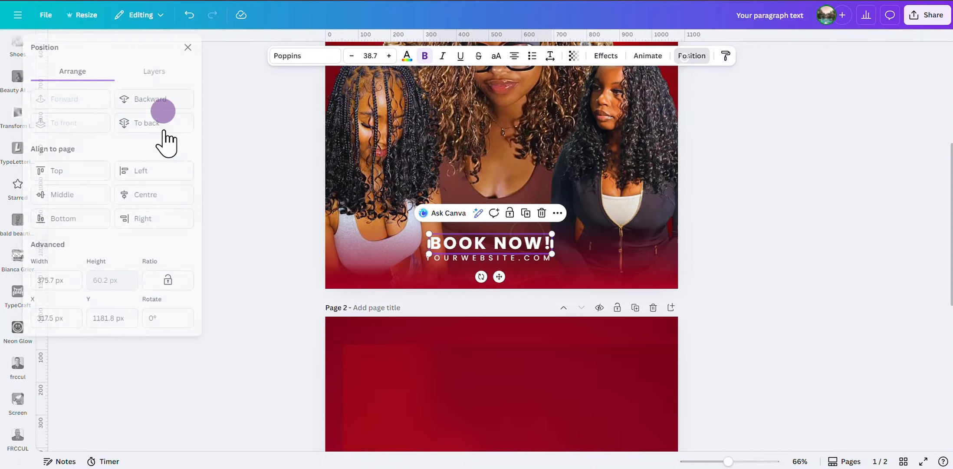
pyautogui.click(171, 195)
pyautogui.click(518, 256)
pyautogui.click(167, 195)
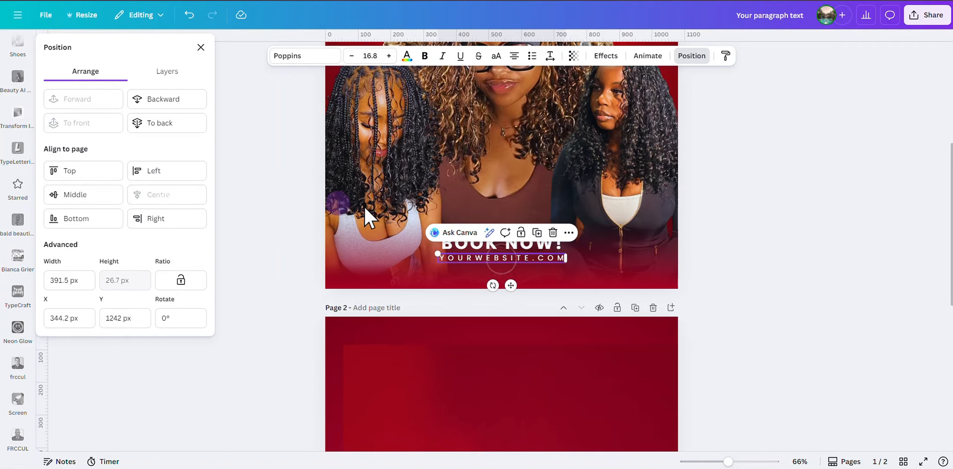
pyautogui.click(752, 255)
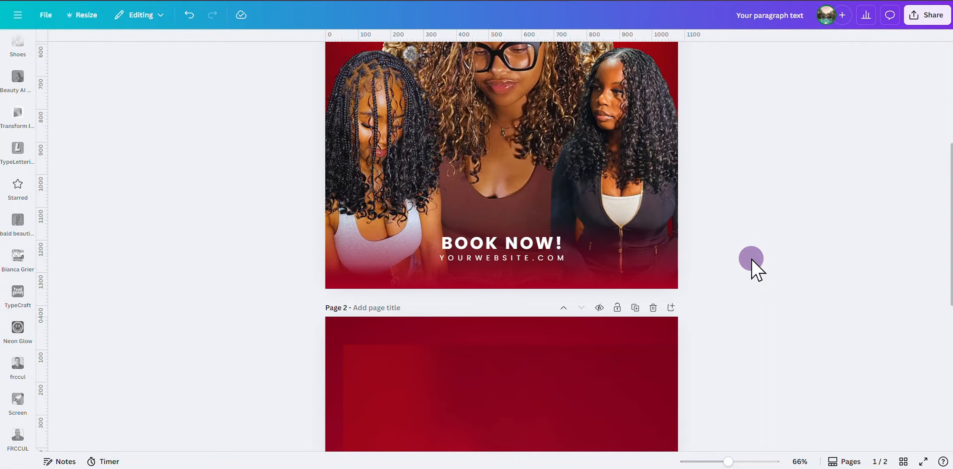
# Step: Add the uploaded candy cane image to page 1 and remove its background
pyautogui.scroll(2, 752, 260)
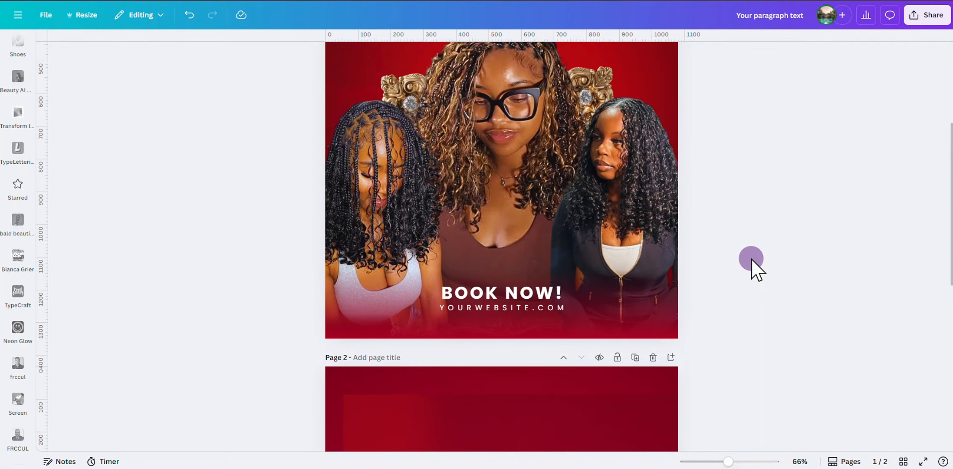
pyautogui.scroll(6, 752, 260)
pyautogui.scroll(10, 9, 170)
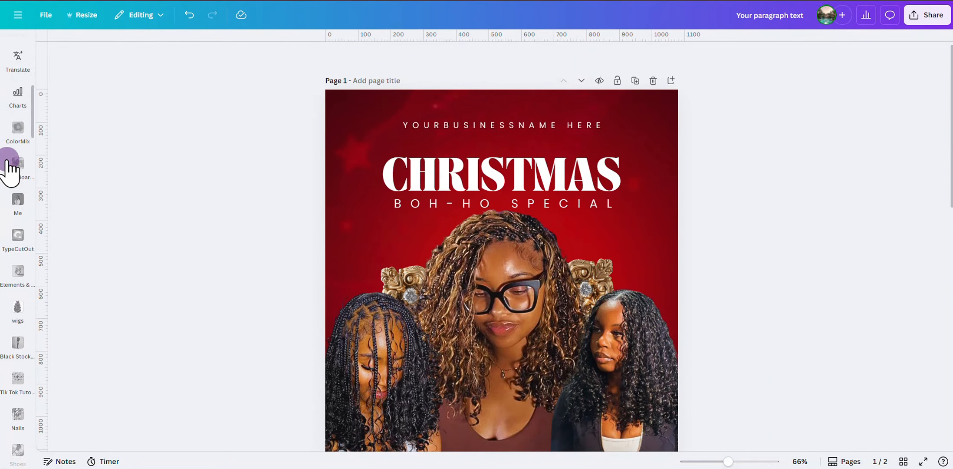
pyautogui.scroll(12, 10, 169)
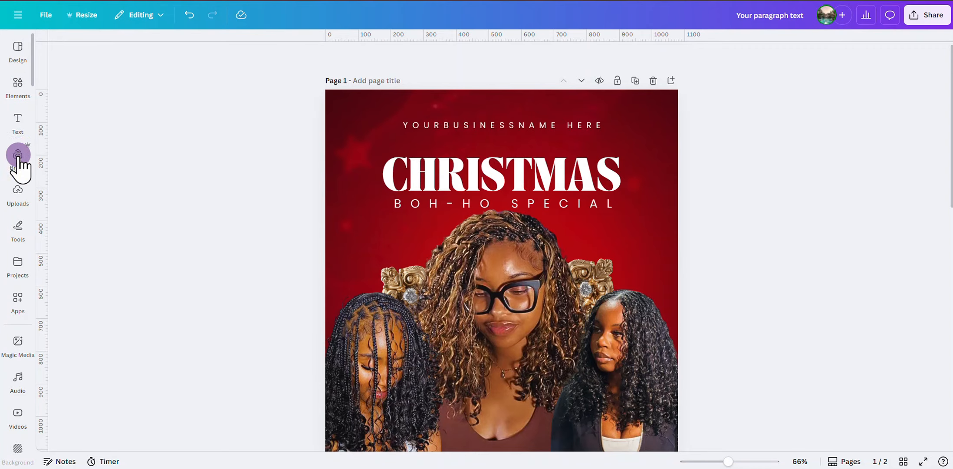
pyautogui.click(18, 193)
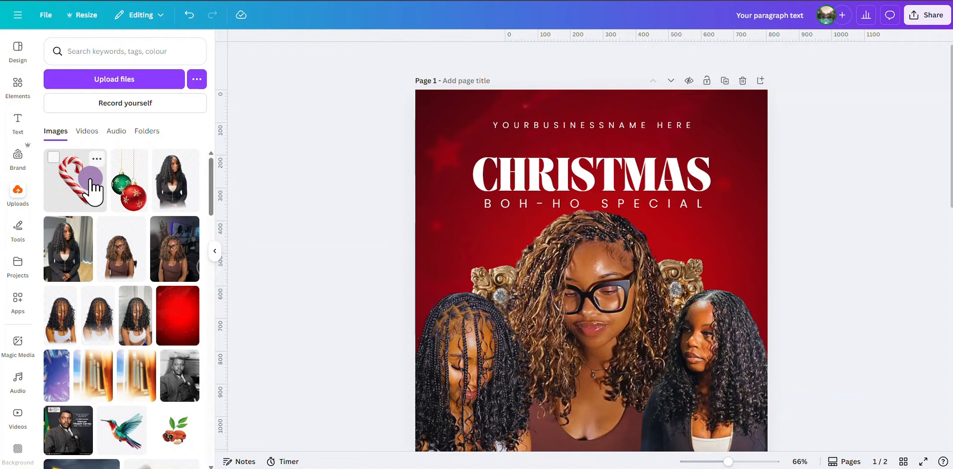
pyautogui.click(80, 184)
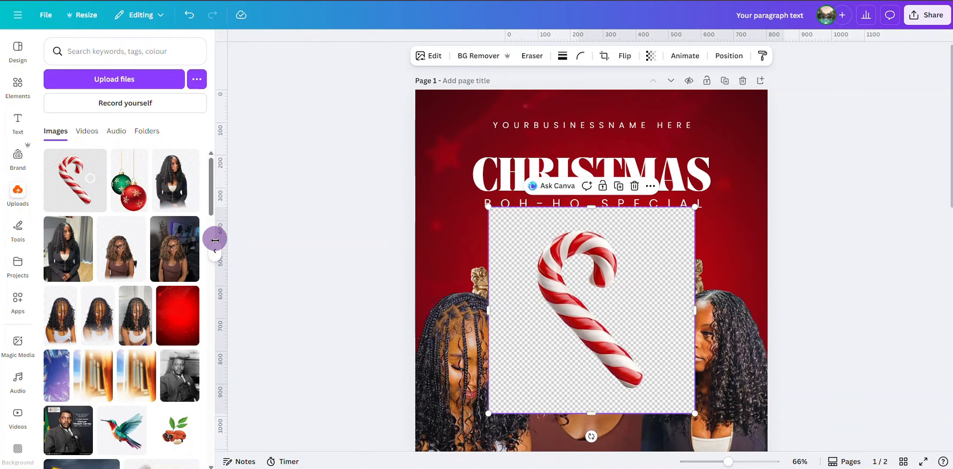
pyautogui.click(215, 240)
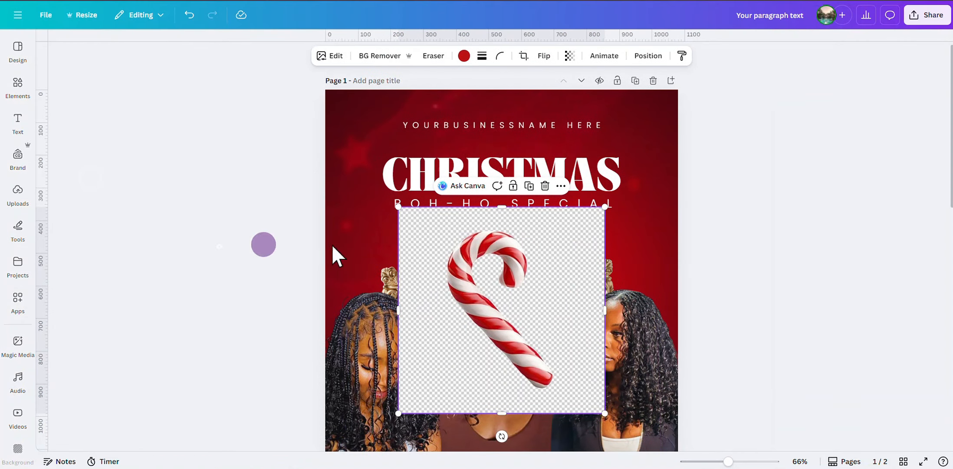
pyautogui.click(357, 43)
pyautogui.click(462, 218)
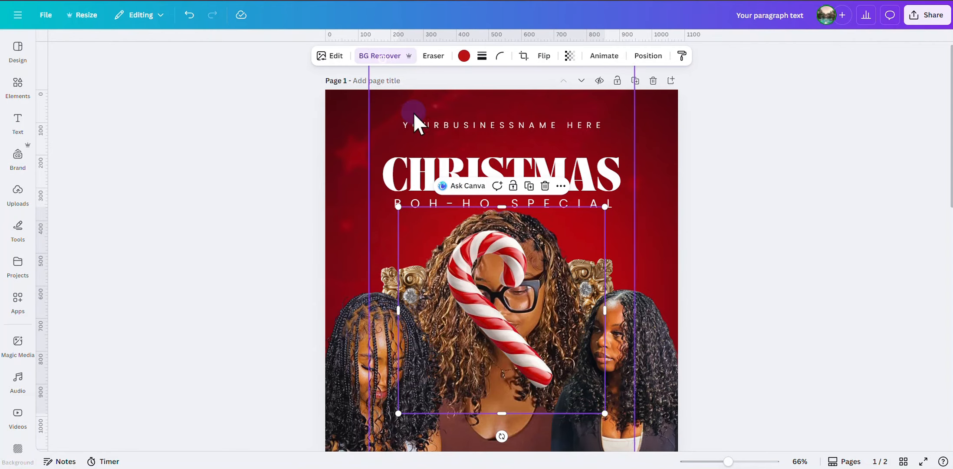
# Step: Adjust the candy cane image to sharpness 100, vibrance 49 and contrast 58, and raise its whites slightly
pyautogui.click(334, 56)
pyautogui.scroll(-1, 170, 238)
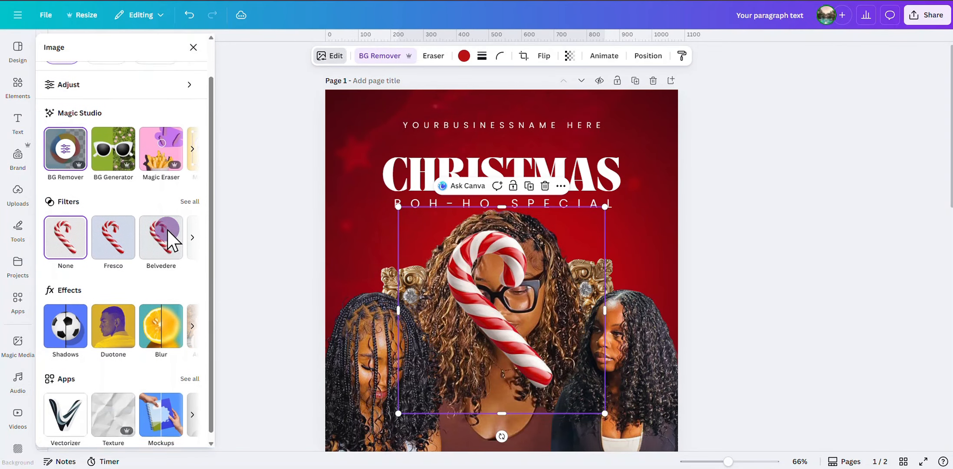
pyautogui.scroll(1, 139, 143)
pyautogui.click(130, 126)
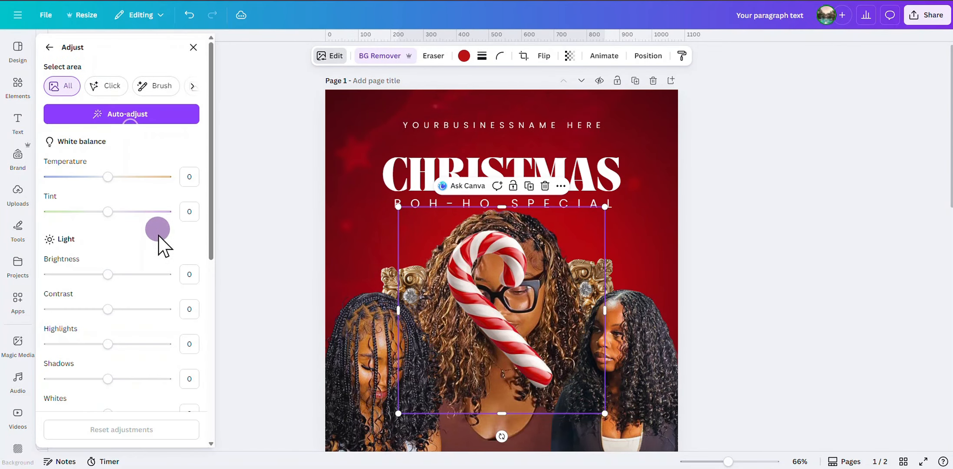
pyautogui.scroll(-5, 159, 247)
pyautogui.moveTo(109, 323); pyautogui.dragTo(167, 323)
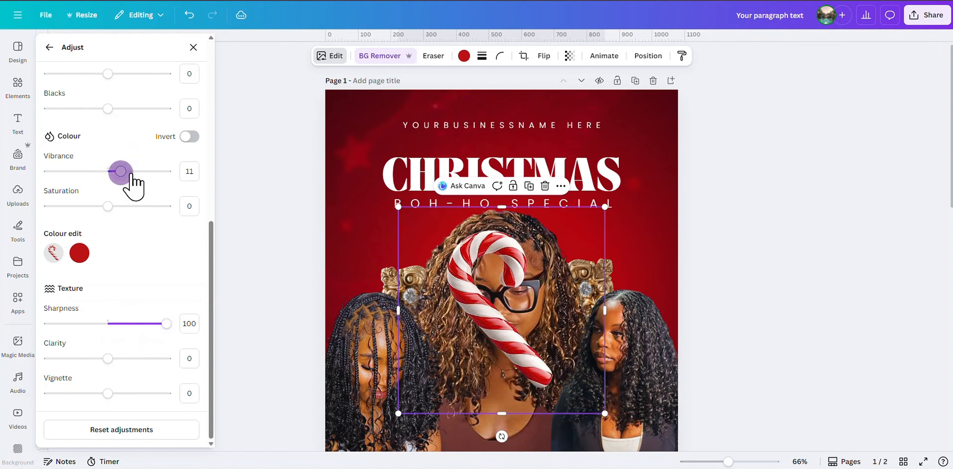
pyautogui.scroll(5, 149, 248)
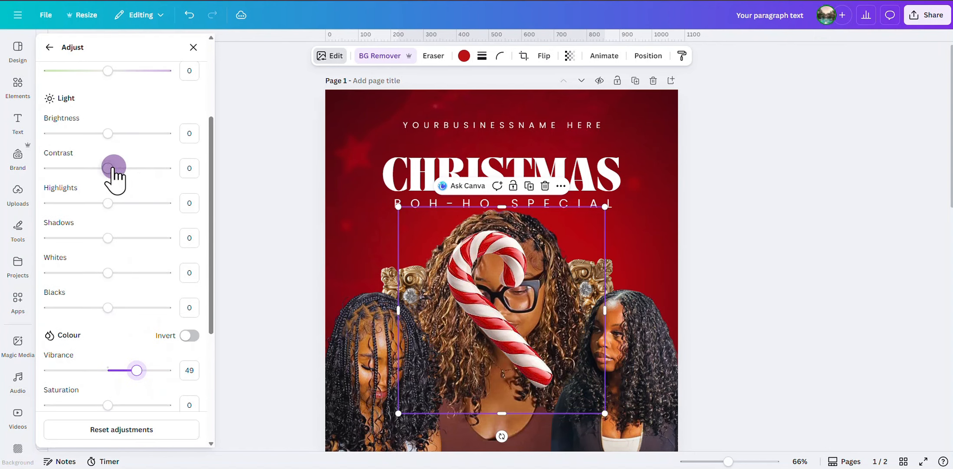
pyautogui.moveTo(114, 170); pyautogui.dragTo(147, 170)
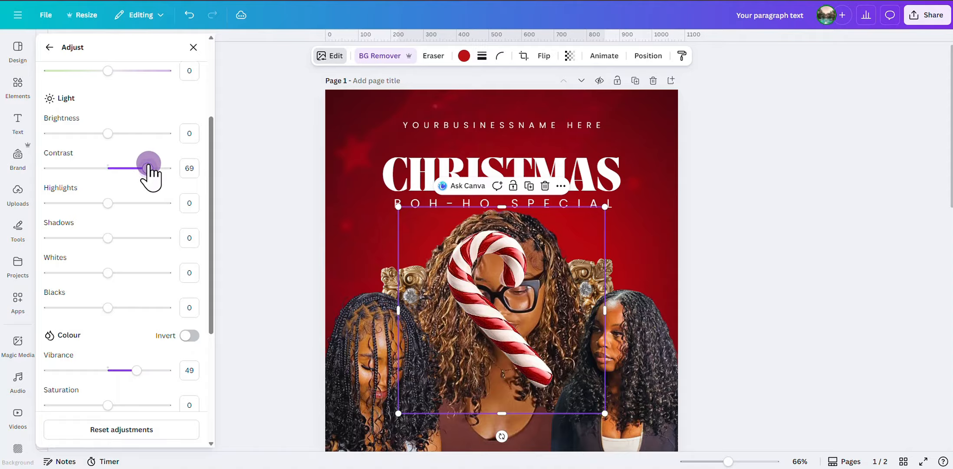
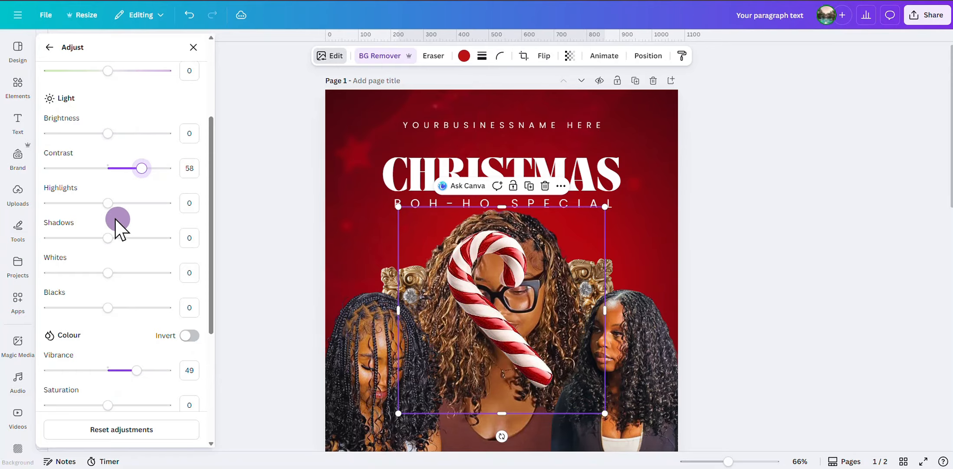
pyautogui.moveTo(107, 272); pyautogui.dragTo(120, 273)
pyautogui.click(191, 49)
# Step: Move the candy cane to the flyer's lower right corner and shrink it so it runs off the page edge
pyautogui.scroll(-5, 516, 241)
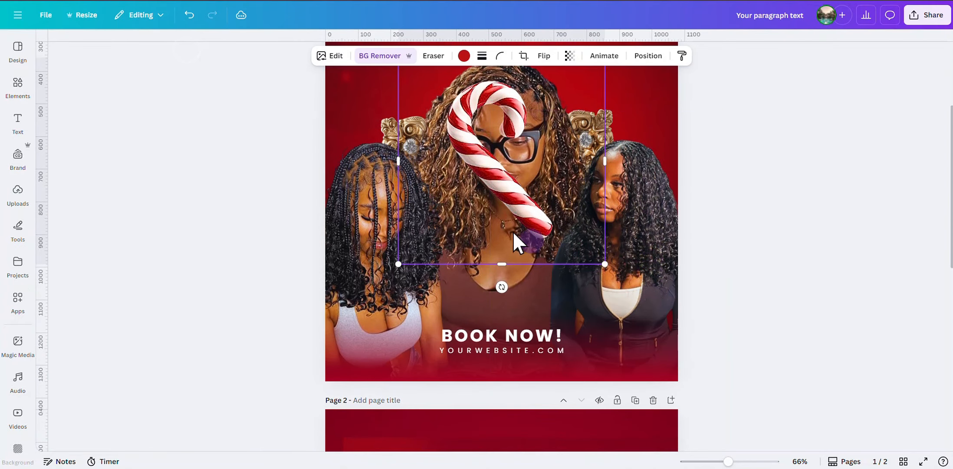
pyautogui.moveTo(517, 241); pyautogui.dragTo(675, 389)
pyautogui.moveTo(773, 420); pyautogui.dragTo(665, 404)
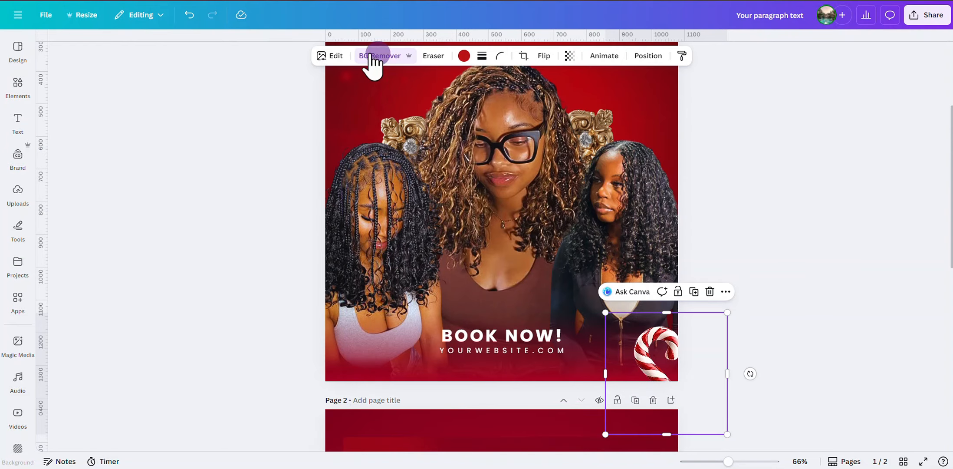
# Step: Apply a whole-image blur with intensity 62 to the candy cane
pyautogui.click(336, 55)
pyautogui.click(161, 382)
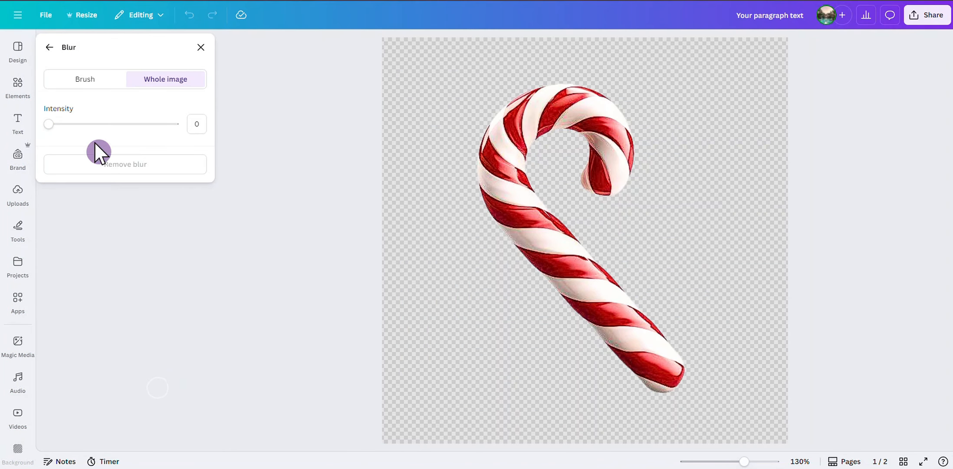
pyautogui.moveTo(92, 124); pyautogui.dragTo(96, 125)
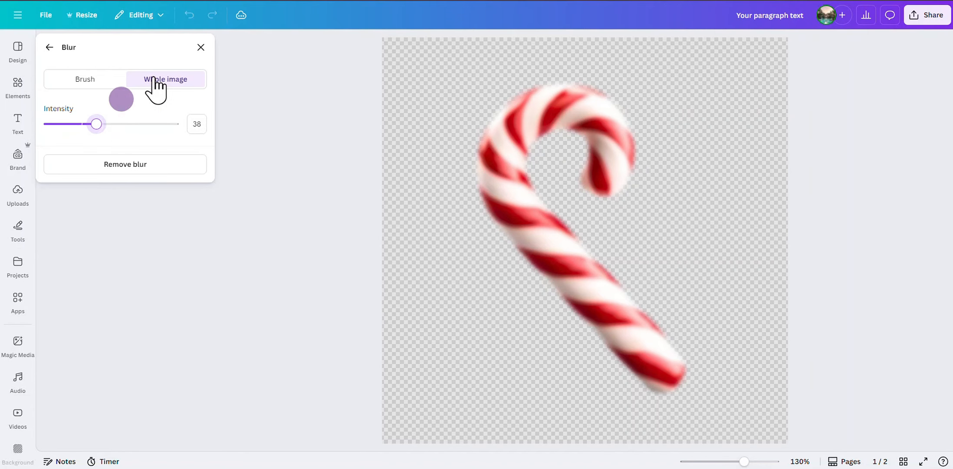
pyautogui.click(200, 45)
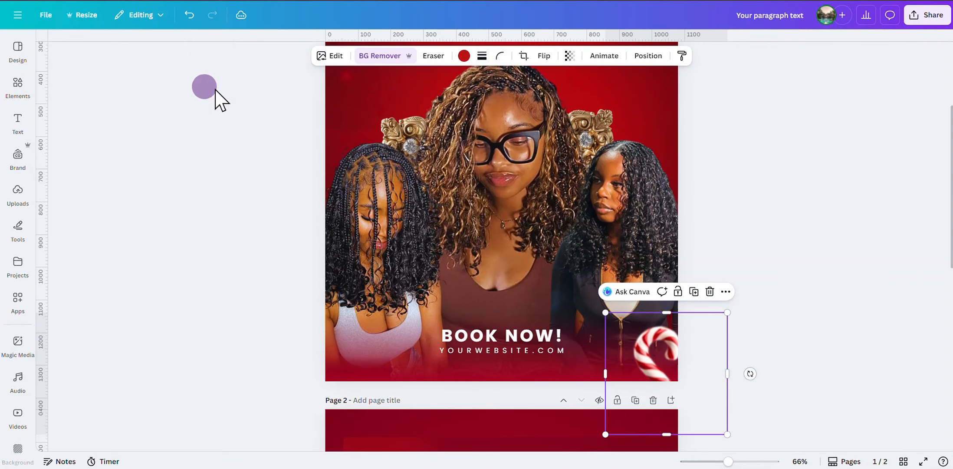
pyautogui.click(343, 62)
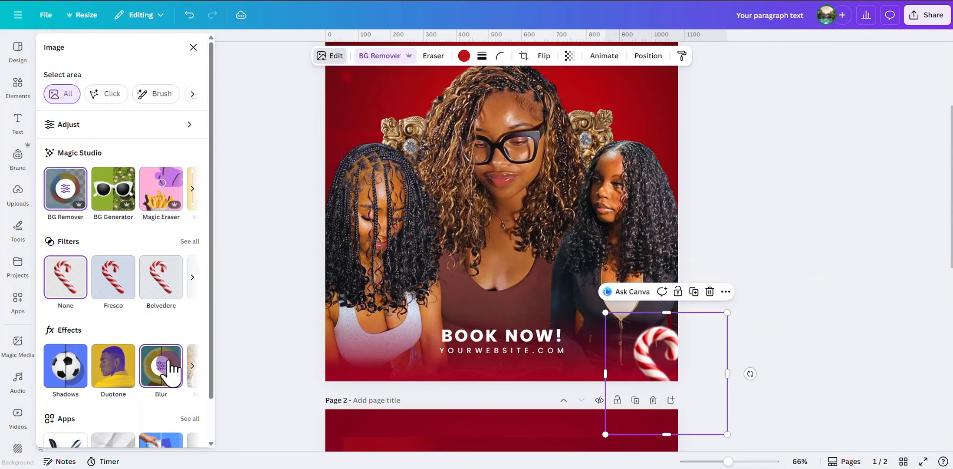
pyautogui.click(167, 364)
pyautogui.moveTo(97, 124); pyautogui.dragTo(127, 125)
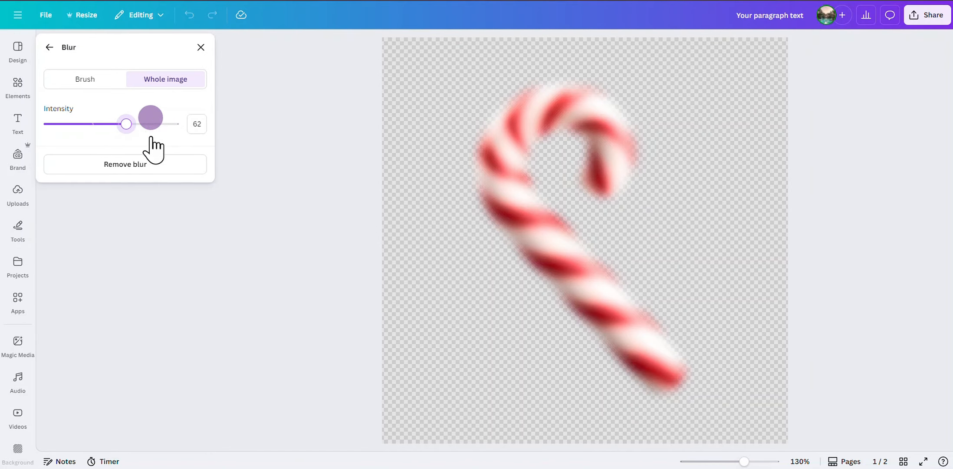
pyautogui.click(201, 47)
# Step: Tilt the lower right candy cane slightly counter-clockwise, and undo its accidental removal
pyautogui.moveTo(749, 373); pyautogui.dragTo(719, 250)
pyautogui.click(697, 297)
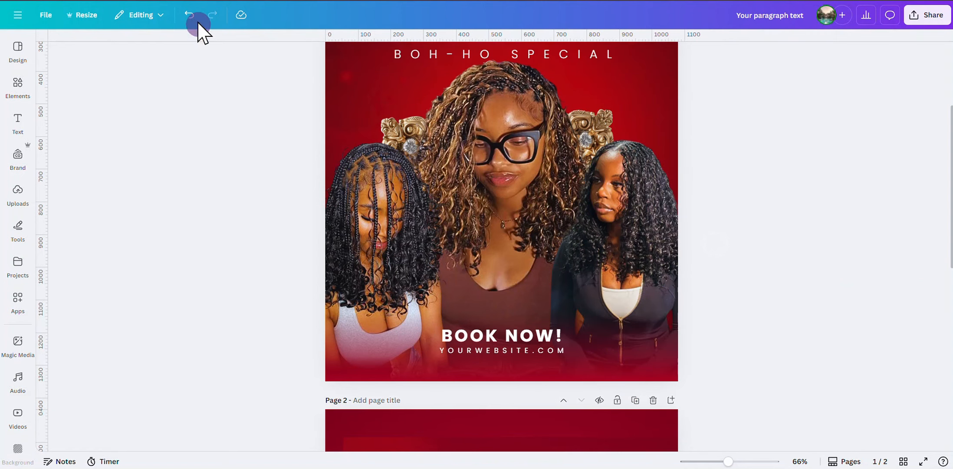
pyautogui.click(185, 13)
pyautogui.click(622, 295)
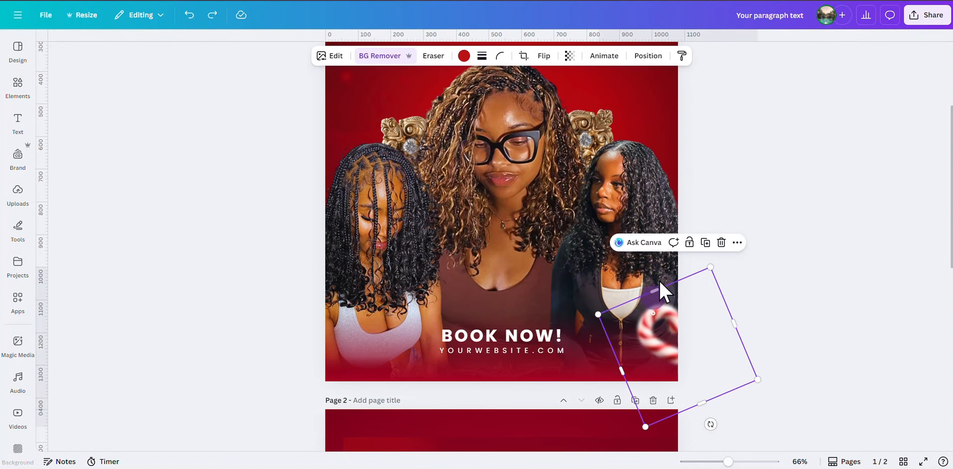
# Step: Duplicate the blurred candy cane and place the copy in the flyer's upper right corner beside the CHRISTMAS heading
pyautogui.click(707, 243)
pyautogui.moveTo(694, 343); pyautogui.dragTo(336, 67)
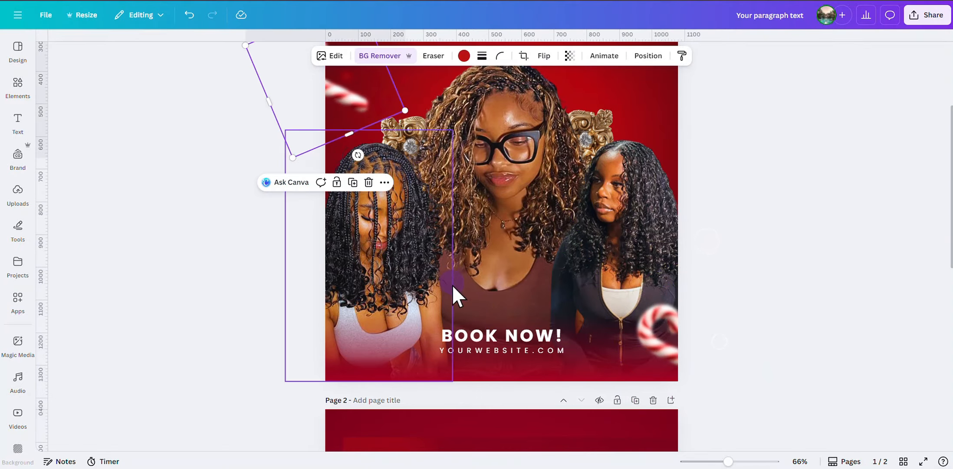
pyautogui.scroll(2, 452, 284)
pyautogui.moveTo(364, 180); pyautogui.dragTo(689, 134)
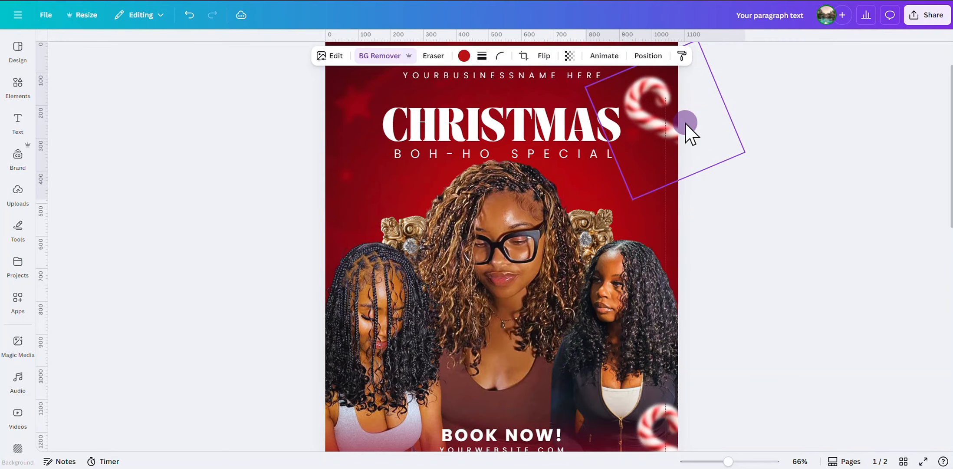
# Step: Enlarge the upper right candy cane and position it partly off the page edge, touching the end of the CHRISTMAS heading
pyautogui.moveTo(740, 151); pyautogui.dragTo(873, 187)
pyautogui.scroll(2, 811, 213)
pyautogui.moveTo(804, 217); pyautogui.dragTo(771, 195)
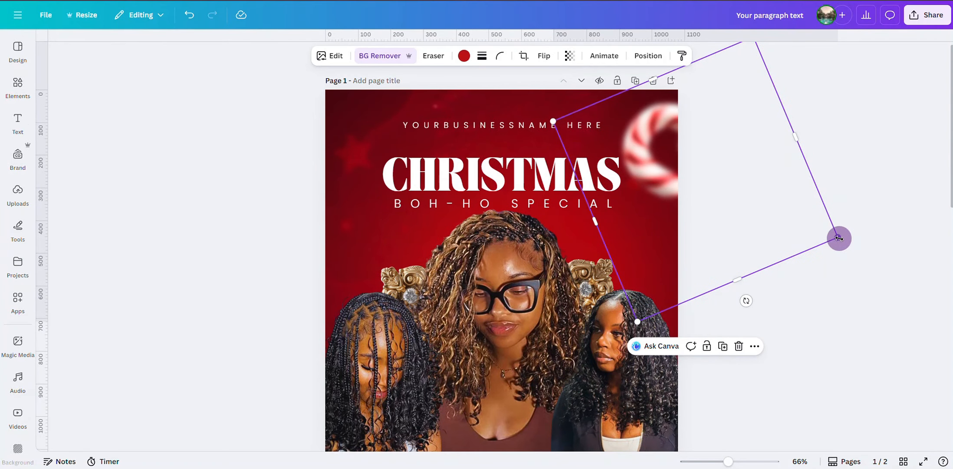
pyautogui.moveTo(839, 238); pyautogui.dragTo(792, 218)
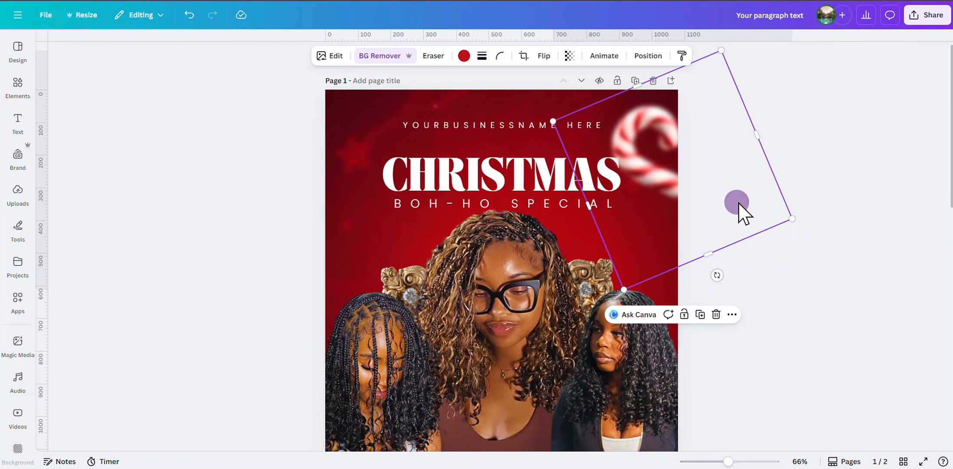
pyautogui.moveTo(739, 203); pyautogui.dragTo(744, 203)
pyautogui.click(743, 203)
pyautogui.click(646, 153)
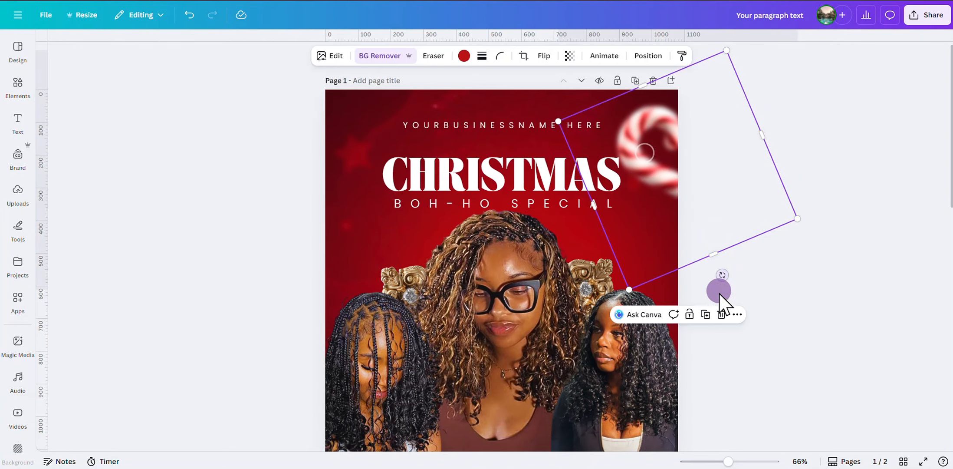
# Step: Duplicate the upper right candy cane and place the copy across the page's left edge beside BOH-HO SPECIAL
pyautogui.click(706, 314)
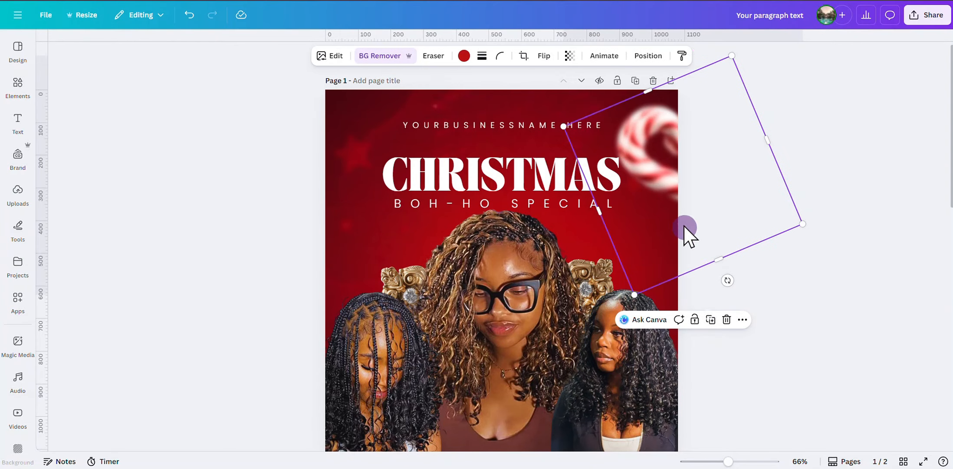
pyautogui.moveTo(685, 234); pyautogui.dragTo(310, 219)
pyautogui.click(755, 245)
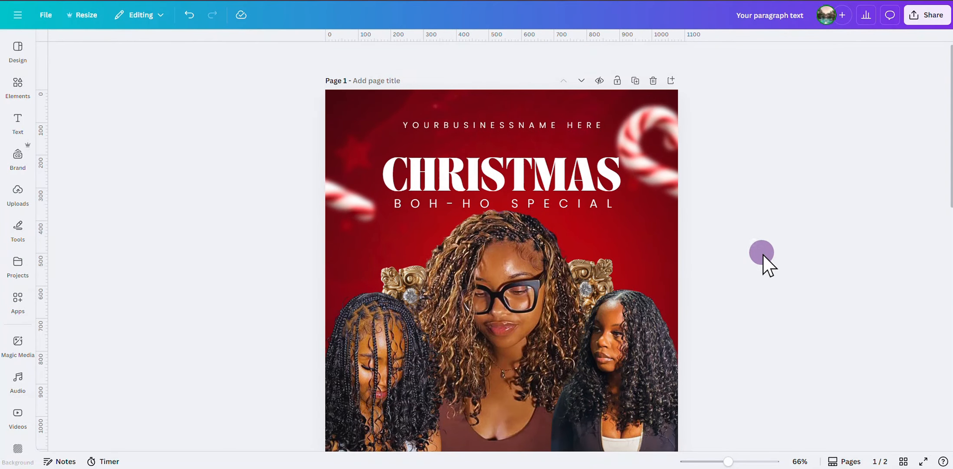
# Step: Duplicate the left-edge candy cane and move the copy to the flyer's lower left corner over the braided model
pyautogui.scroll(-3, 765, 264)
pyautogui.click(382, 135)
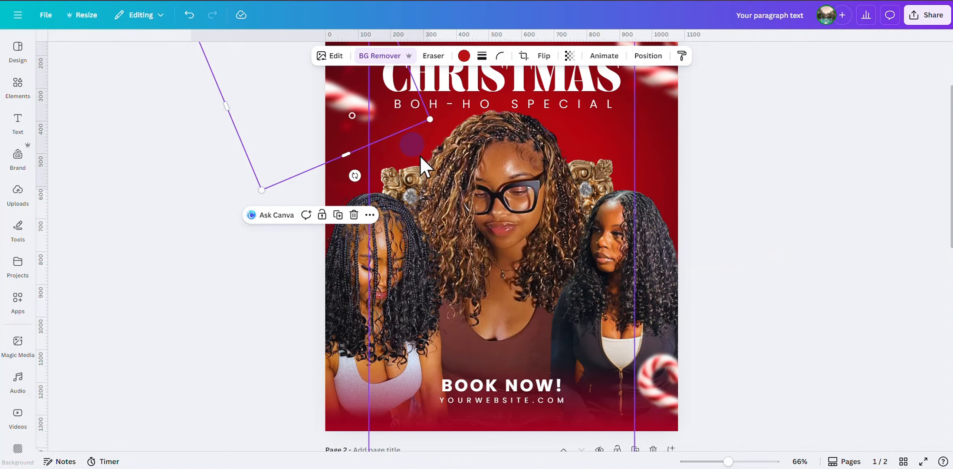
pyautogui.click(336, 422)
pyautogui.click(441, 343)
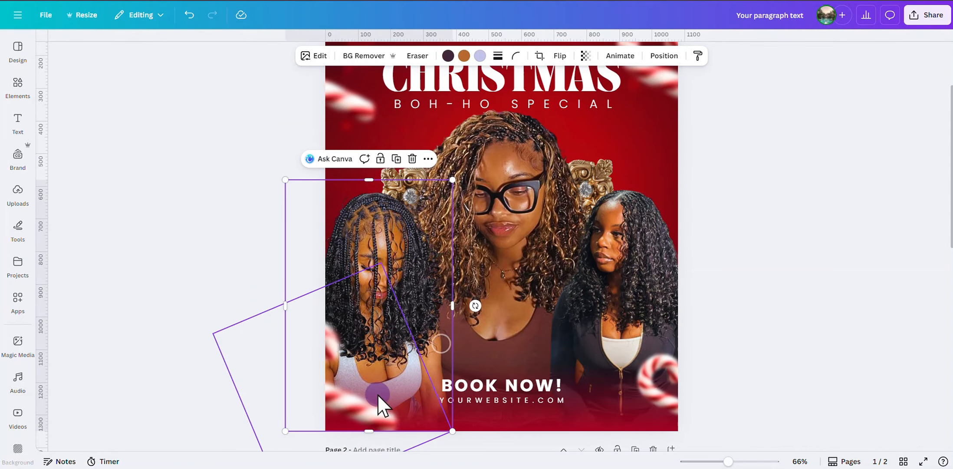
pyautogui.moveTo(443, 340); pyautogui.dragTo(459, 412)
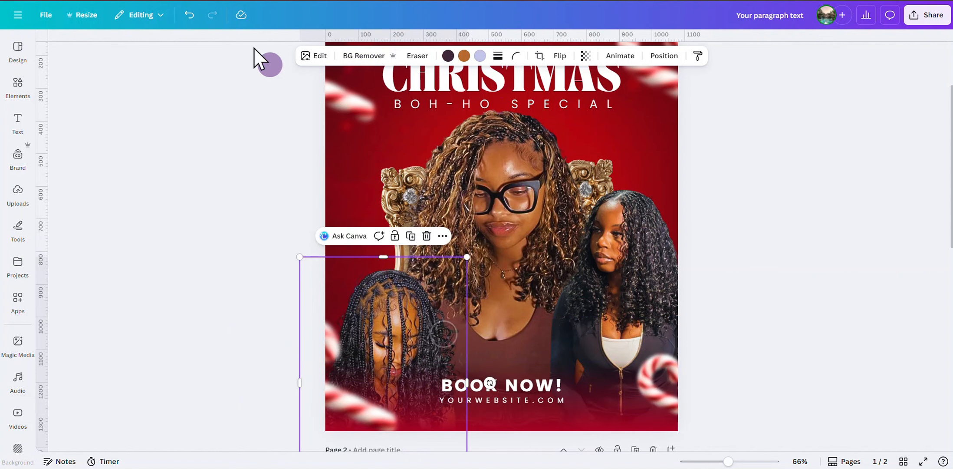
pyautogui.click(189, 16)
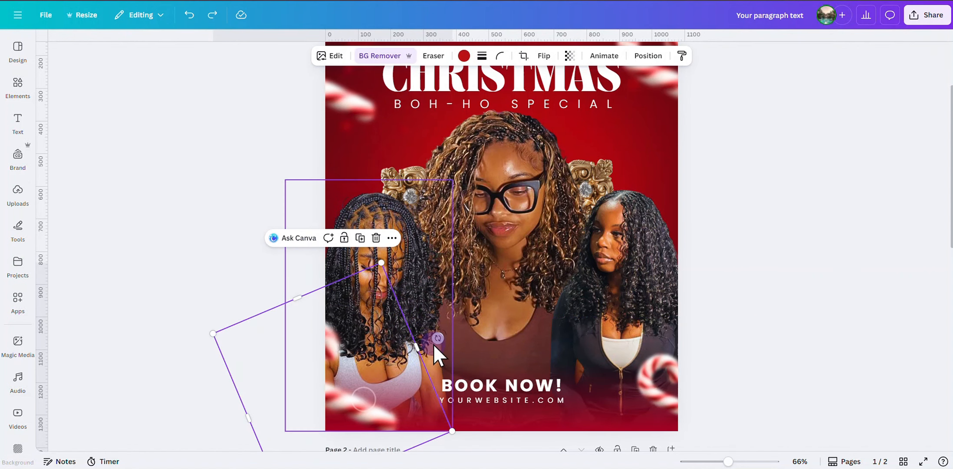
# Step: Rotate the lower left candy cane and reposition it so only its hook shows in the flyer's corner
pyautogui.moveTo(438, 338); pyautogui.dragTo(321, 461)
pyautogui.moveTo(333, 360); pyautogui.dragTo(321, 378)
pyautogui.moveTo(206, 384); pyautogui.dragTo(322, 419)
# Step: Duplicate the lower left candy cane, place the copy at the page's lower edge beneath YOURWEBSITE.COM, and undo its trial rotation
pyautogui.moveTo(379, 367); pyautogui.dragTo(518, 428)
pyautogui.click(355, 297)
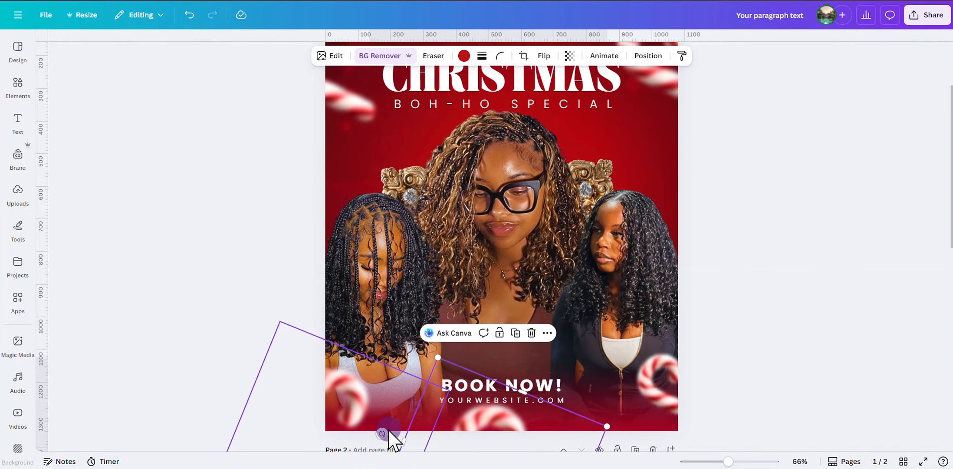
pyautogui.moveTo(388, 433); pyautogui.dragTo(456, 323)
pyautogui.click(190, 14)
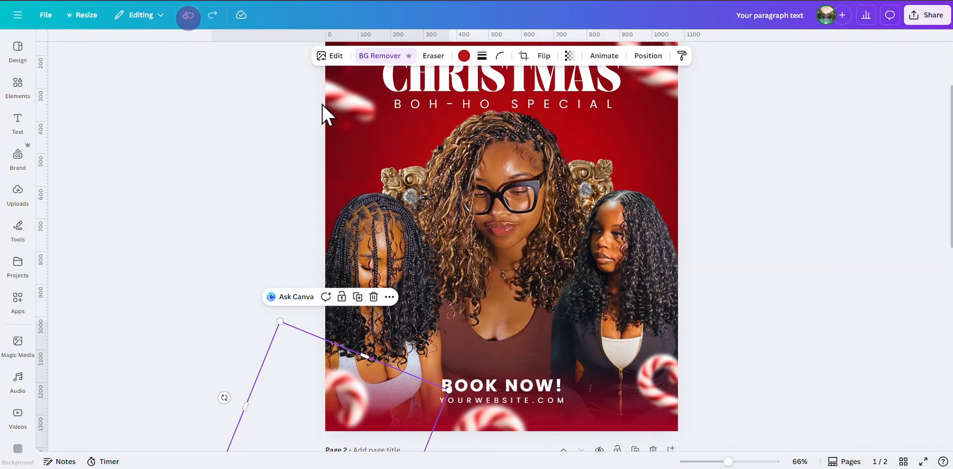
# Step: Undo the last candy cane change, then rotate and reposition the copy so only its striped edge shows beneath YOURWEBSITE.COM
pyautogui.hotkey('ctrl', 'z')
pyautogui.moveTo(383, 432); pyautogui.dragTo(598, 416)
pyautogui.moveTo(509, 412); pyautogui.dragTo(555, 397)
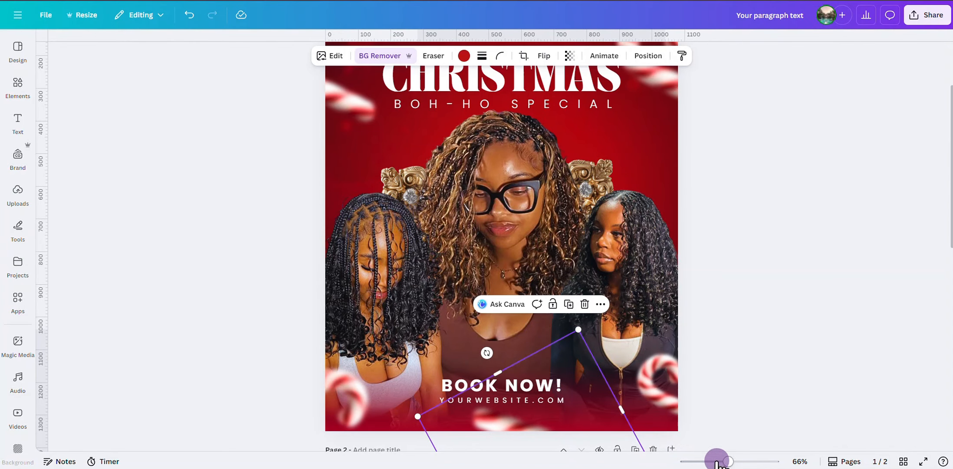
pyautogui.moveTo(728, 461); pyautogui.dragTo(719, 461)
pyautogui.click(734, 368)
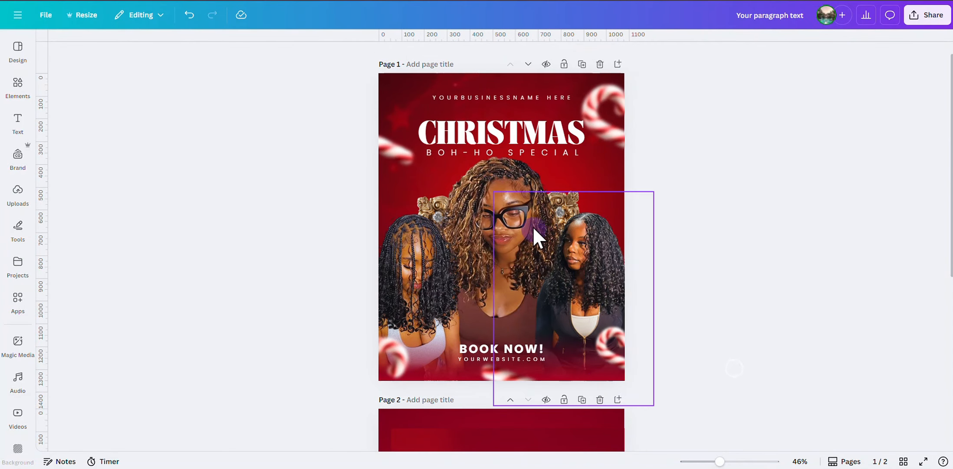
# Step: Search the elements library for BLUR and restrict the results to graphics
pyautogui.click(491, 199)
pyautogui.moveTo(491, 200); pyautogui.dragTo(492, 201)
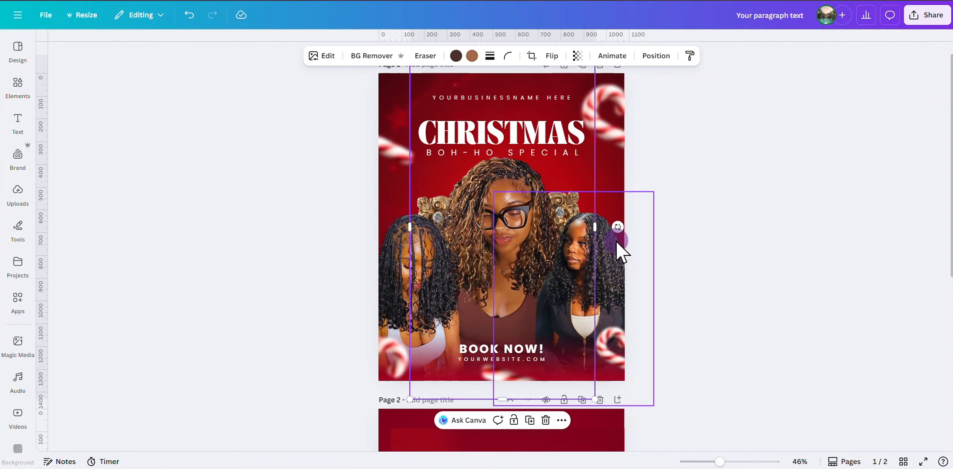
pyautogui.scroll(1, 618, 242)
pyautogui.click(17, 85)
pyautogui.click(77, 48)
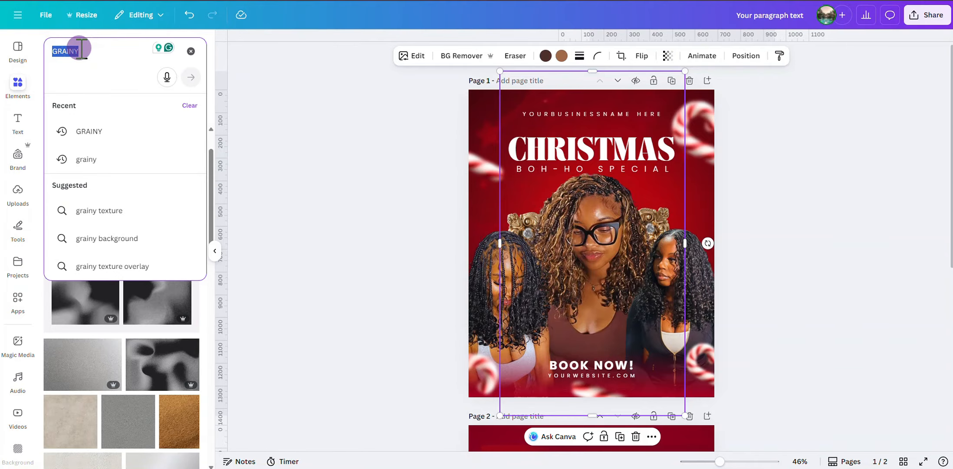
pyautogui.write('BLIR')
pyautogui.press('Return')
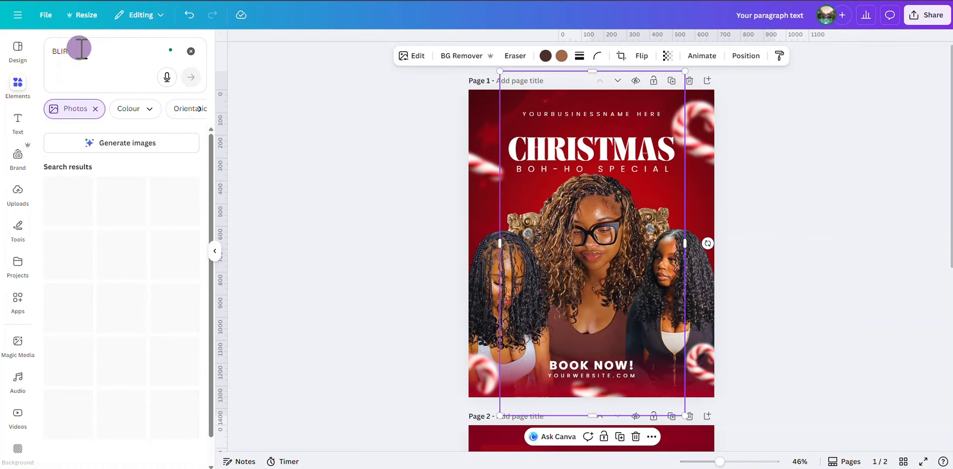
pyautogui.click(80, 47)
pyautogui.press('BackSpace')
pyautogui.write('UR')
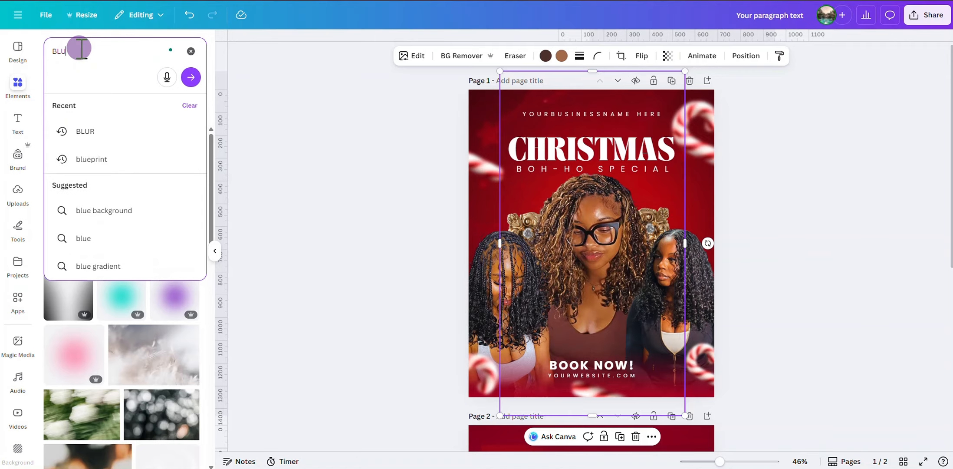
pyautogui.press('Return')
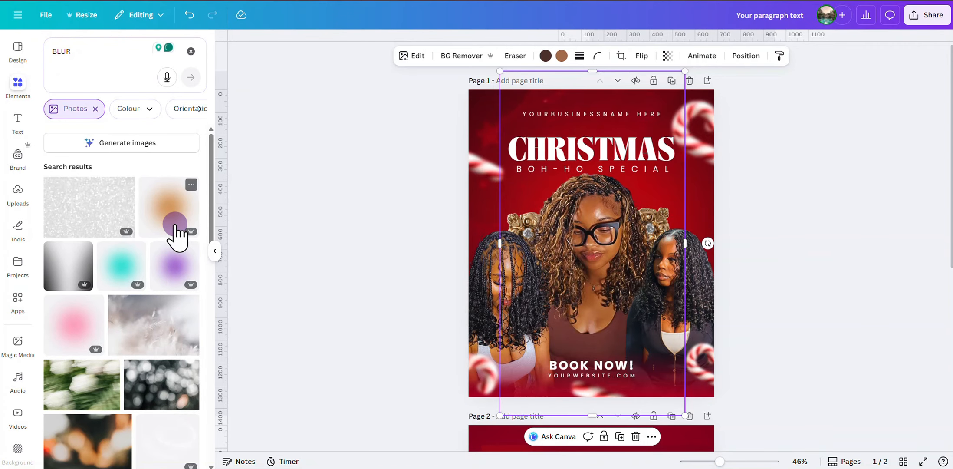
pyautogui.click(95, 108)
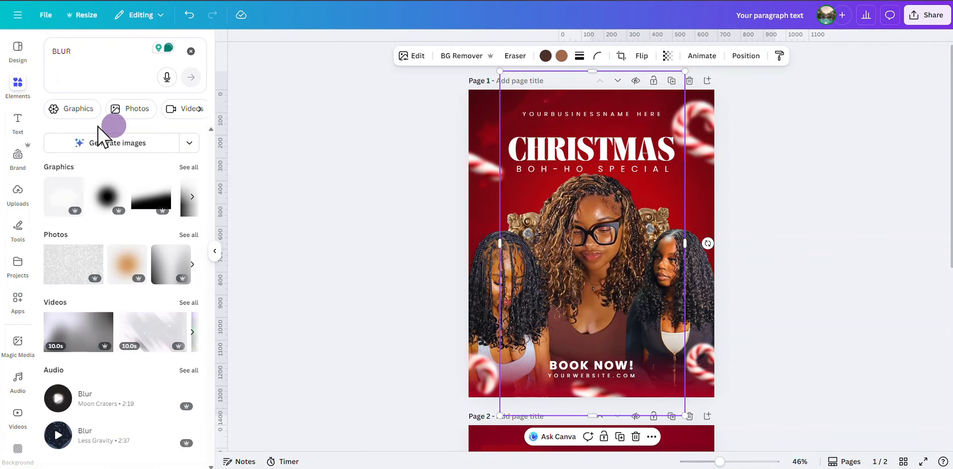
pyautogui.click(79, 110)
pyautogui.scroll(-2, 206, 262)
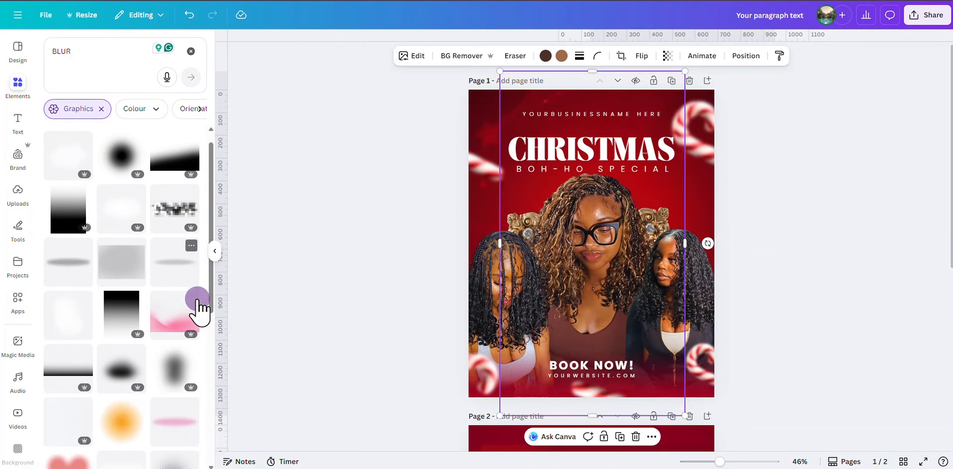
# Step: Insert the round orange blur graphic on the flyer and recolour it red
pyautogui.click(121, 390)
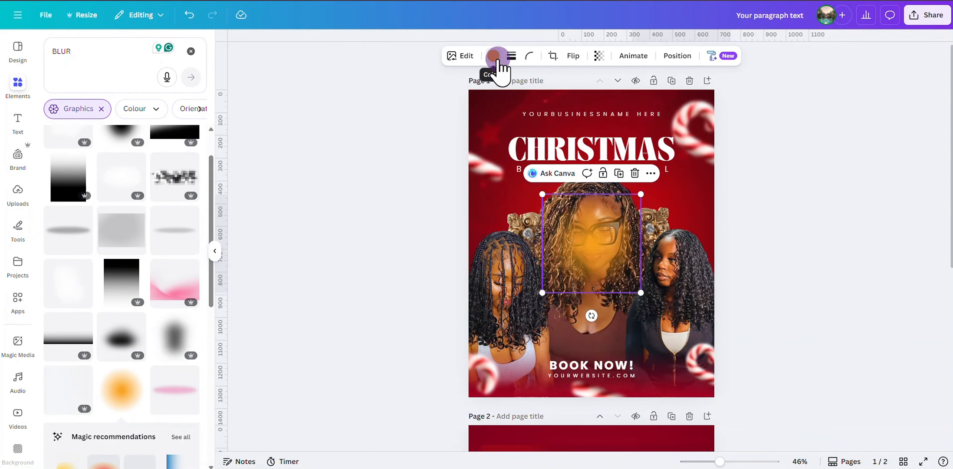
pyautogui.click(493, 55)
pyautogui.click(122, 116)
# Step: Send the red blur behind the central model, move it up towards the heading, and enlarge it to about 455 px
pyautogui.moveTo(591, 239); pyautogui.dragTo(591, 204)
pyautogui.click(687, 62)
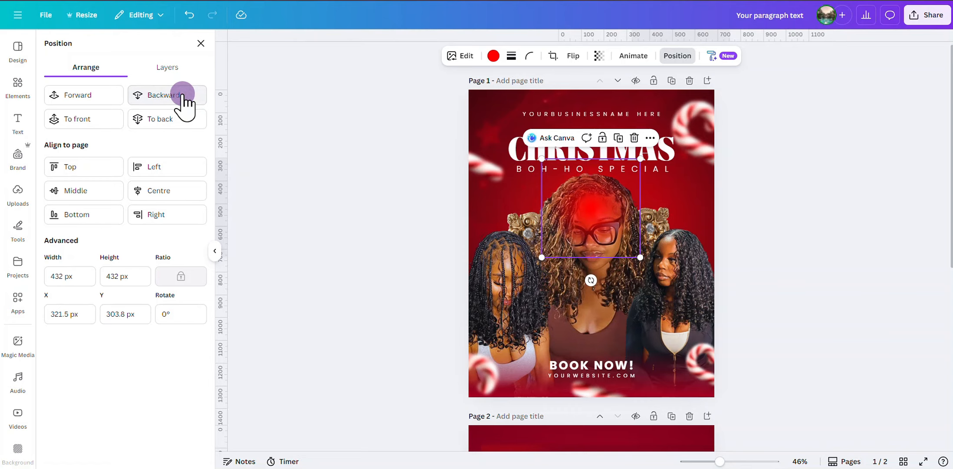
pyautogui.click(183, 95)
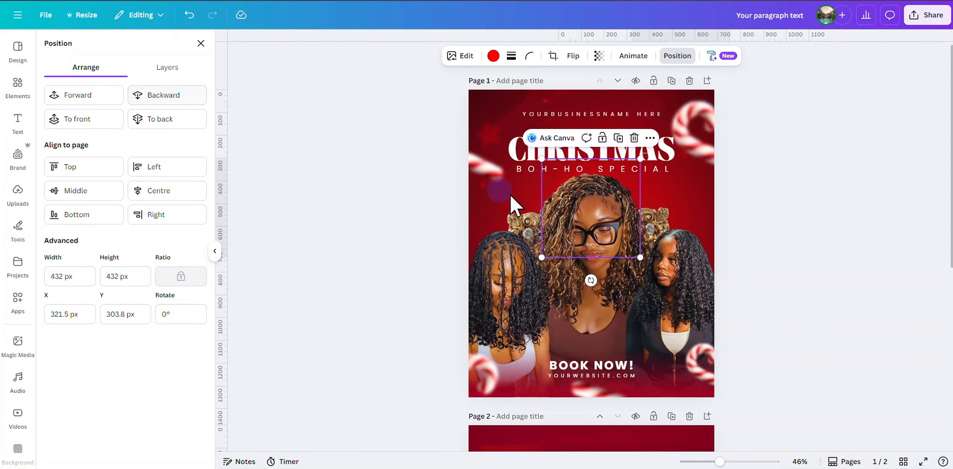
pyautogui.moveTo(595, 229); pyautogui.dragTo(597, 206)
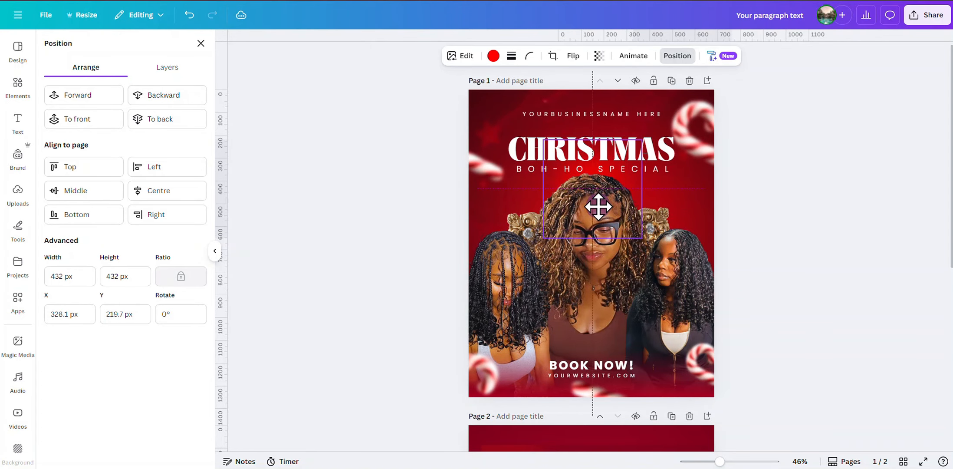
pyautogui.moveTo(542, 239); pyautogui.dragTo(538, 243)
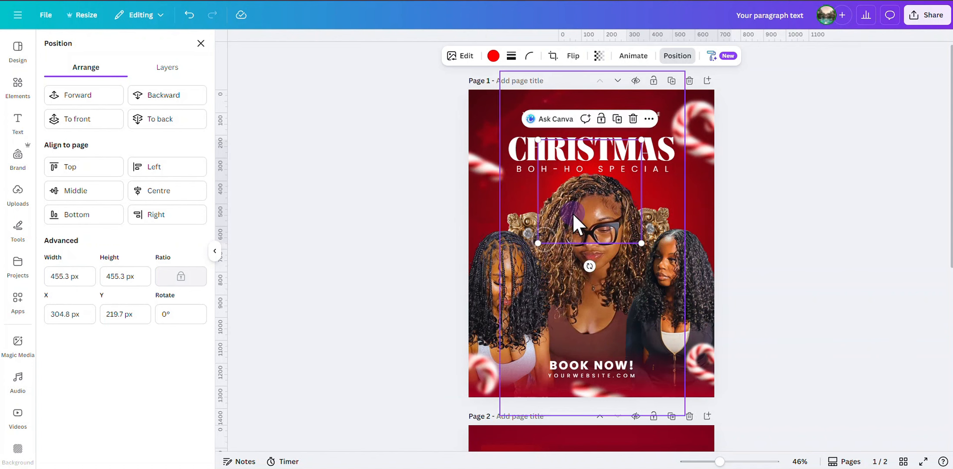
# Step: Duplicate the red blur, place the copy beside the right-hand model, and send it backward behind the models
pyautogui.click(616, 118)
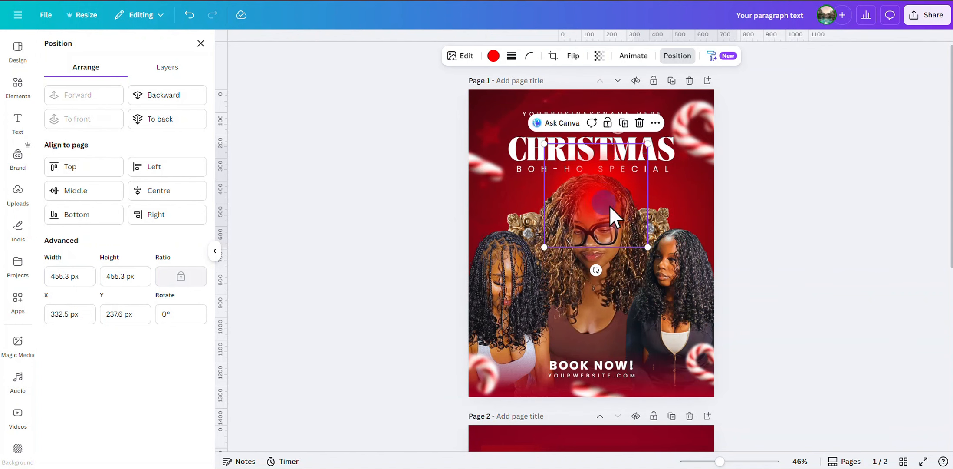
pyautogui.moveTo(609, 216); pyautogui.dragTo(684, 261)
pyautogui.click(182, 94)
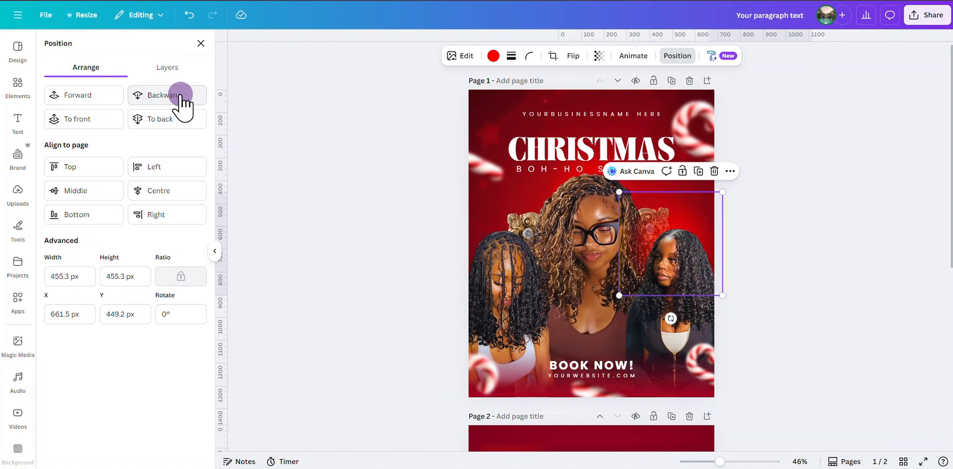
pyautogui.click(183, 99)
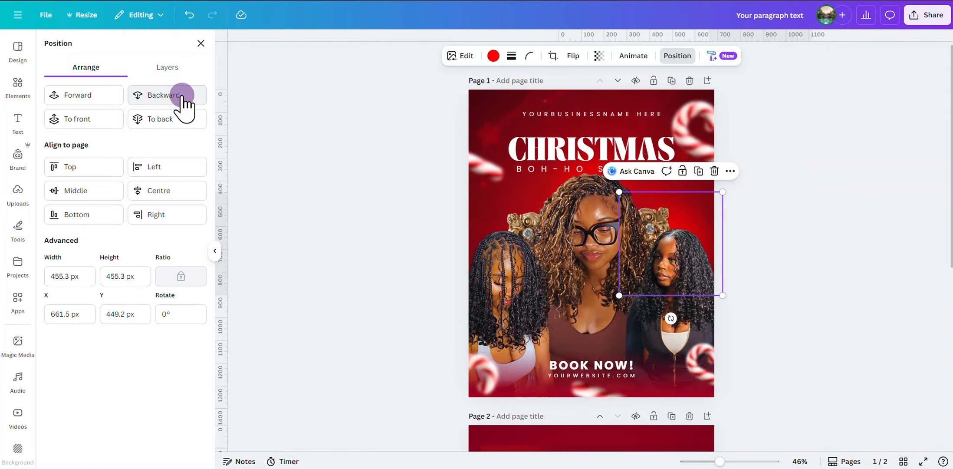
# Step: Add red blur copies beside the braided model and at the flyer's lower edge, adjusting their layer order
pyautogui.moveTo(717, 229); pyautogui.dragTo(603, 390)
pyautogui.click(191, 100)
pyautogui.click(522, 184)
pyautogui.click(182, 99)
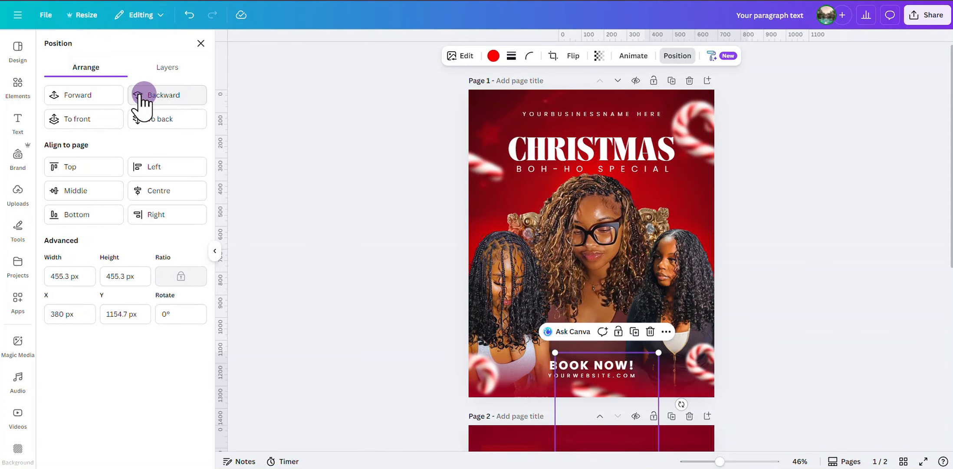
pyautogui.click(116, 93)
pyautogui.moveTo(574, 446); pyautogui.dragTo(567, 408)
pyautogui.click(643, 317)
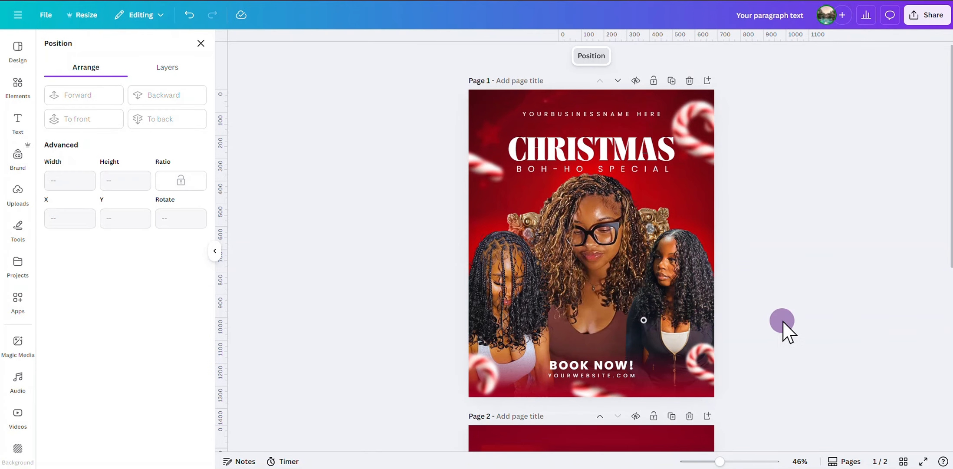
# Step: Move the overlay image from page 2 onto page 1, fit it over the whole flyer, and lower its opacity
pyautogui.click(214, 250)
pyautogui.scroll(-1, 785, 319)
pyautogui.moveTo(541, 417); pyautogui.dragTo(469, 68)
pyautogui.moveTo(522, 134); pyautogui.dragTo(554, 167)
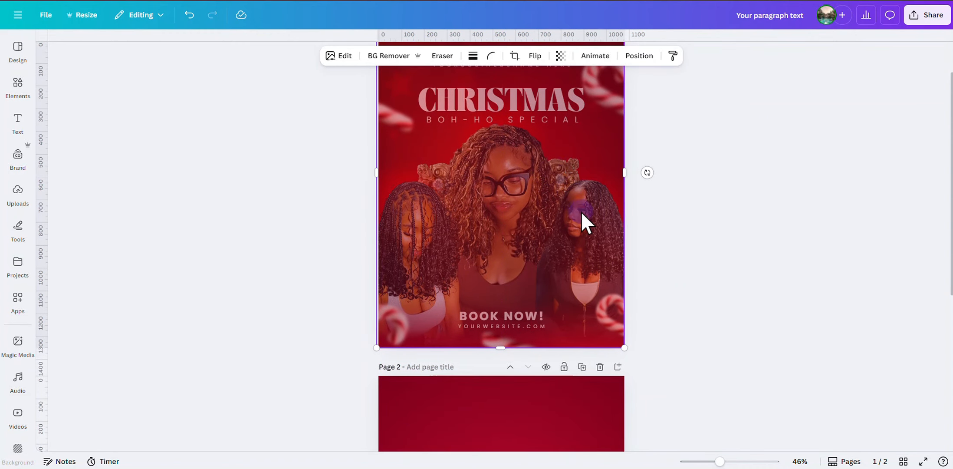
pyautogui.scroll(2, 581, 211)
pyautogui.click(560, 55)
pyautogui.moveTo(545, 96)
pyautogui.mouseDown()
pyautogui.moveTo(522, 96)
pyautogui.moveTo(581, 96)
pyautogui.moveTo(530, 97)
pyautogui.mouseUp()
pyautogui.click(538, 404)
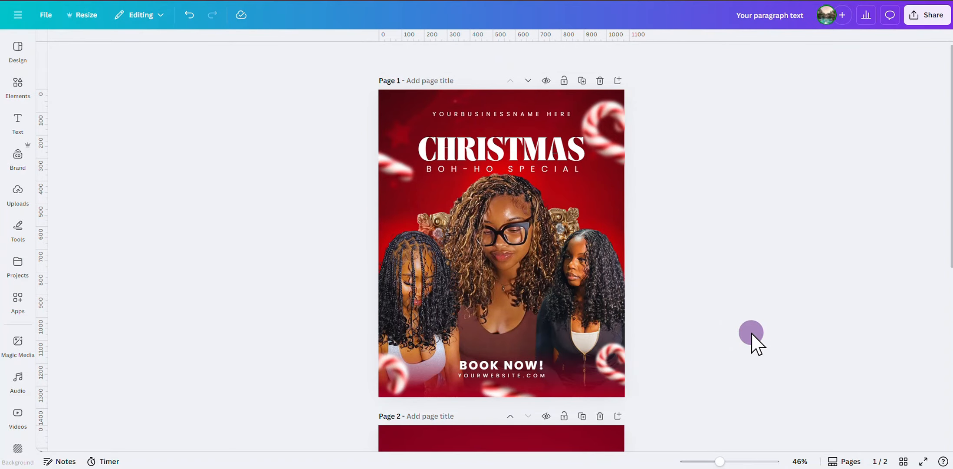
# Step: Delete page 2 from the design
pyautogui.click(599, 416)
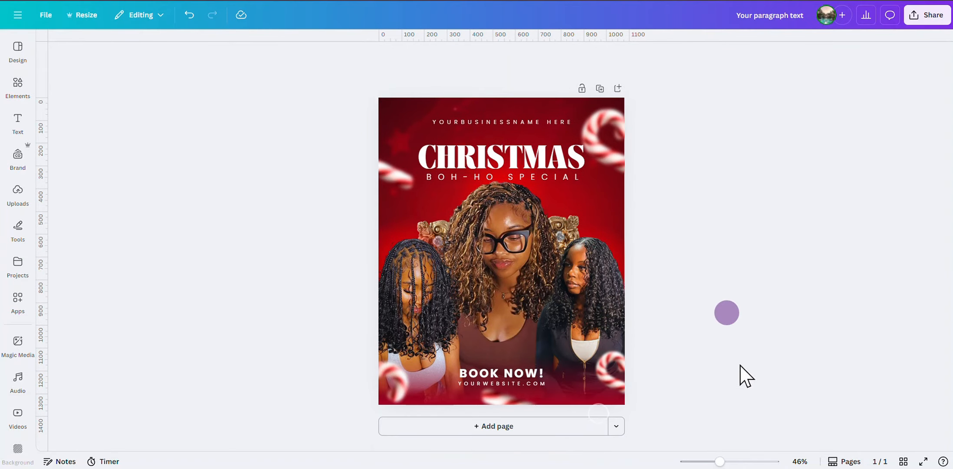
pyautogui.moveTo(720, 461); pyautogui.dragTo(722, 461)
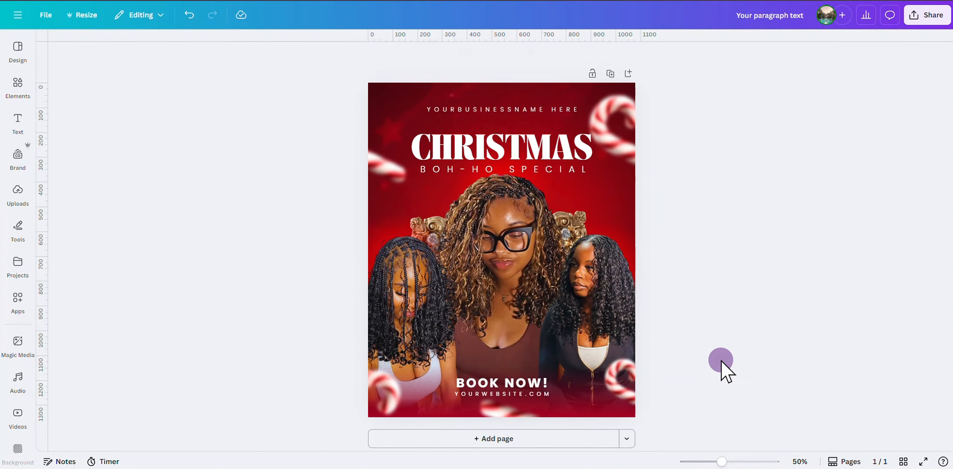
# Step: Paste the orange rectangle and stretch it to about 1,125 px wide along the flyer's lower edge
pyautogui.hotkey('ctrl', 'v')
pyautogui.moveTo(511, 259); pyautogui.dragTo(377, 447)
pyautogui.moveTo(440, 436); pyautogui.dragTo(635, 437)
# Step: Recolour the orange rectangle white and lower its upper edge to leave a thinner strip, with the shape about 300 px high
pyautogui.click(294, 56)
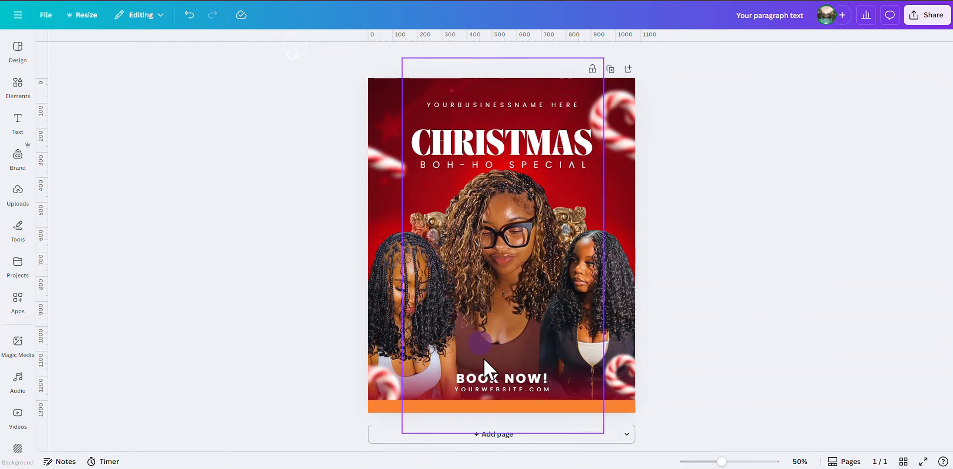
pyautogui.click(487, 406)
pyautogui.click(288, 56)
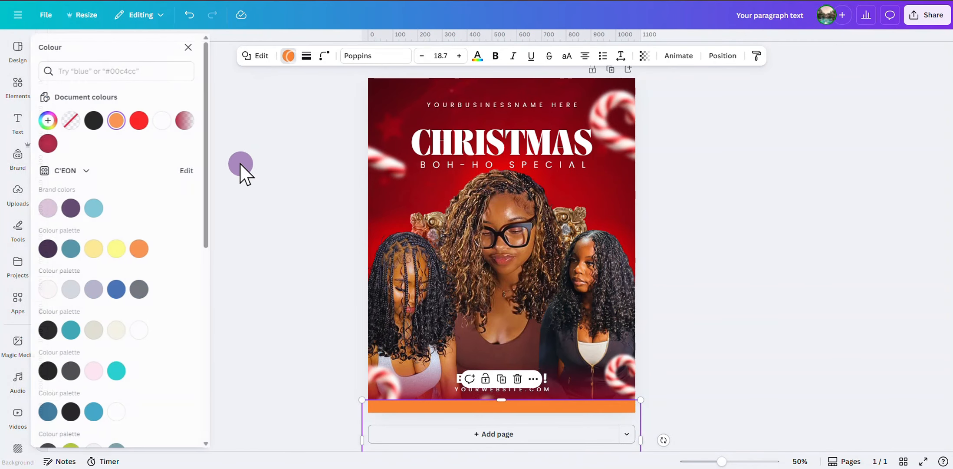
pyautogui.click(166, 120)
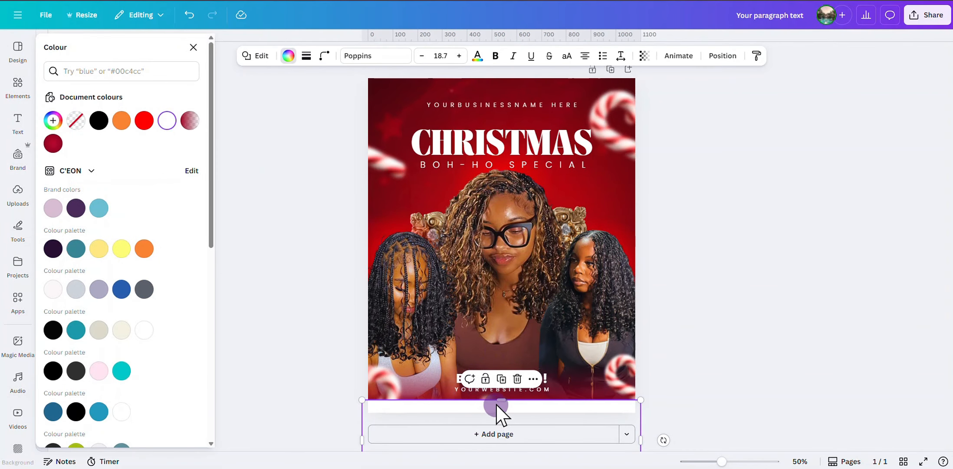
pyautogui.moveTo(497, 402); pyautogui.dragTo(496, 408)
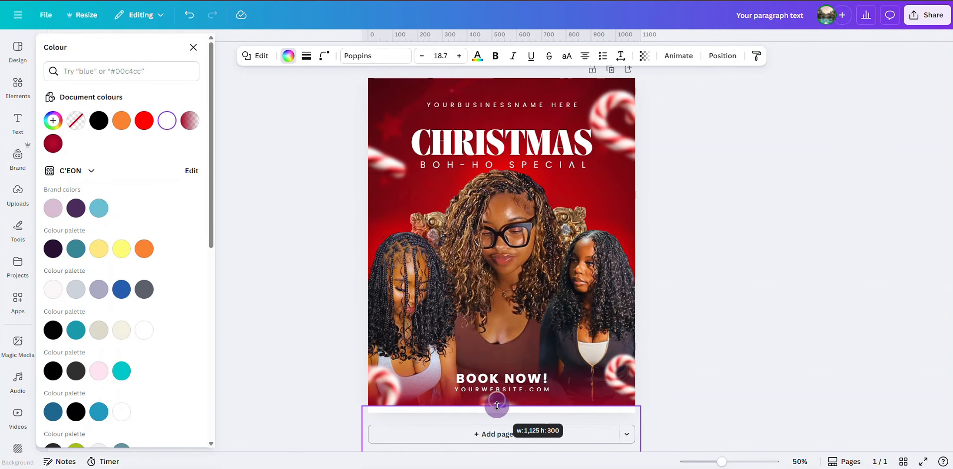
# Step: Reorder the white rectangle's layer beneath the four candy canes and directly above YOURWEBSITE.COM
pyautogui.click(723, 56)
pyautogui.click(170, 72)
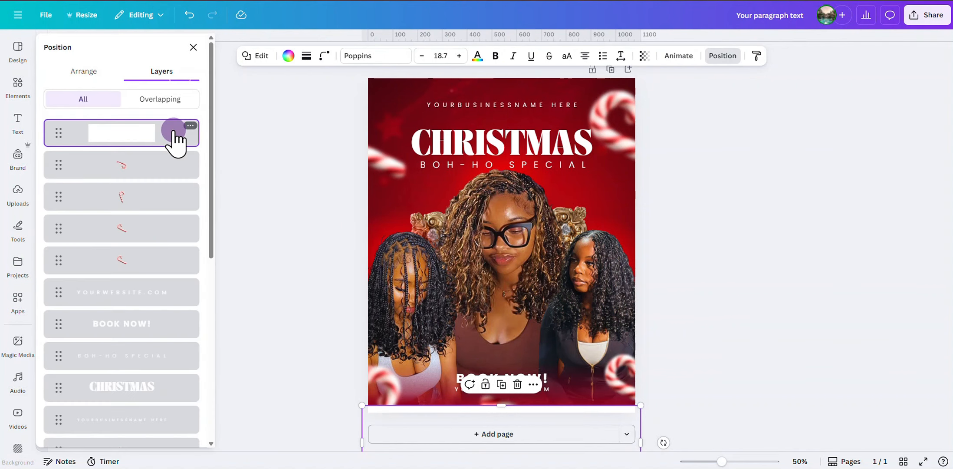
pyautogui.moveTo(173, 130); pyautogui.dragTo(181, 276)
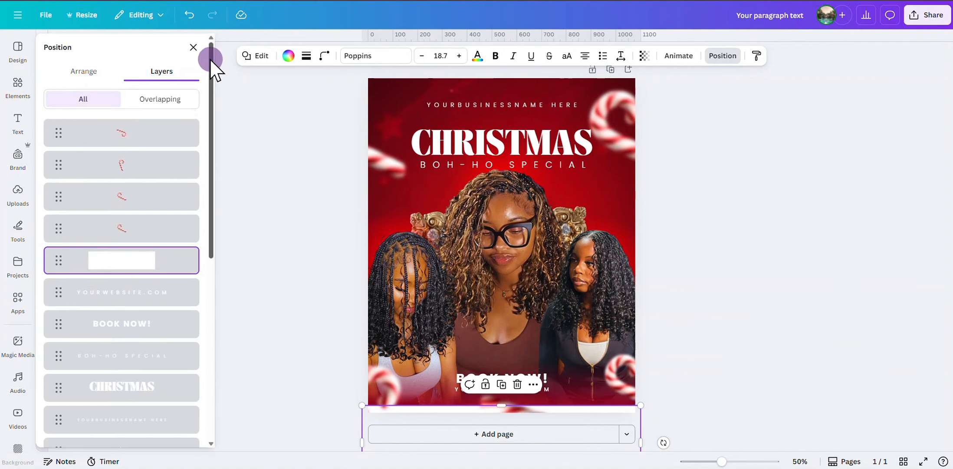
pyautogui.click(198, 50)
pyautogui.click(732, 280)
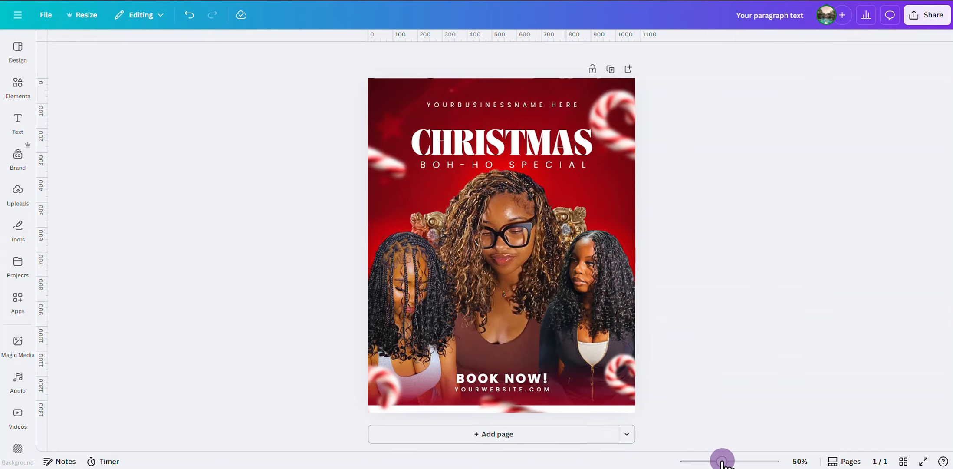
# Step: Move the BOOK NOW! text slightly up, enlarge it to size 51, and centre it above YOURWEBSITE.COM
pyautogui.moveTo(721, 460); pyautogui.dragTo(726, 461)
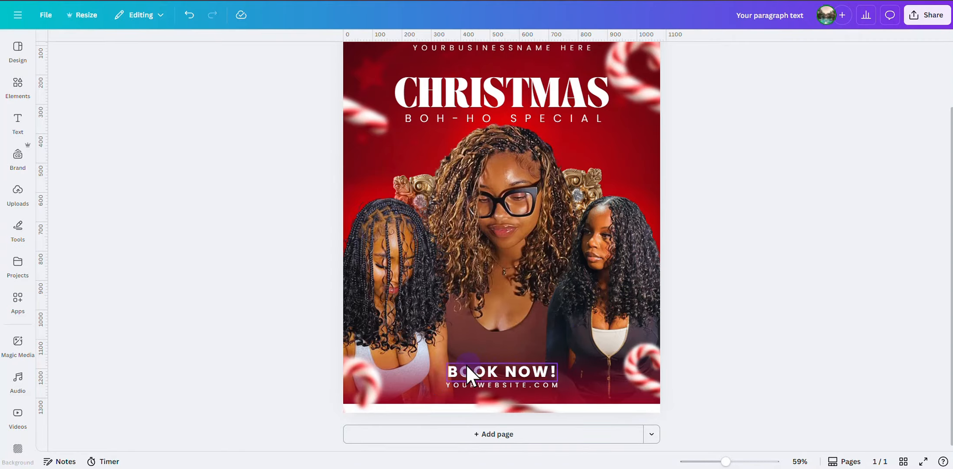
pyautogui.moveTo(466, 371); pyautogui.dragTo(466, 364)
pyautogui.moveTo(555, 356); pyautogui.dragTo(592, 350)
pyautogui.moveTo(553, 361); pyautogui.dragTo(535, 361)
# Step: Apply the Lift text effect to BOOK NOW! with an intensity of 100
pyautogui.click(606, 57)
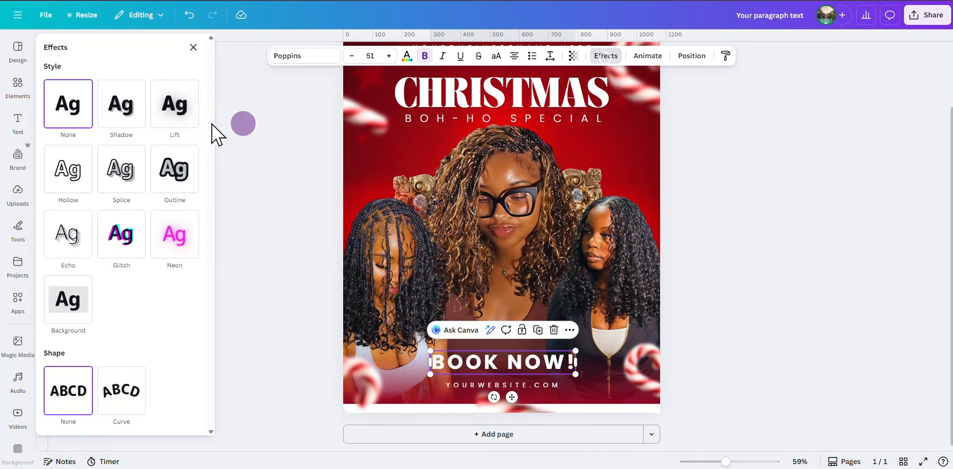
pyautogui.click(176, 123)
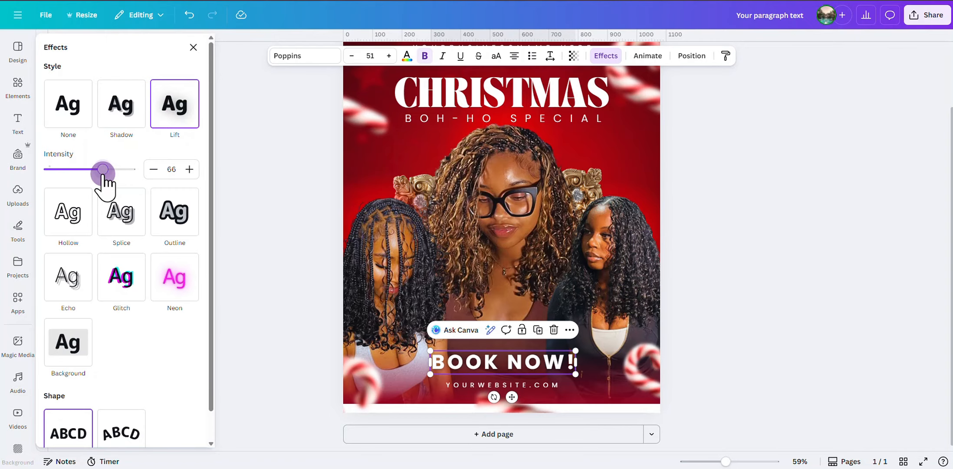
# Step: Set the letter spacing of BOOK NOW! to 37 and enlarge the text to size 66.3
pyautogui.click(550, 56)
pyautogui.moveTo(519, 96); pyautogui.dragTo(516, 97)
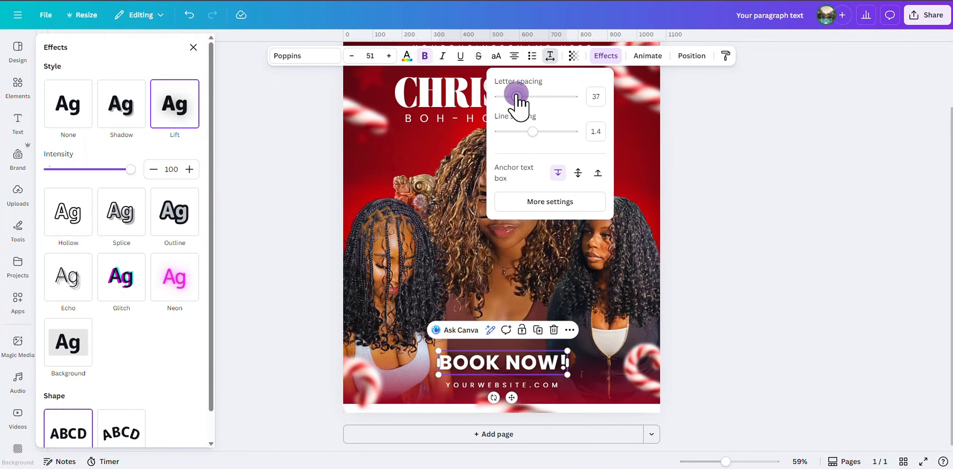
pyautogui.moveTo(568, 349); pyautogui.dragTo(593, 340)
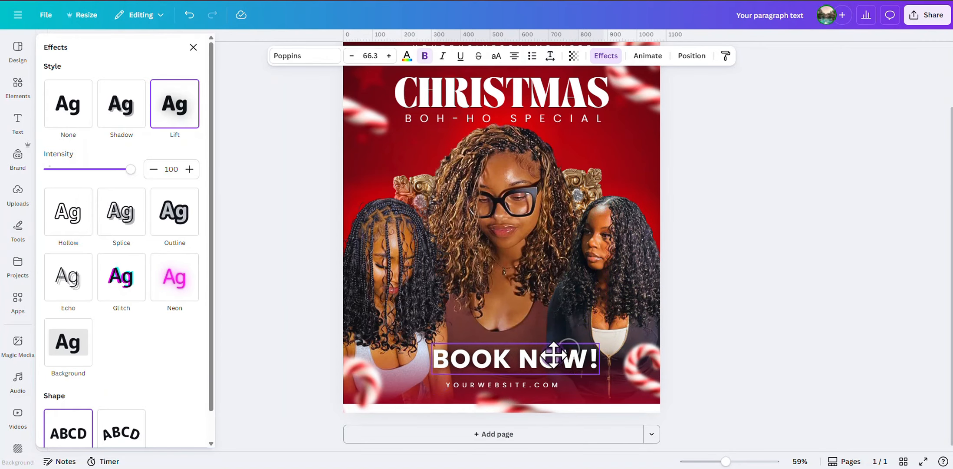
# Step: Enlarge the YOURWEBSITE.COM text slightly and move it up so it sits centred just beneath BOOK NOW!
pyautogui.click(538, 387)
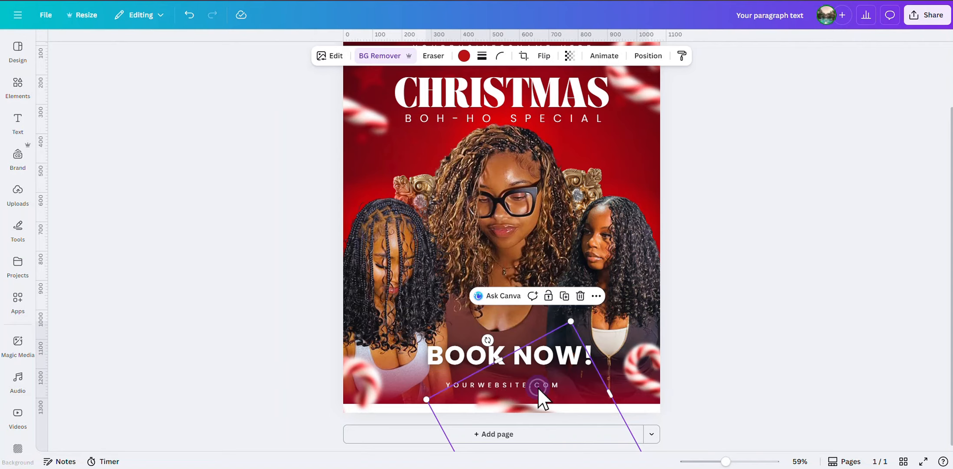
pyautogui.click(543, 385)
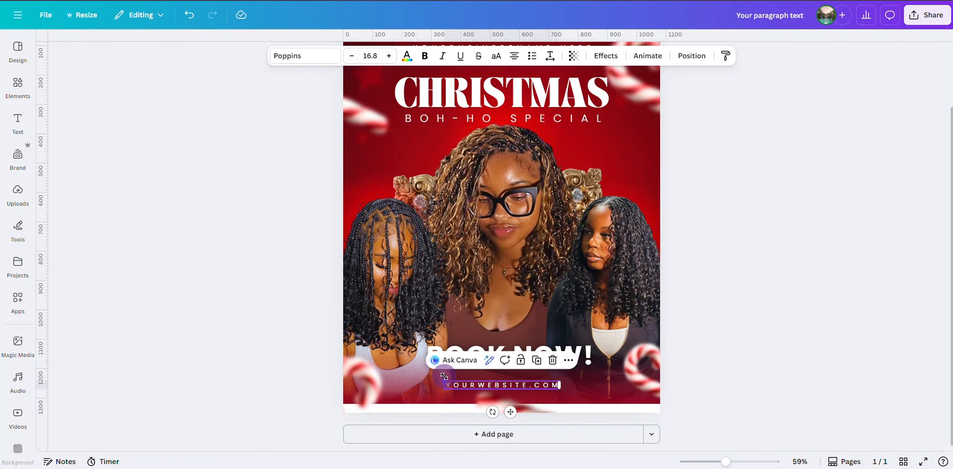
pyautogui.moveTo(444, 376); pyautogui.dragTo(418, 372)
pyautogui.moveTo(484, 386); pyautogui.dragTo(500, 380)
pyautogui.click(733, 334)
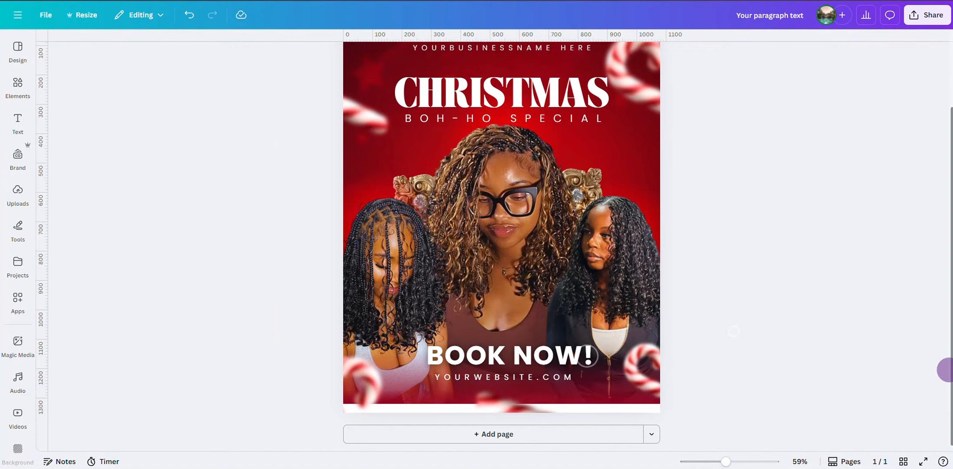
# Step: Preview the flyer in full screen and review the layout of the whole page
pyautogui.click(922, 460)
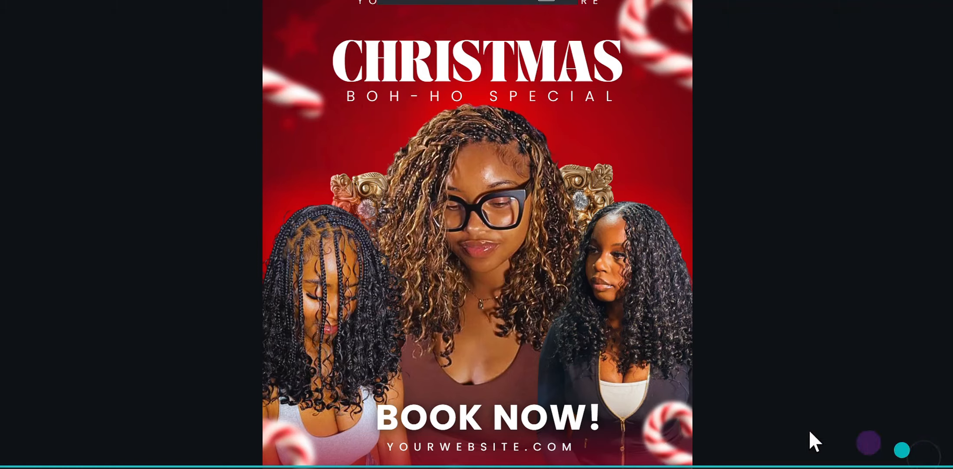
pyautogui.click(768, 425)
pyautogui.click(734, 289)
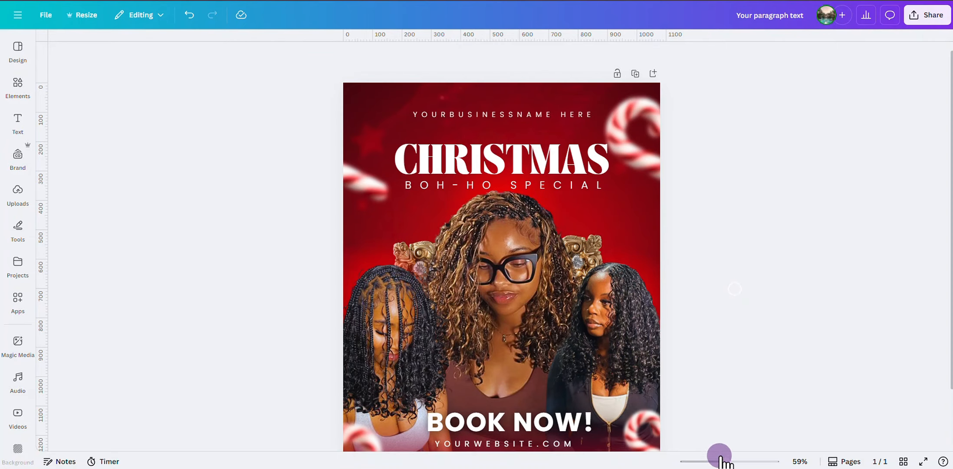
pyautogui.moveTo(725, 462); pyautogui.dragTo(723, 462)
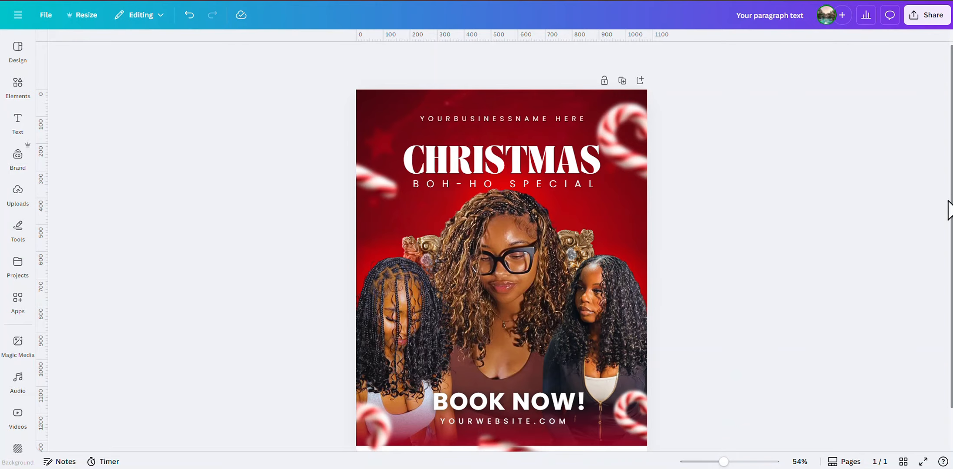
pyautogui.moveTo(950, 201); pyautogui.dragTo(951, 228)
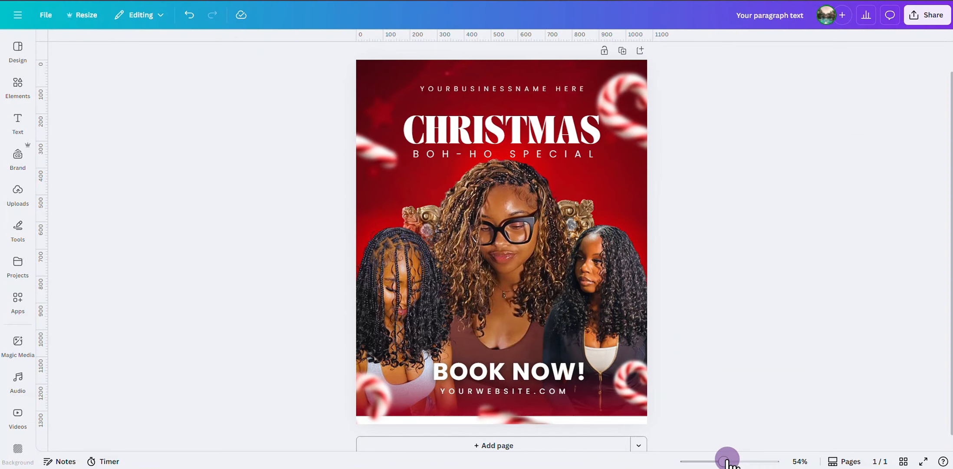
# Step: Move the YOURBUSINESSNAME HERE text slightly up, closer to the page's upper edge
pyautogui.moveTo(727, 461); pyautogui.dragTo(743, 461)
pyautogui.scroll(5, 747, 408)
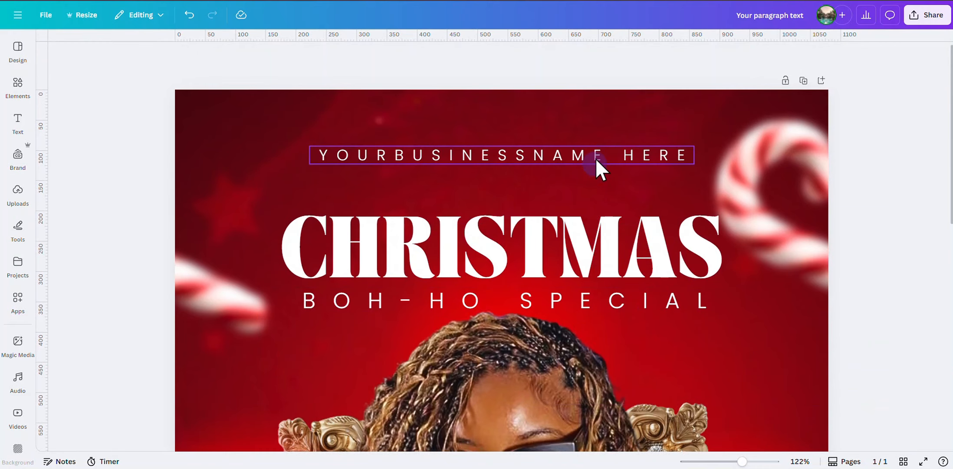
pyautogui.moveTo(595, 158); pyautogui.dragTo(595, 133)
# Step: Move CHRISTMAS and BOH-HO SPECIAL up together and enlarge both slightly, bringing CHRISTMAS to size 68.6
pyautogui.click(584, 246)
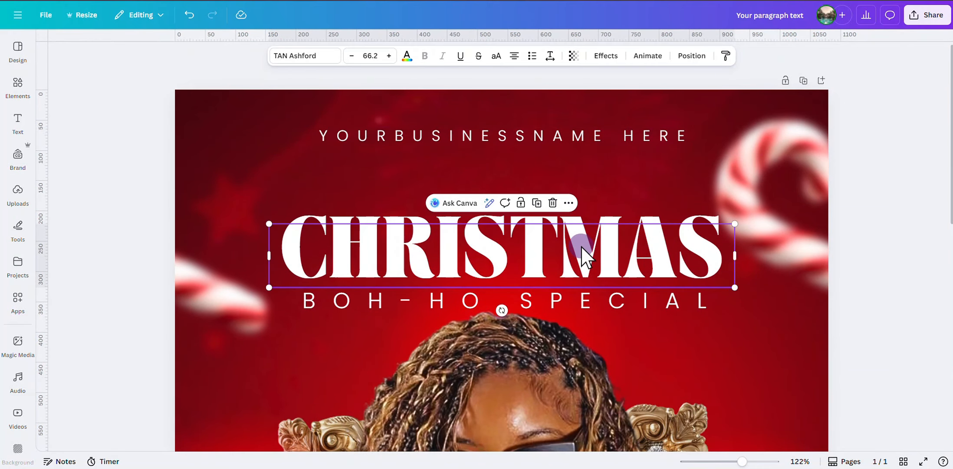
pyautogui.keyDown('shift'); pyautogui.click(480, 292); pyautogui.keyUp('shift')
pyautogui.moveTo(442, 299); pyautogui.dragTo(441, 274)
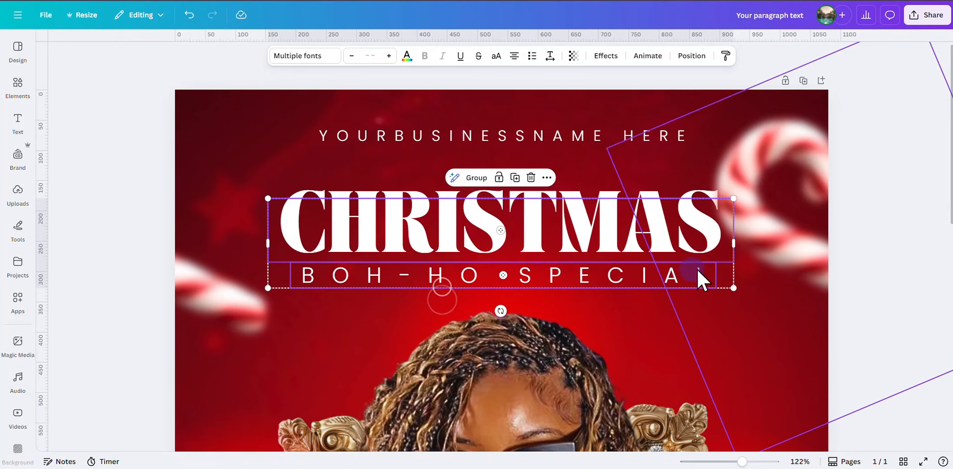
pyautogui.moveTo(733, 286); pyautogui.dragTo(745, 289)
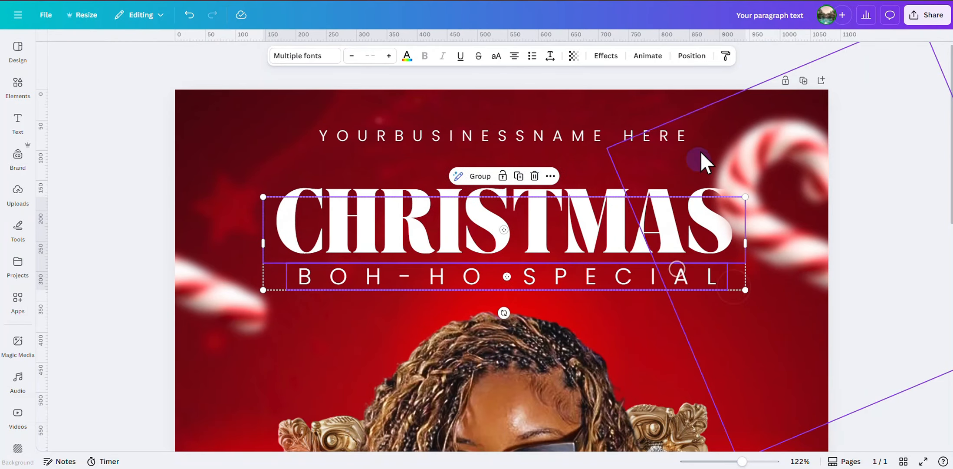
# Step: Bring the CHRISTMAS and BOH-HO SPECIAL texts to the front, above the candy canes
pyautogui.click(700, 55)
pyautogui.click(85, 71)
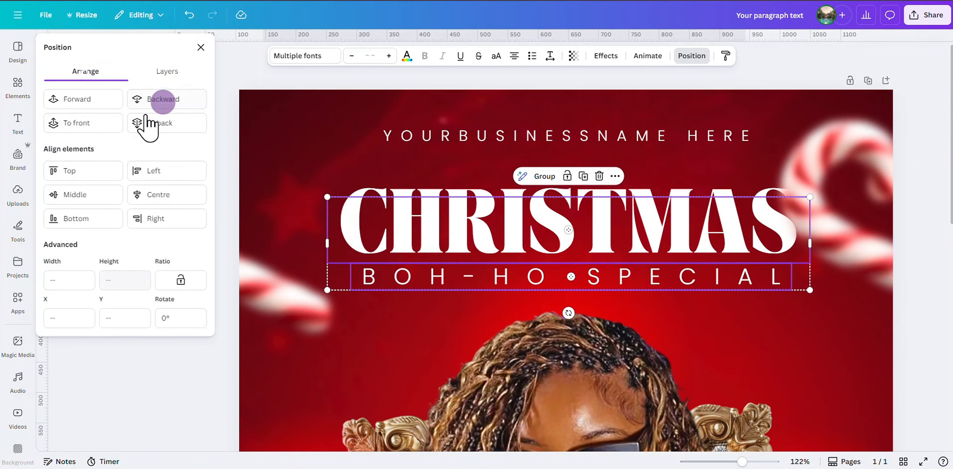
pyautogui.click(110, 124)
pyautogui.click(200, 48)
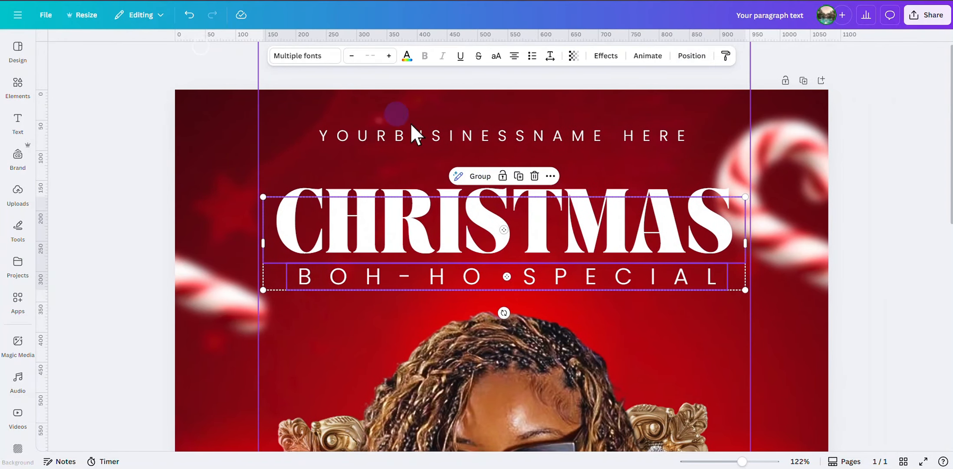
pyautogui.click(868, 200)
# Step: Apply the Lift text effect to CHRISTMAS with an intensity of 35
pyautogui.click(655, 215)
pyautogui.click(563, 57)
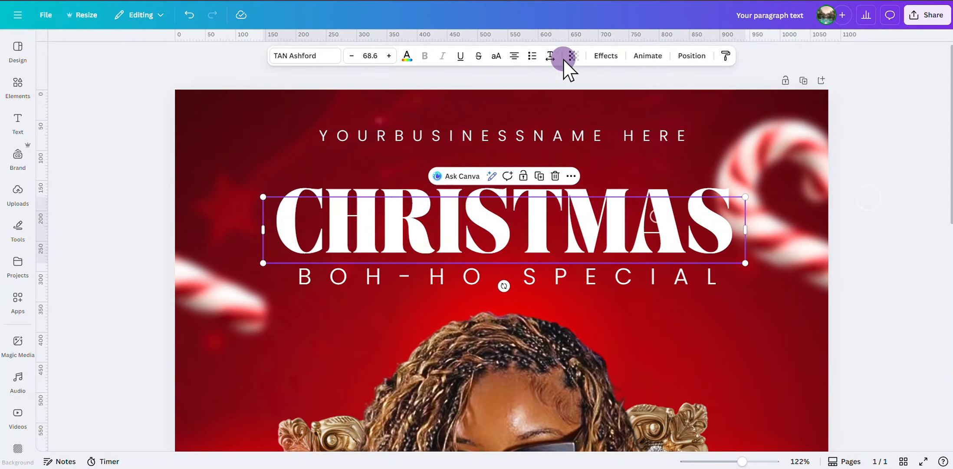
pyautogui.click(604, 56)
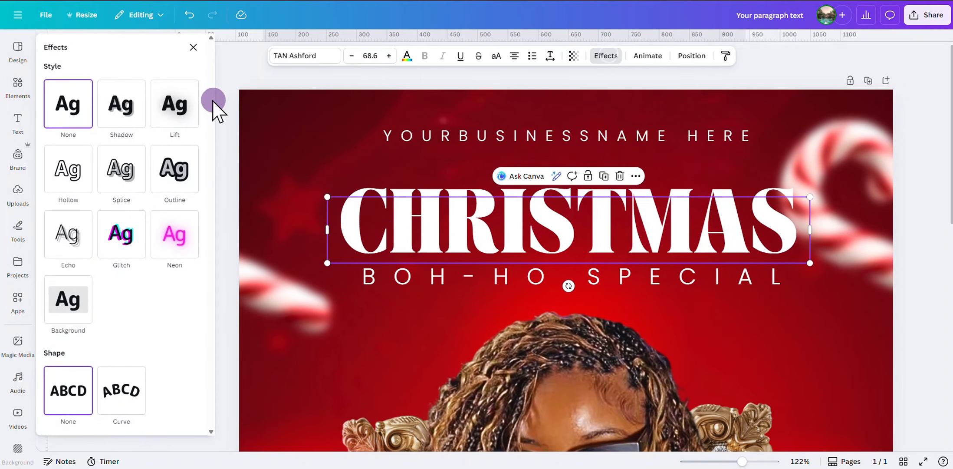
pyautogui.click(185, 114)
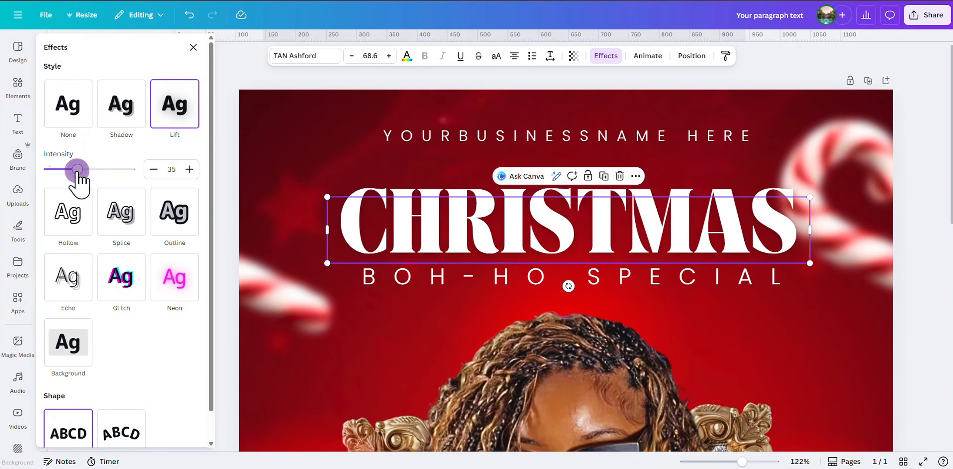
pyautogui.click(193, 48)
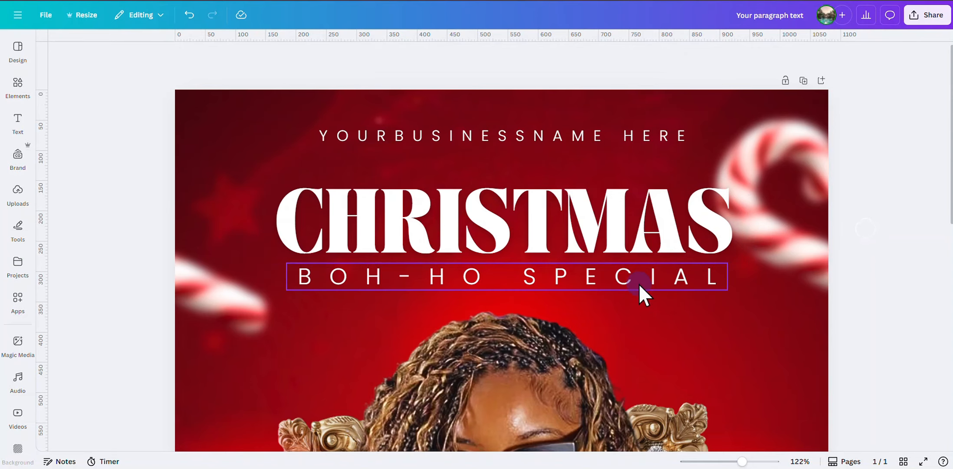
# Step: Group CHRISTMAS with BOH-HO SPECIAL and centre the group horizontally on the page
pyautogui.click(637, 283)
pyautogui.keyDown('shift'); pyautogui.click(593, 229); pyautogui.keyUp('shift')
pyautogui.click(489, 177)
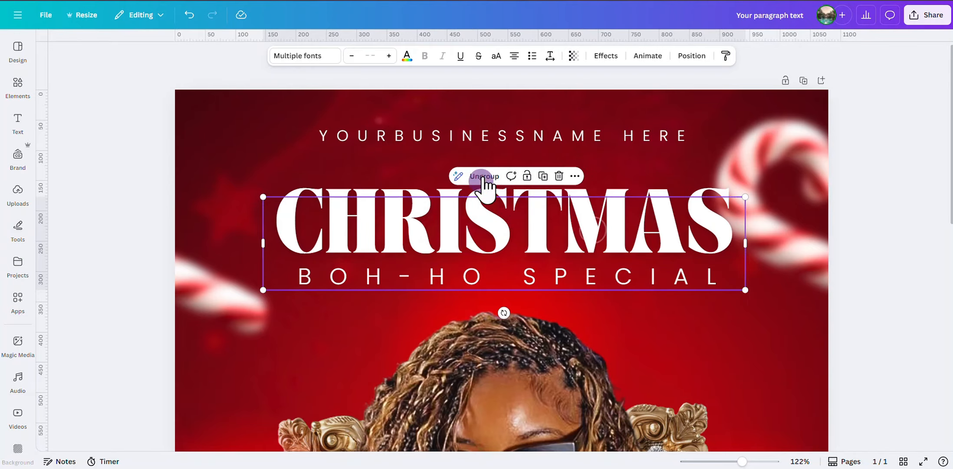
pyautogui.click(691, 55)
pyautogui.click(174, 193)
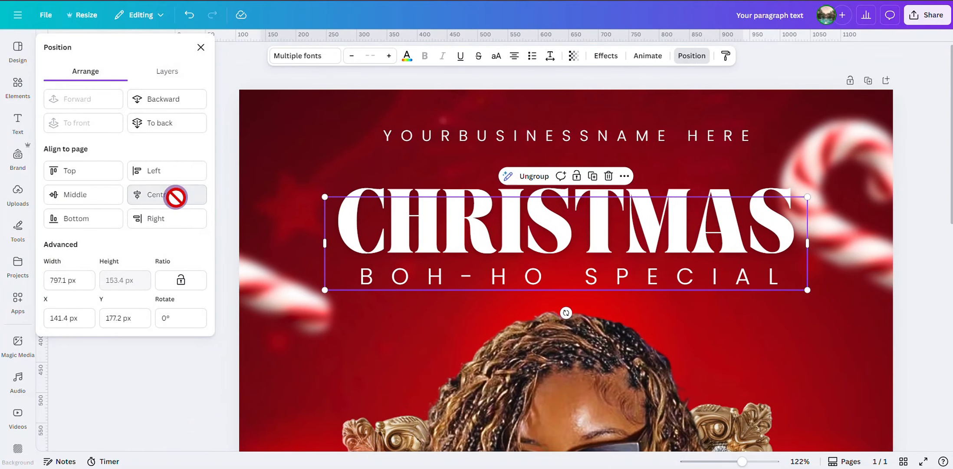
pyautogui.click(207, 50)
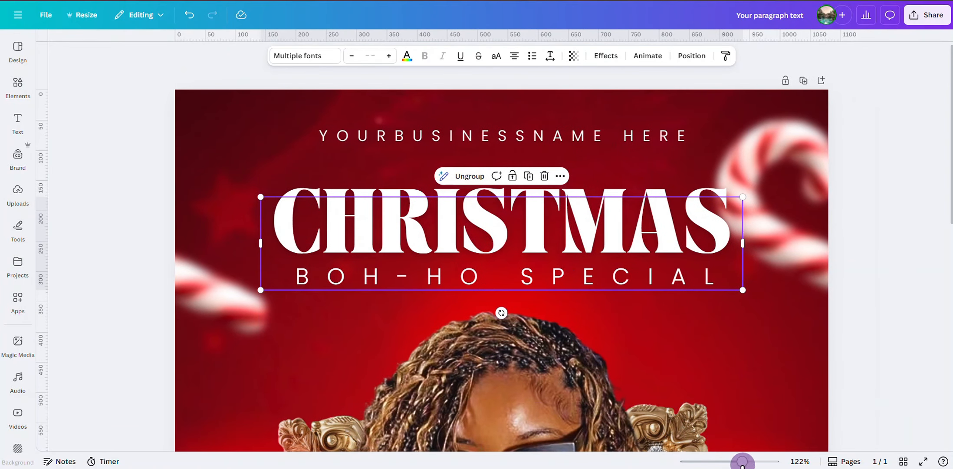
pyautogui.moveTo(740, 461); pyautogui.dragTo(721, 461)
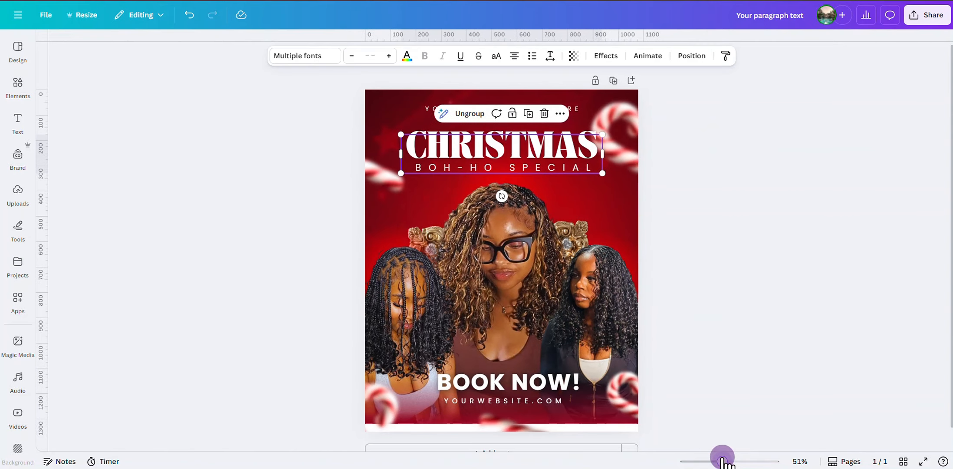
pyautogui.click(755, 333)
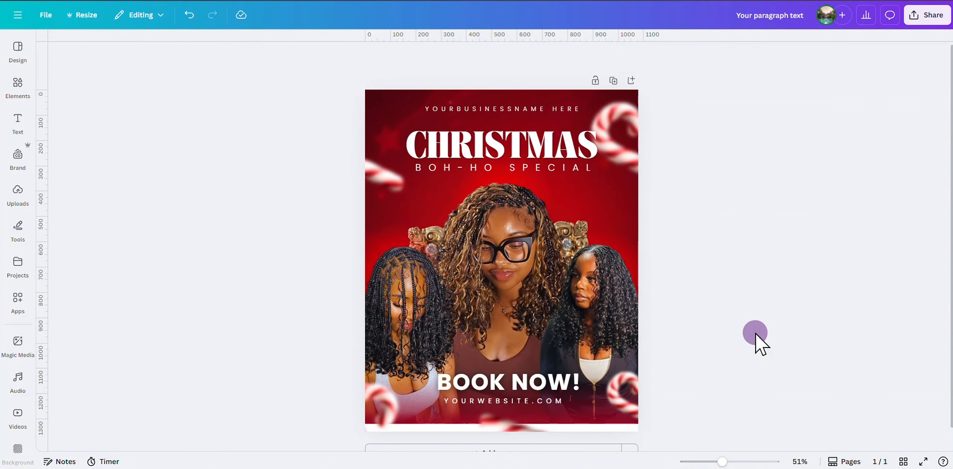